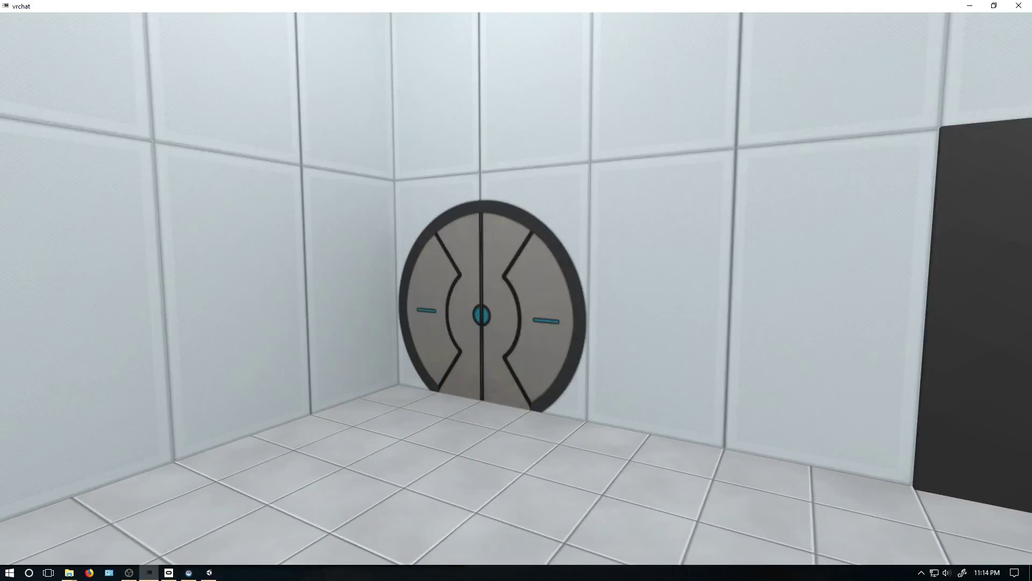
In VRChat, walk toward the round door so it slides open, then back away so it closes.
key("w")
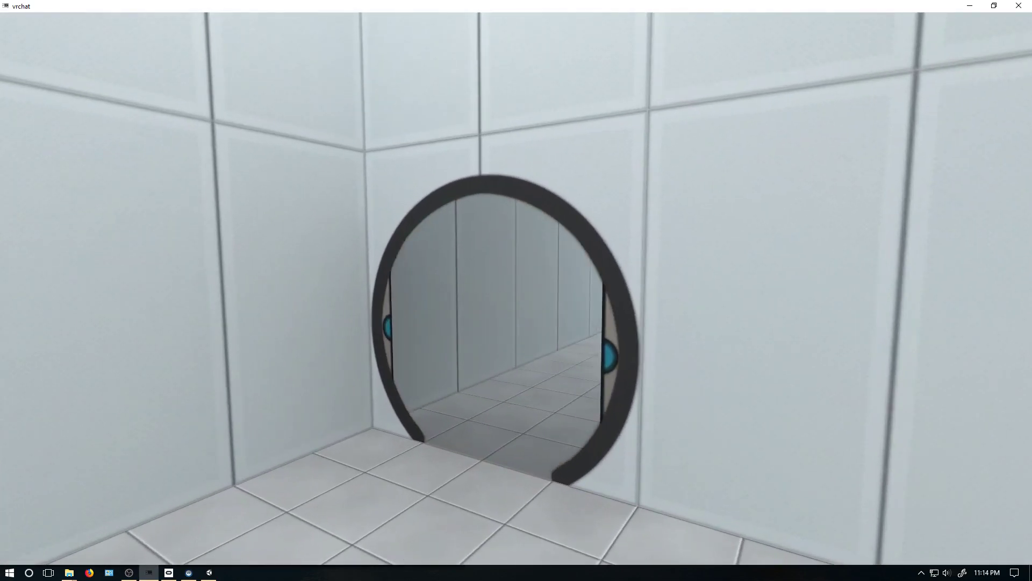
key("s")
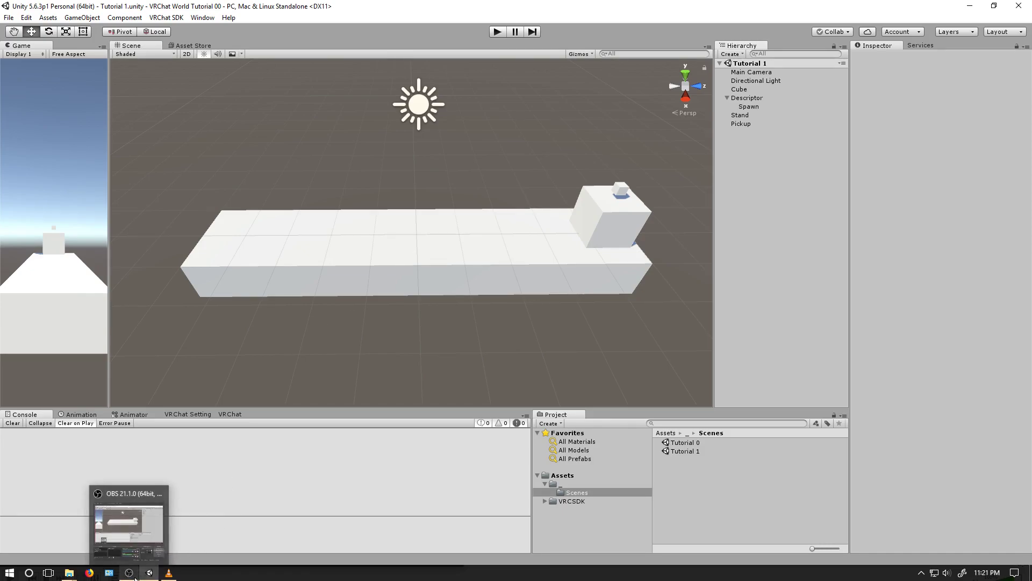
Add a new cube to the scene and set its position to 0, 0, 0.
right_click(773, 163)
mouse_move(796, 263)
left_click(753, 267)
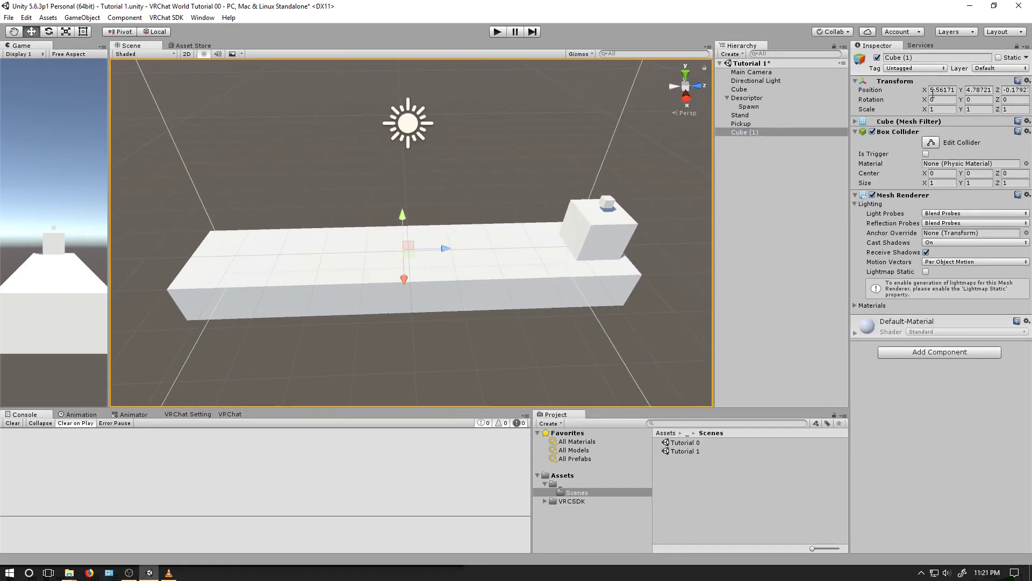
left_click(941, 89)
type("0")
key("Tab")
type("0")
key("Tab")
type("0")
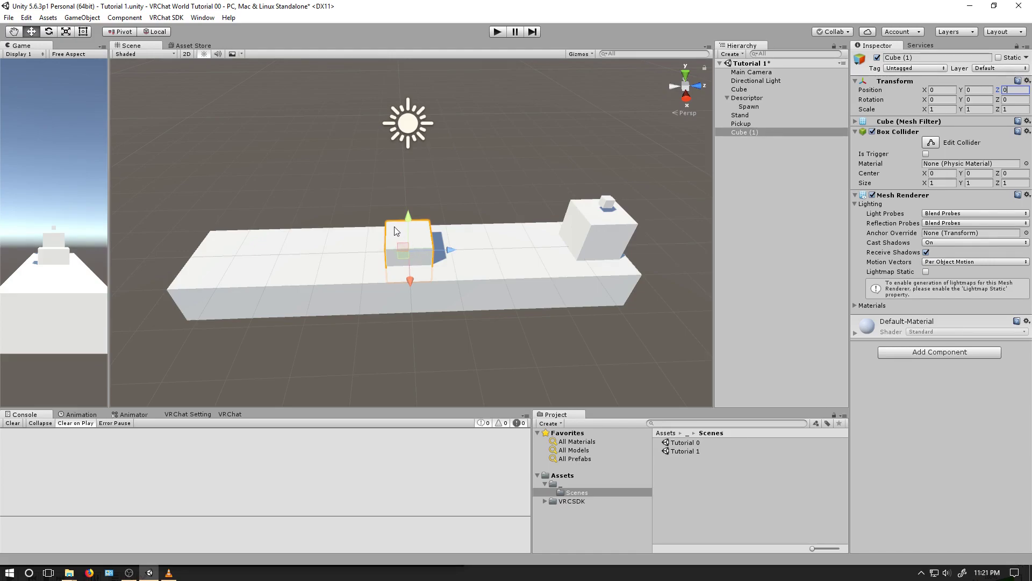
Raise the cube to Y 2 and scale it to X 2, Y 4 to form a tall slab.
left_click_drag(408, 218, 414, 167, "ctrl")
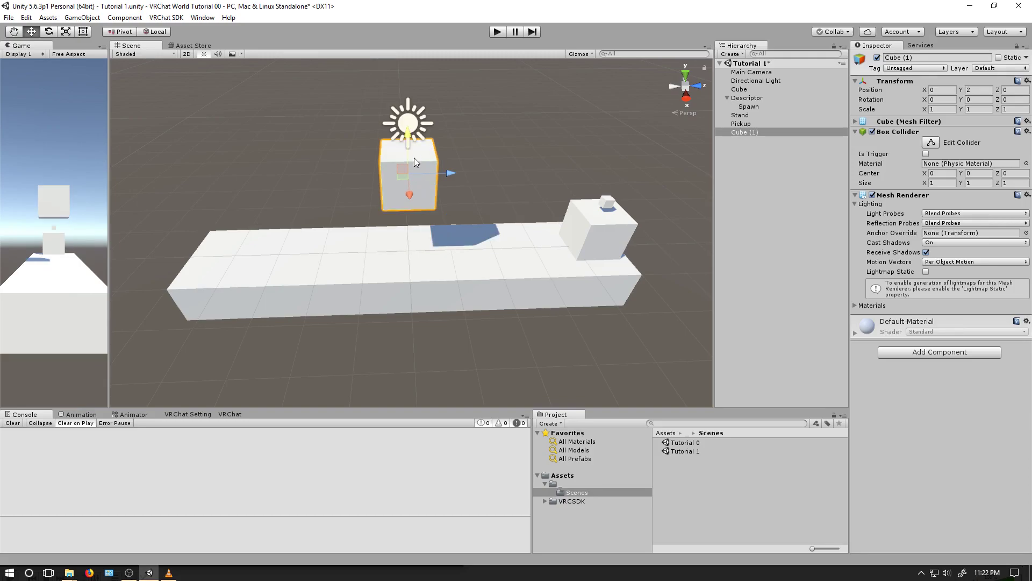
left_click(976, 109)
type("4")
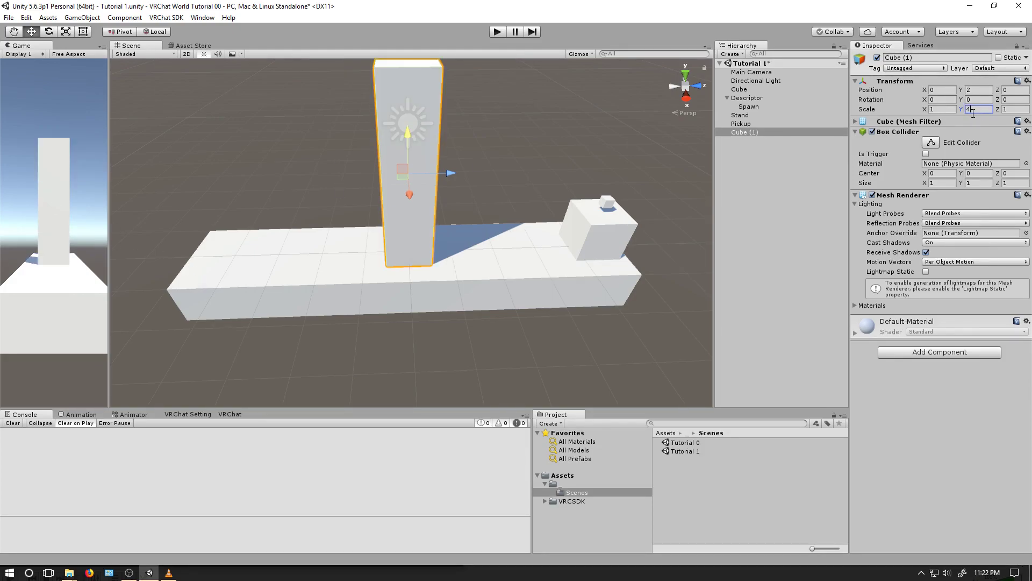
left_click(945, 108)
type("2")
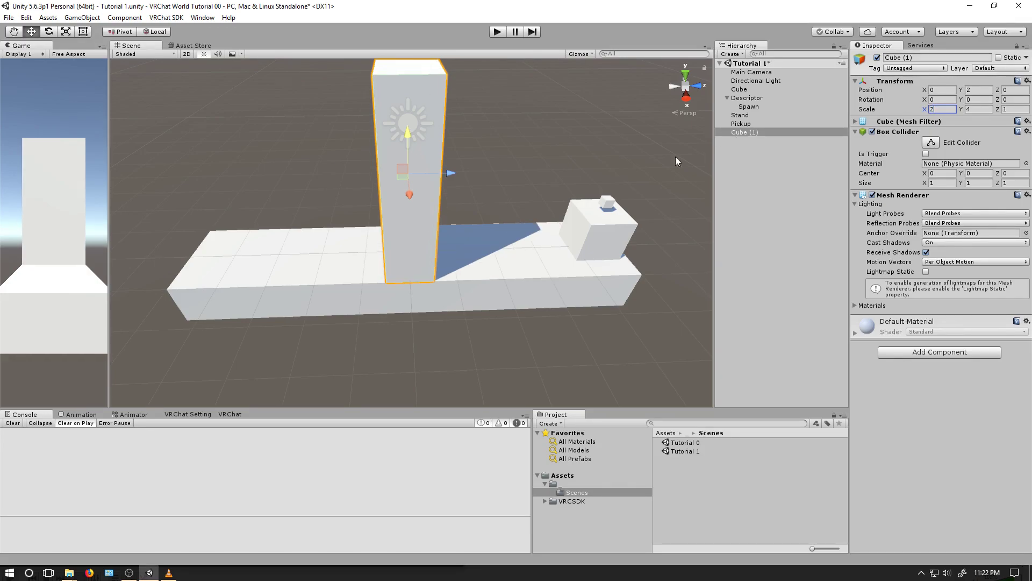
left_click_drag(678, 162, 691, 197, "alt")
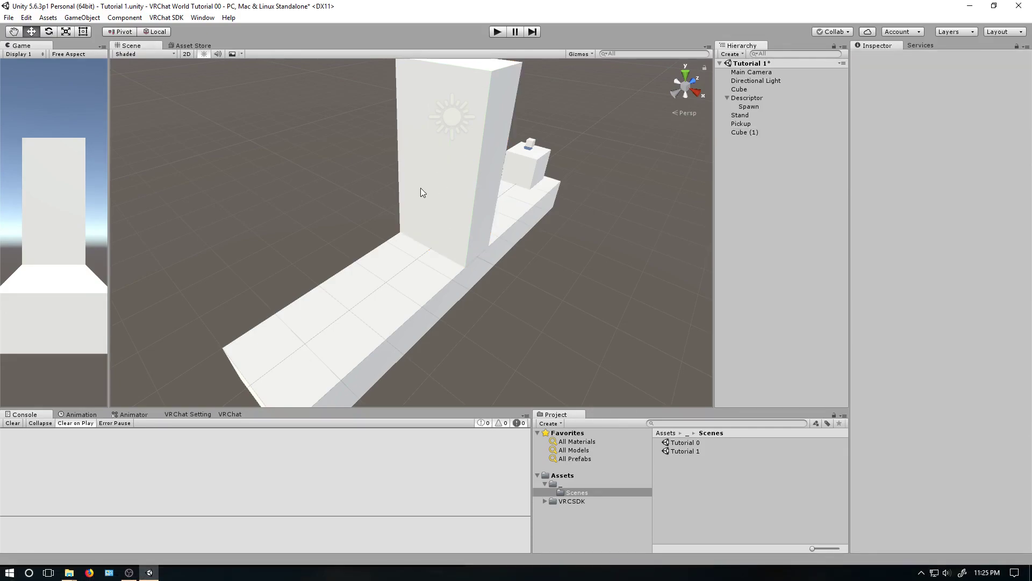
Create an empty object, zero its position, and nest the slab beneath it.
left_click(443, 211)
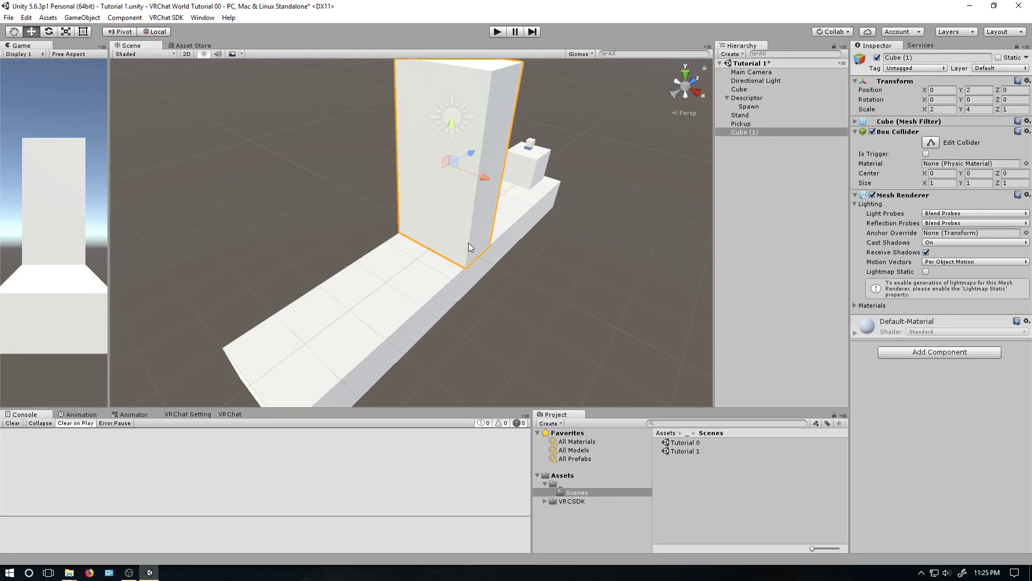
left_click(749, 150)
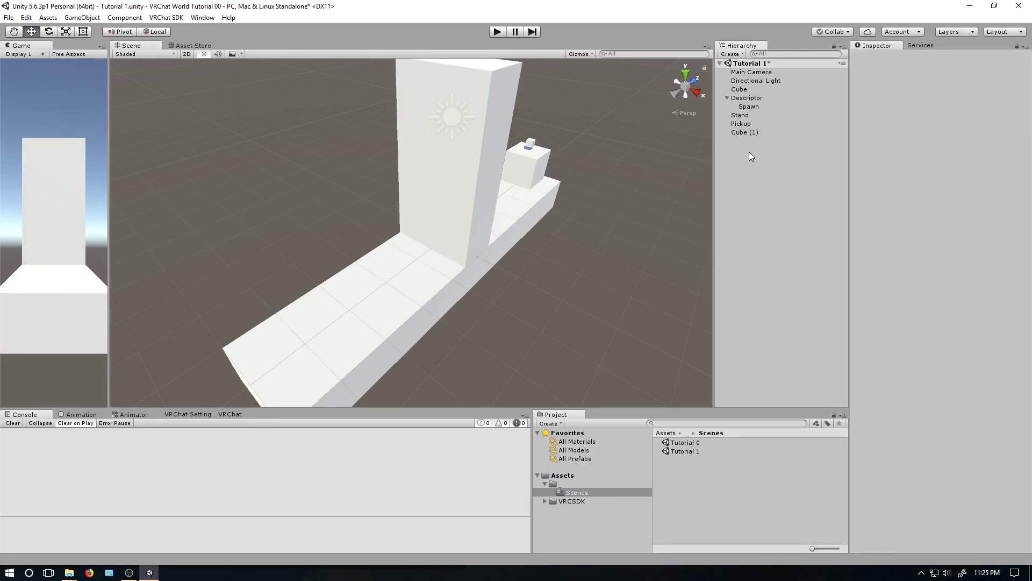
right_click(749, 148)
left_click(778, 237)
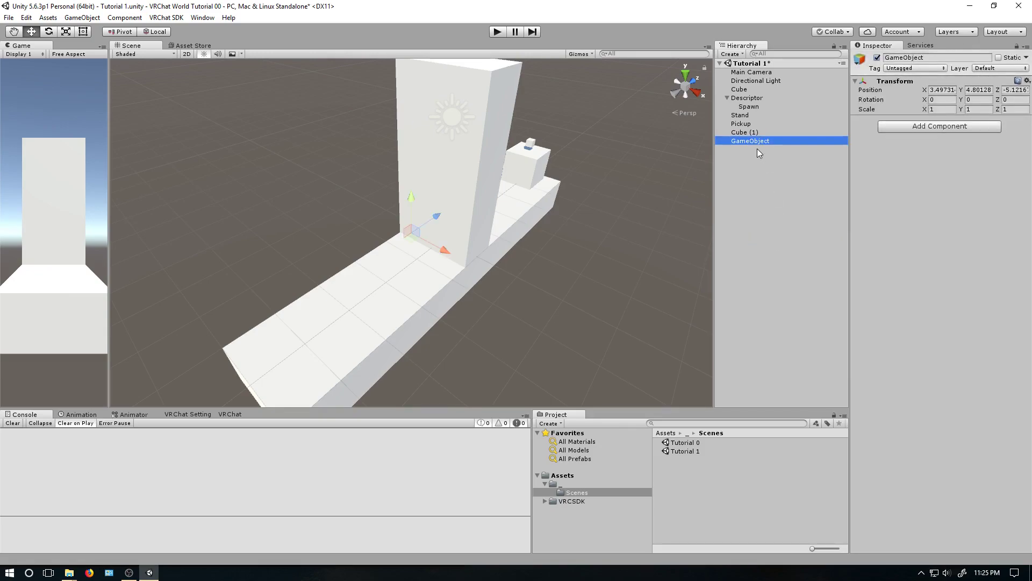
left_click_drag(754, 142, 745, 133)
left_click(942, 90)
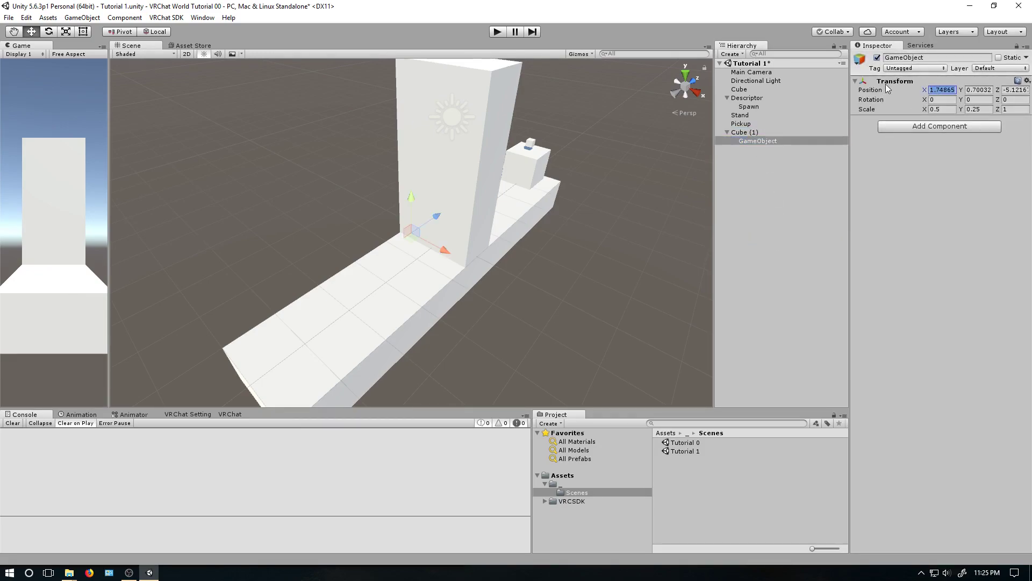
type("0")
key("Tab")
type("0")
key("Tab")
type("0")
key("Tab")
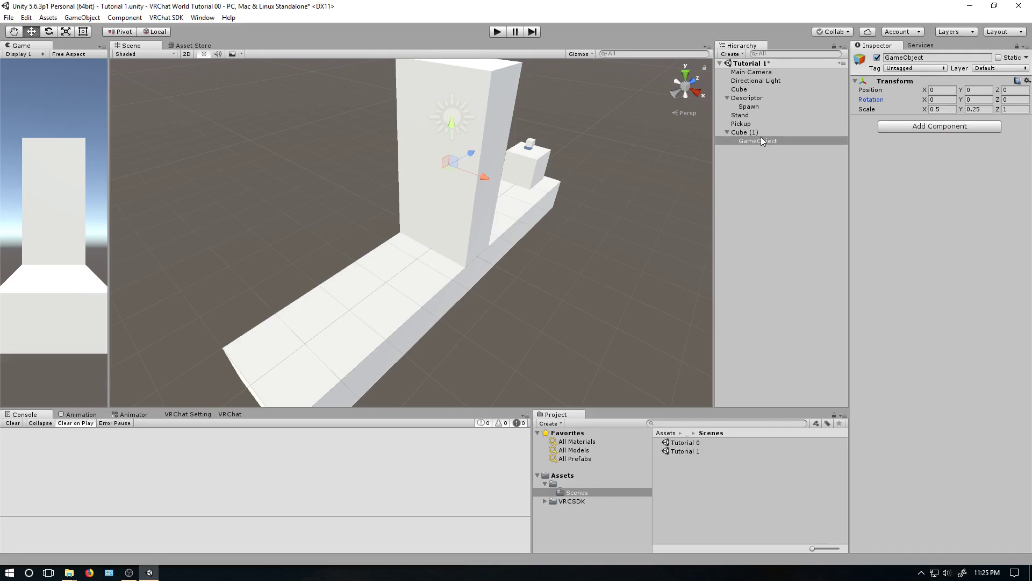
mouse_move(761, 138)
left_mouse_down()
mouse_move(750, 133)
mouse_move(760, 142)
left_mouse_up()
Rename the empty object to Door and its child slab from Cube (1) to Cube.
double_click(758, 132)
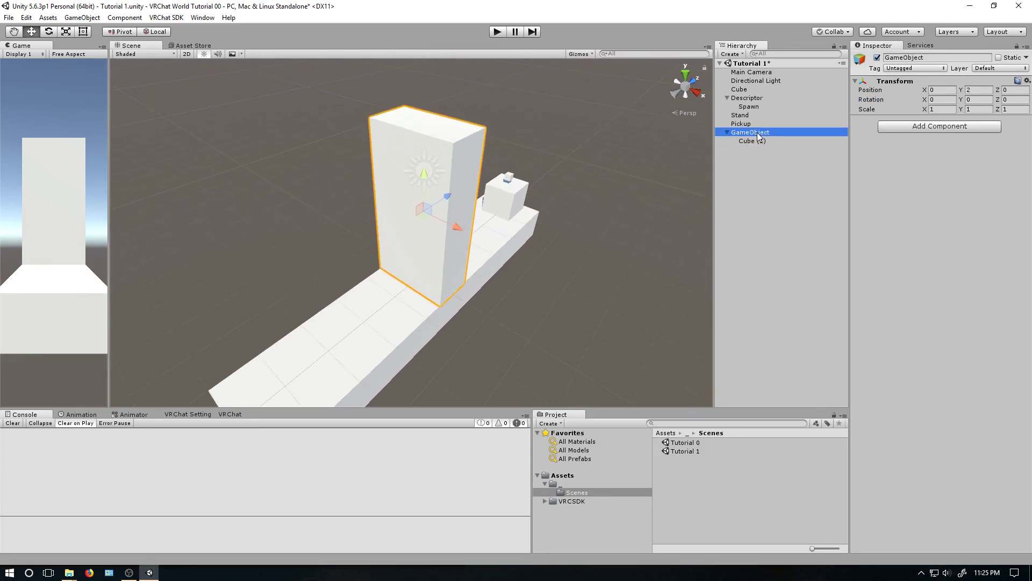
left_click(757, 133)
type("Door")
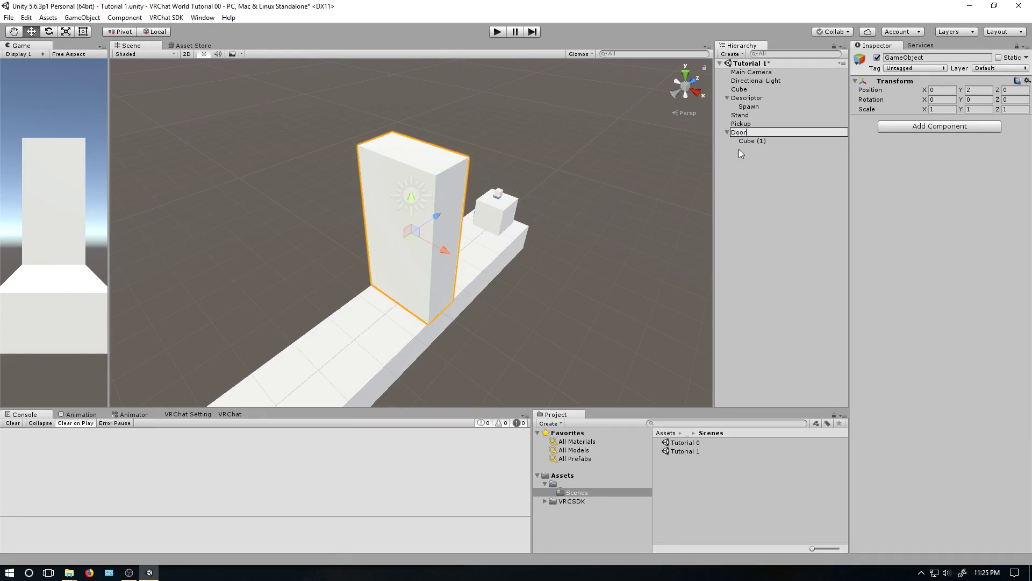
key("Return")
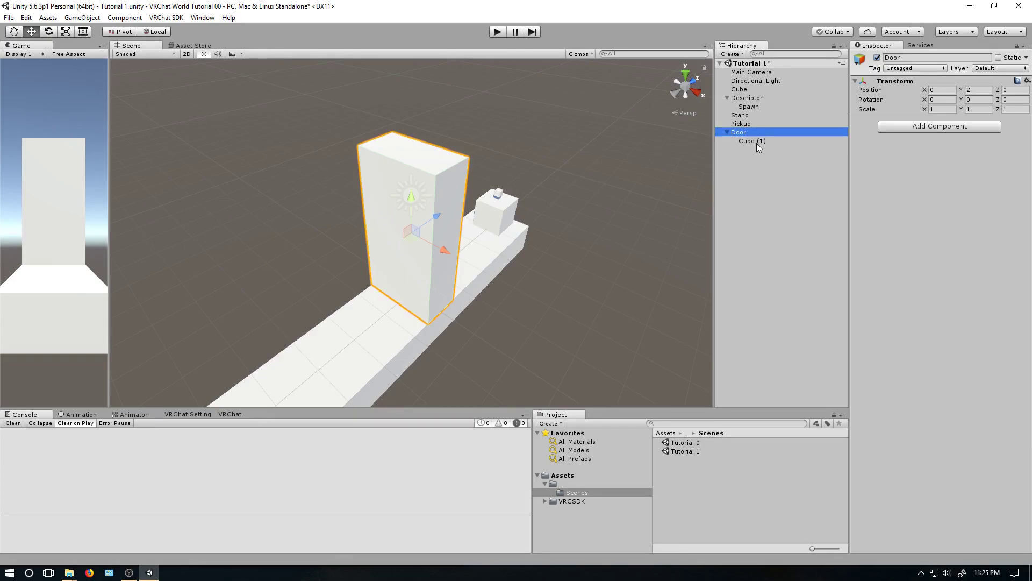
left_click(766, 141)
left_click(770, 143)
key("BackSpace")
key("BackSpace")
key("BackSpace")
key("BackSpace")
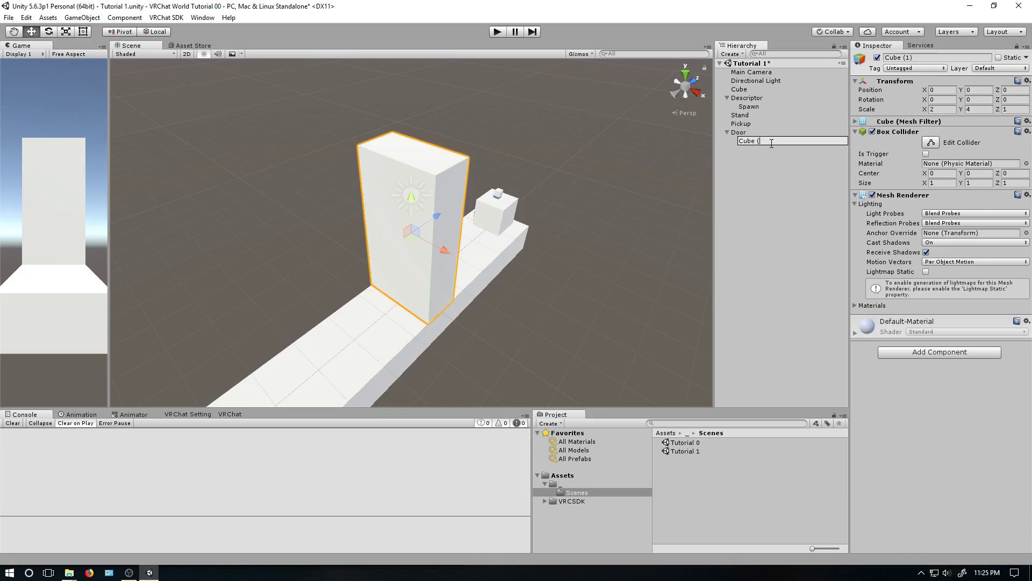
key("Return")
left_click(743, 132)
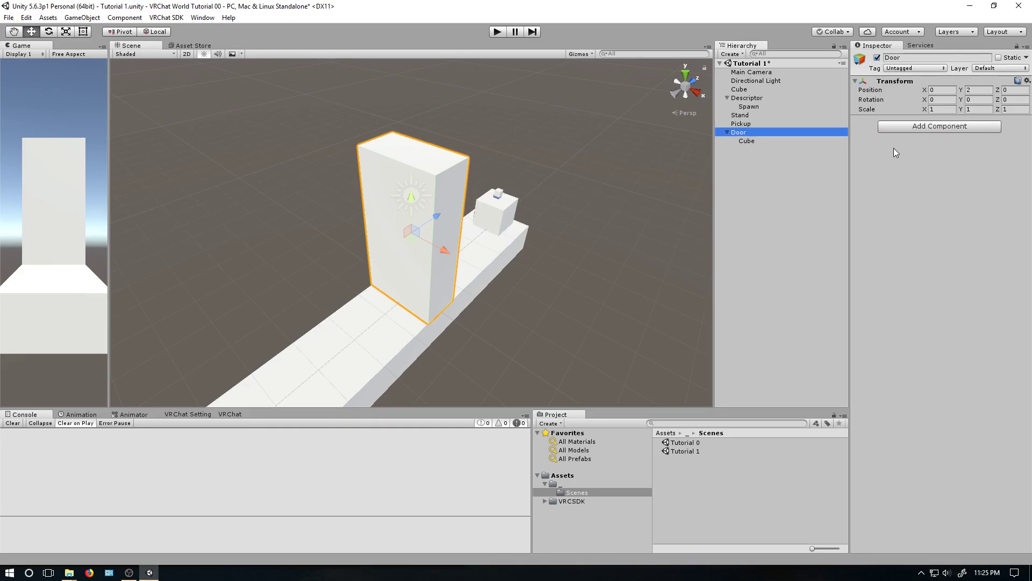
left_click(747, 140)
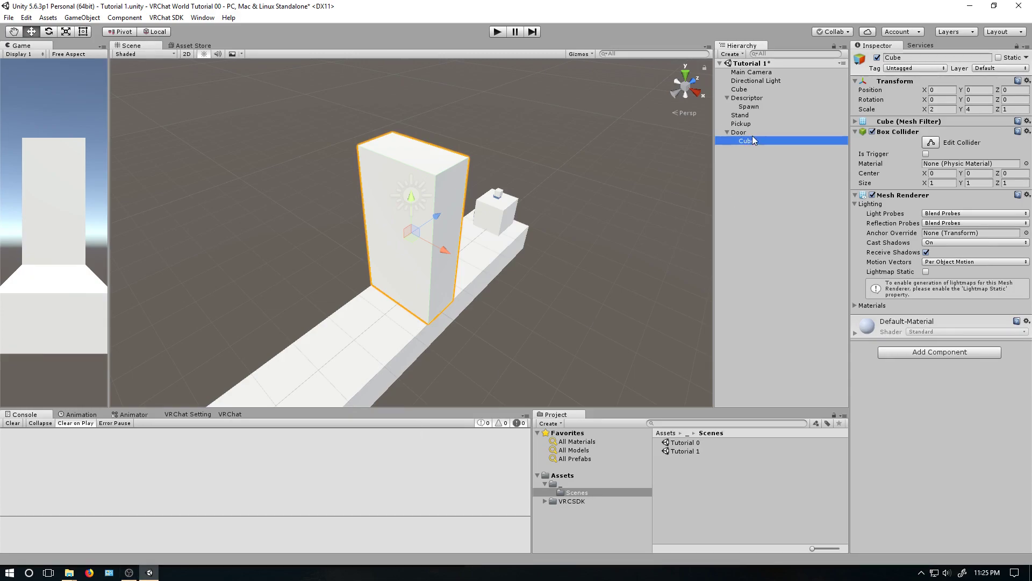
left_click(750, 132)
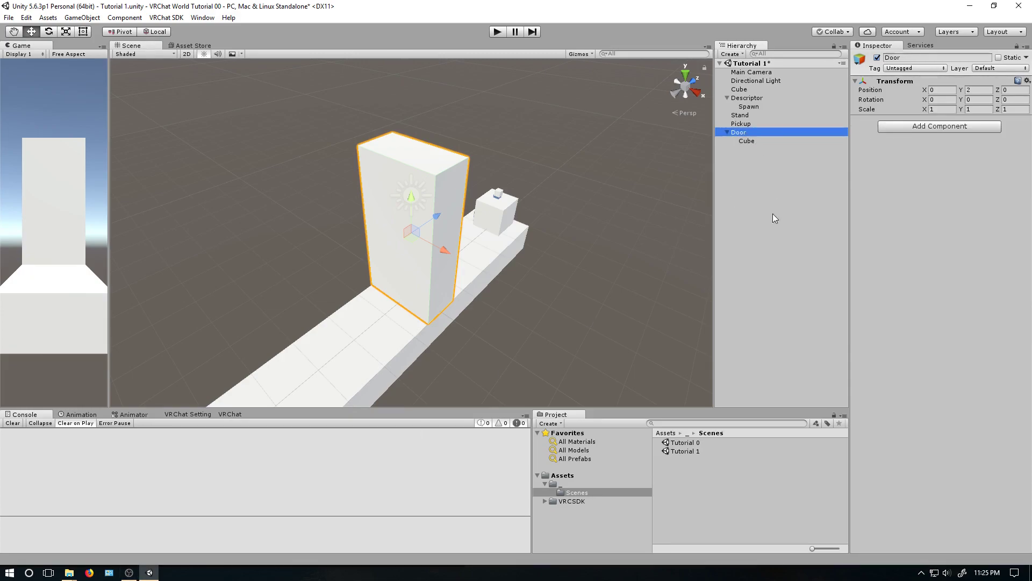
Create a new folder named Animations in the Project assets.
left_click(568, 483)
right_click(711, 470)
mouse_move(726, 275)
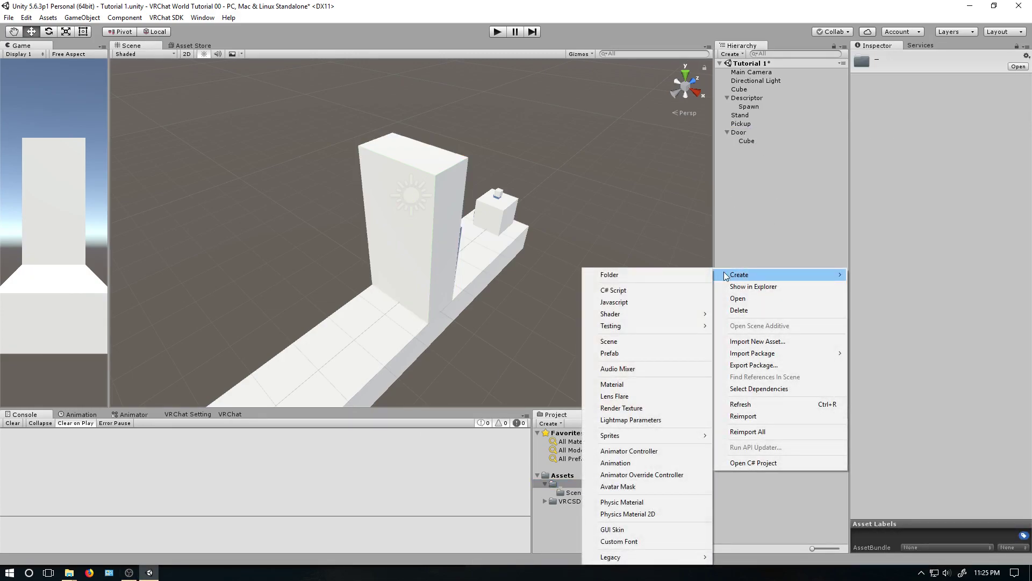
left_click(609, 275)
type("Ani")
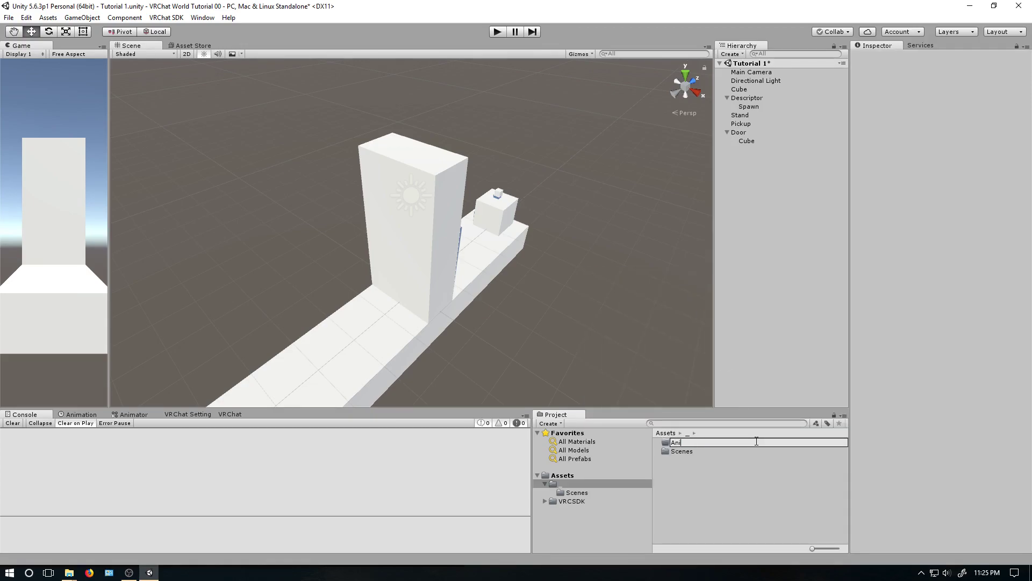
type("mations")
key("Return")
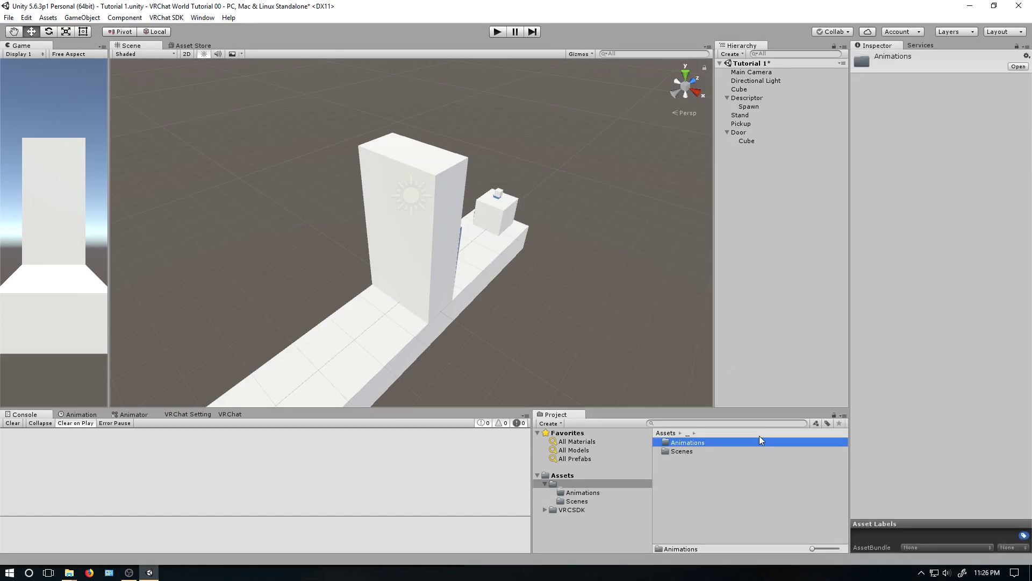
Inside Animations, create an animator controller named Door controller and assign it to Door.
double_click(759, 439)
right_click(733, 455)
mouse_move(772, 260)
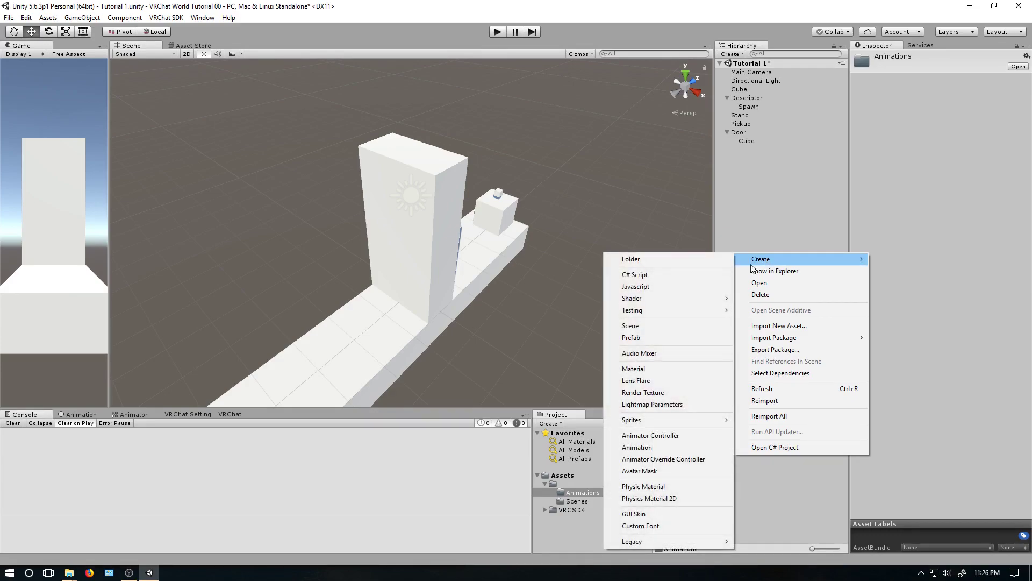
left_click(666, 434)
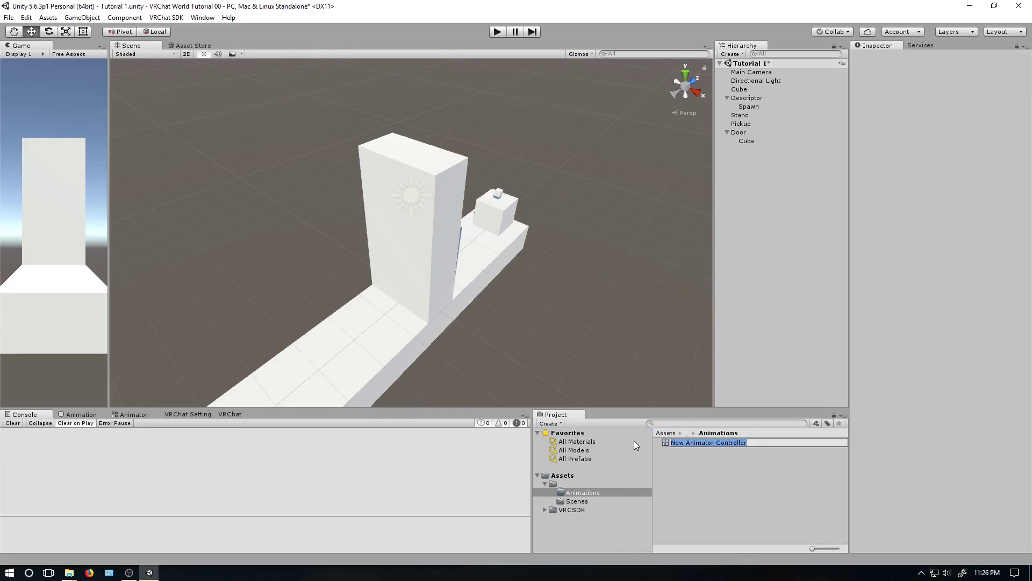
type("Door contorller")
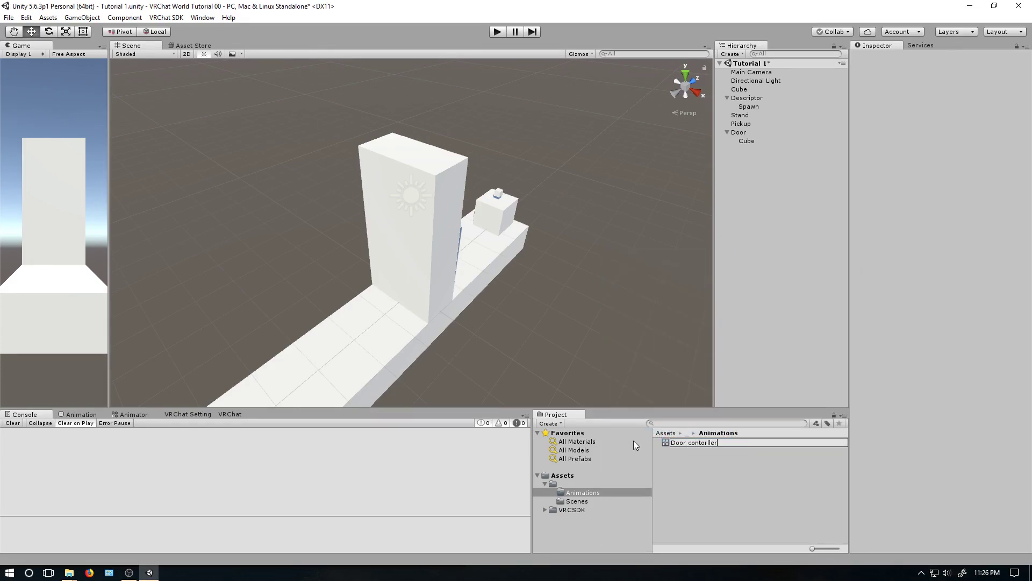
key("Return")
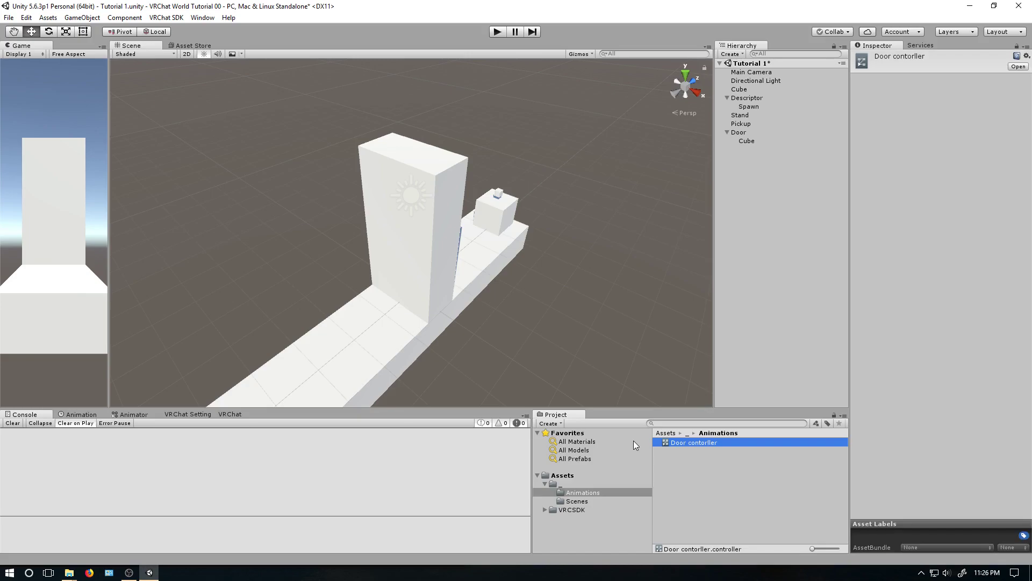
left_click(704, 444)
left_click(707, 443)
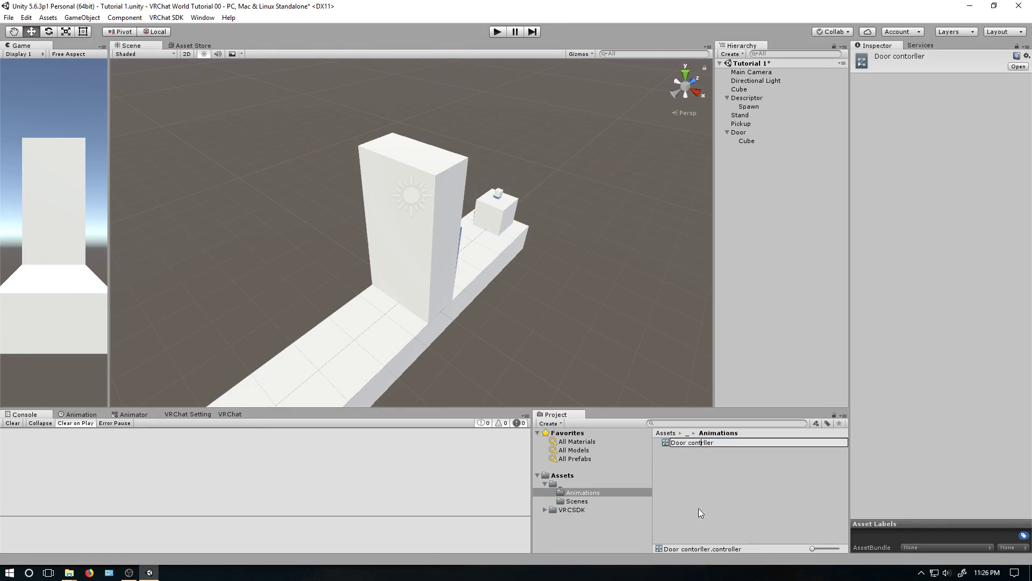
type("o")
key("Return")
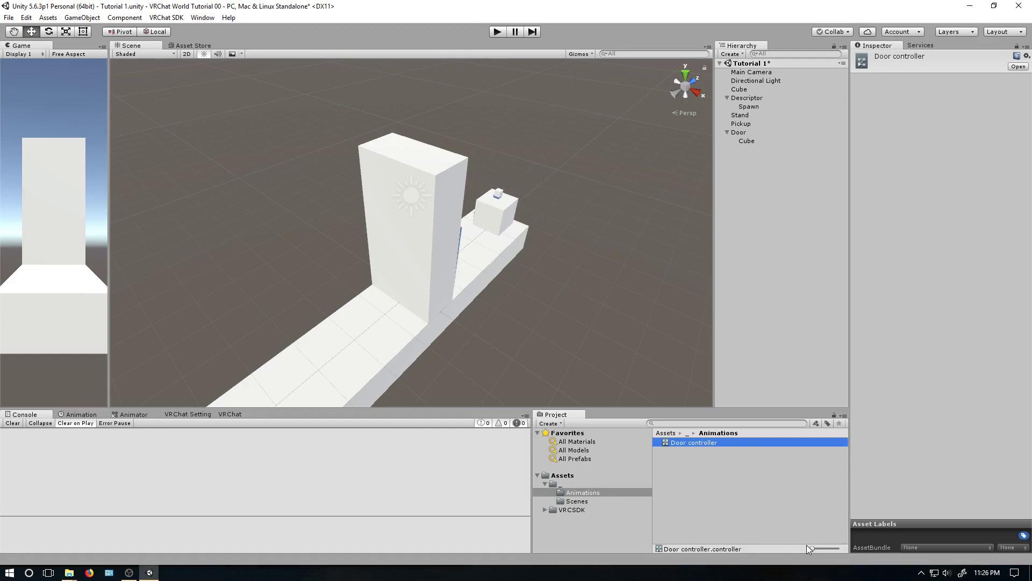
left_click_drag(697, 445, 741, 133)
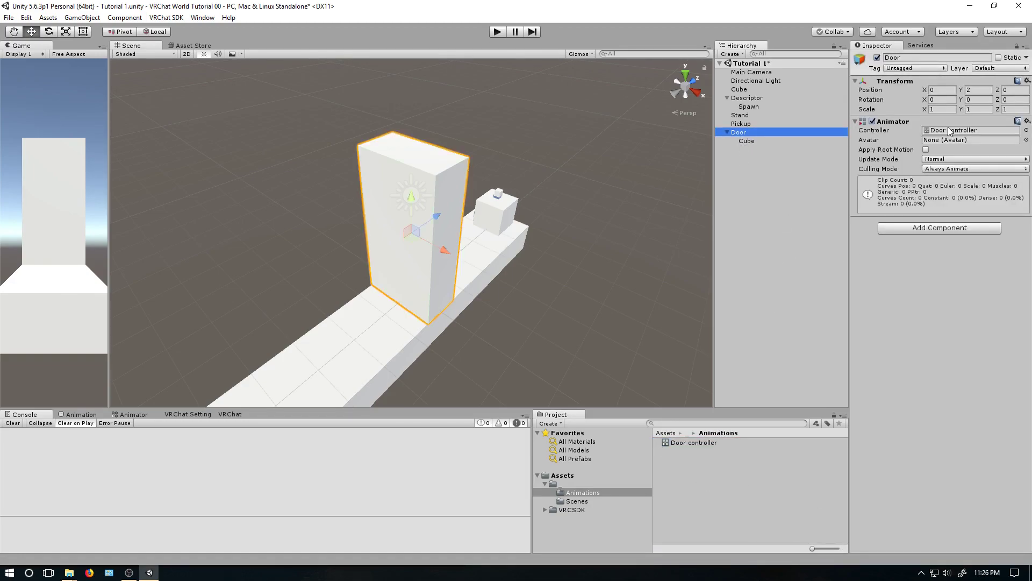
Move the Exit node next to Entry in the Door controller graph, then reselect Door.
left_click(145, 413)
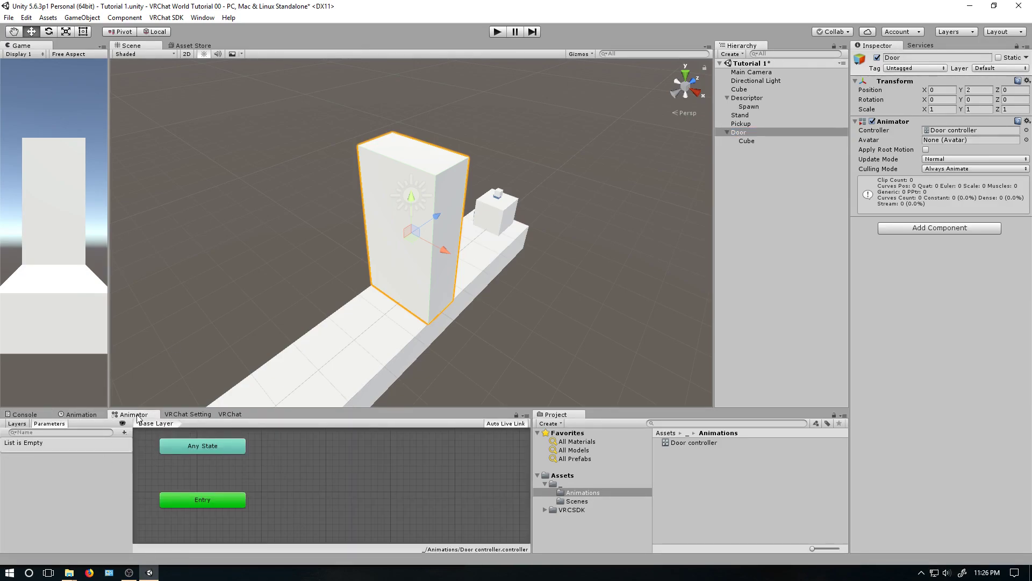
left_click(210, 20)
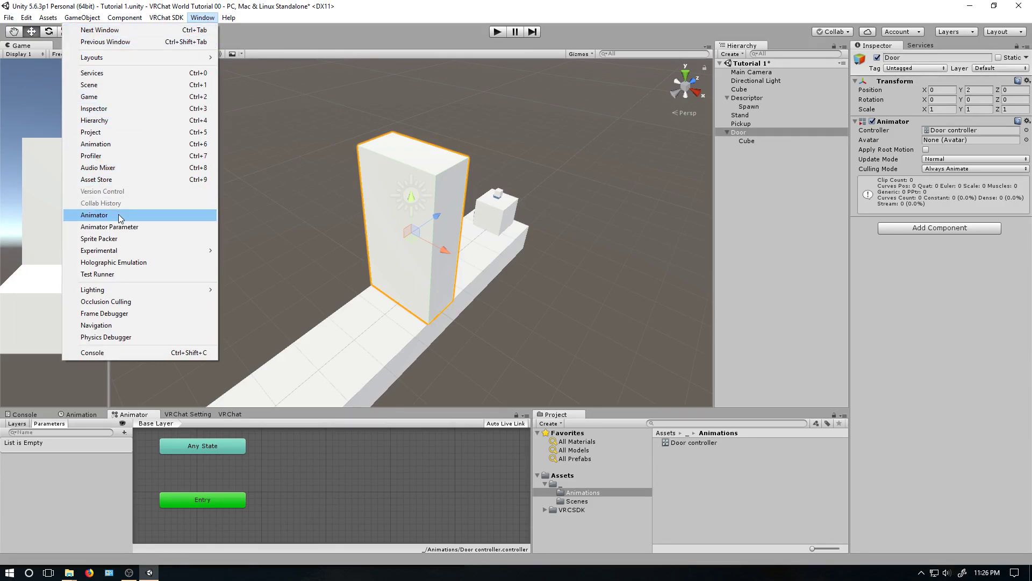
left_click(266, 48)
left_click_drag(461, 473, 186, 466)
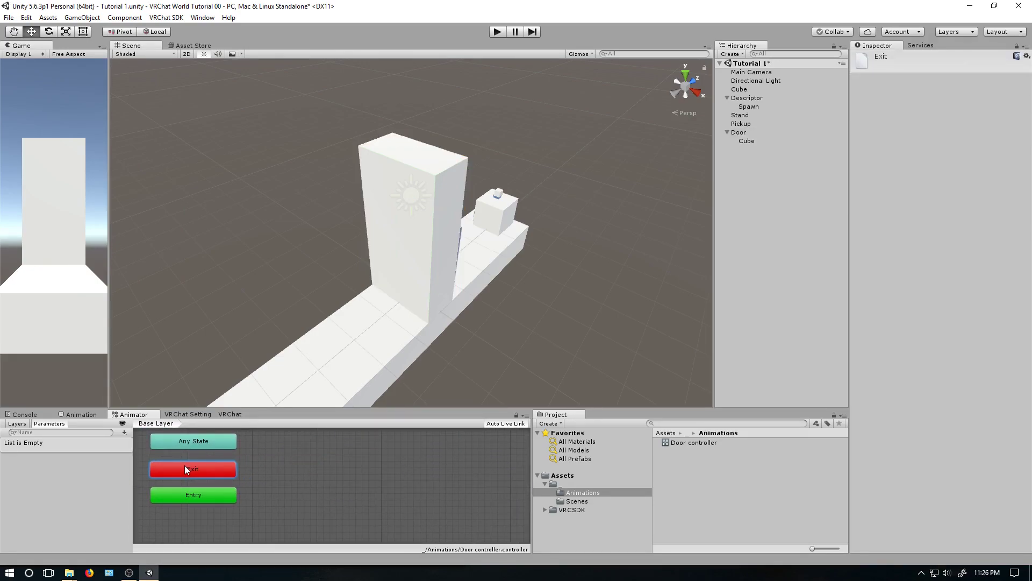
left_click(251, 487)
middle_click_drag(312, 472, 307, 495)
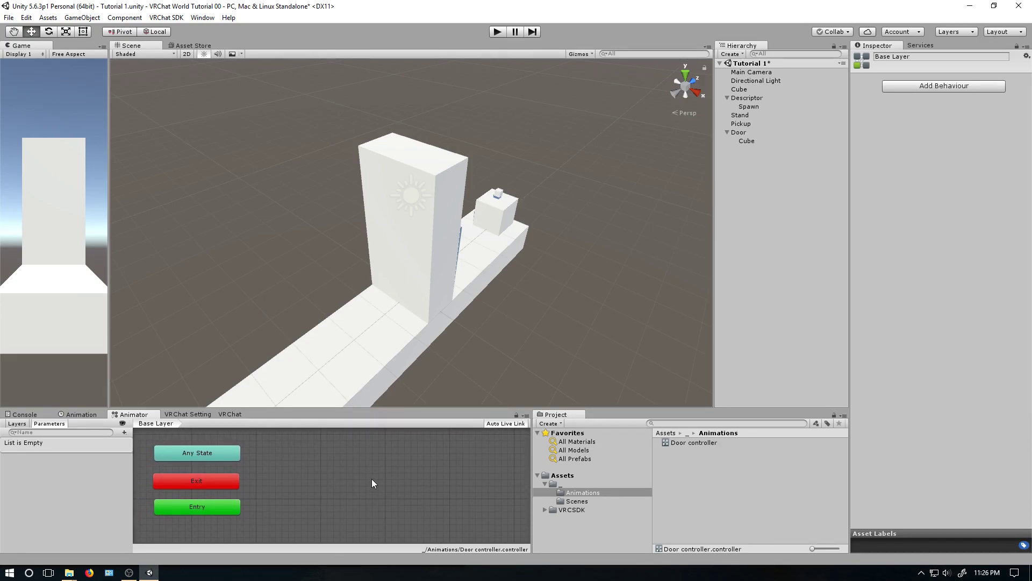
left_click(400, 267)
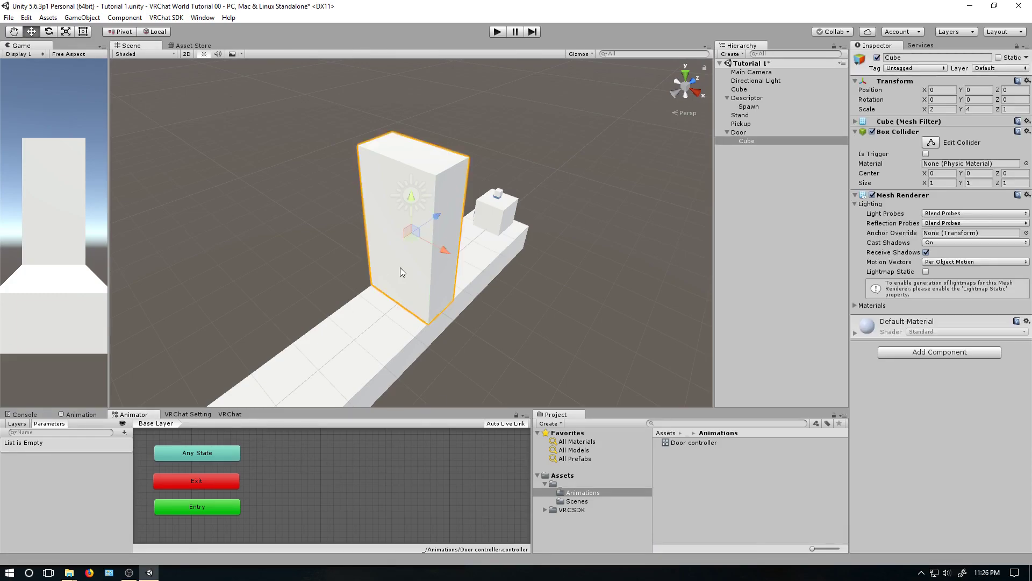
left_click(730, 134)
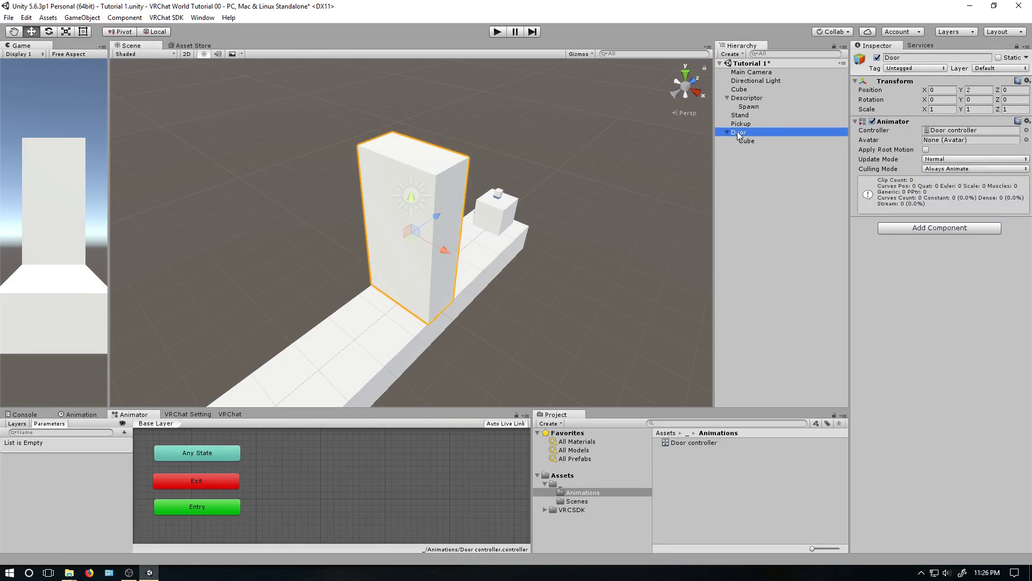
Create an animation clip named Open for Door and add a Cube Transform Position track.
left_click(82, 414)
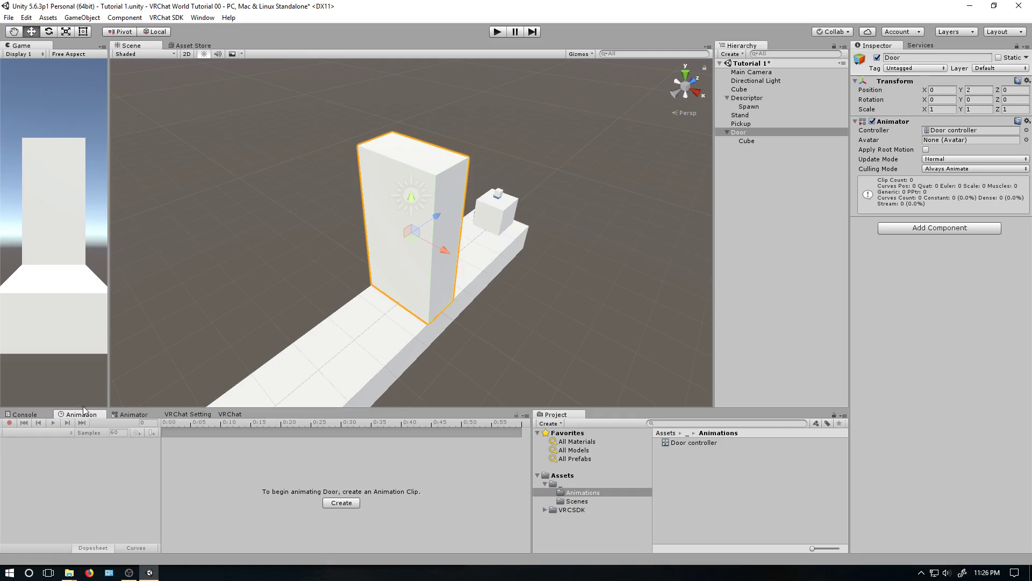
left_click(331, 503)
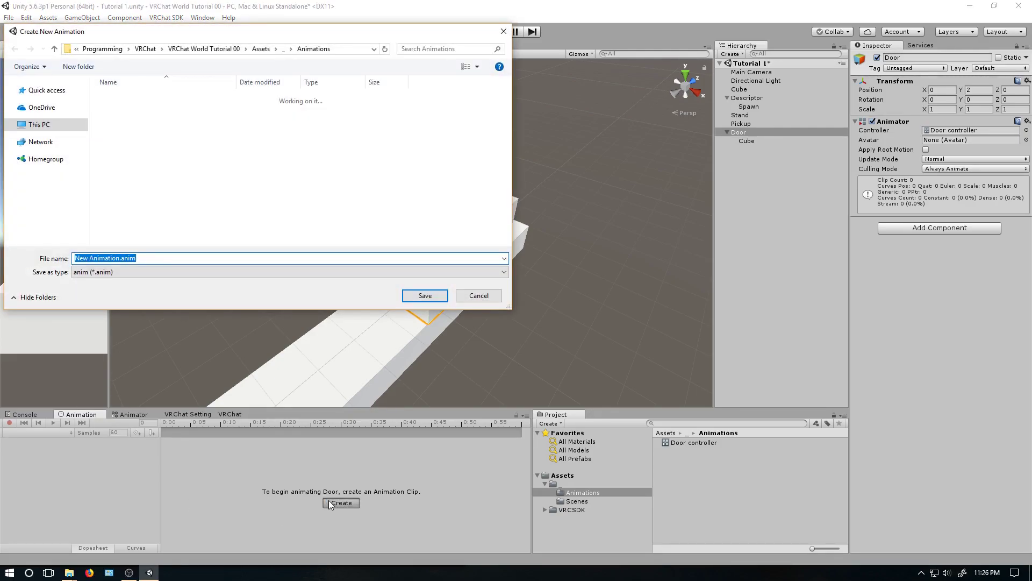
type("Open")
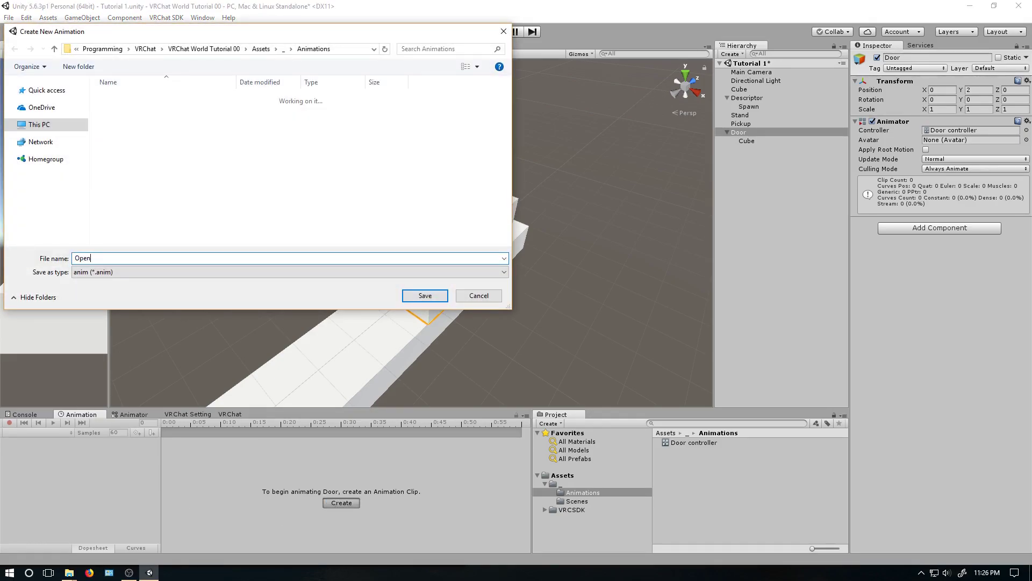
key("Return")
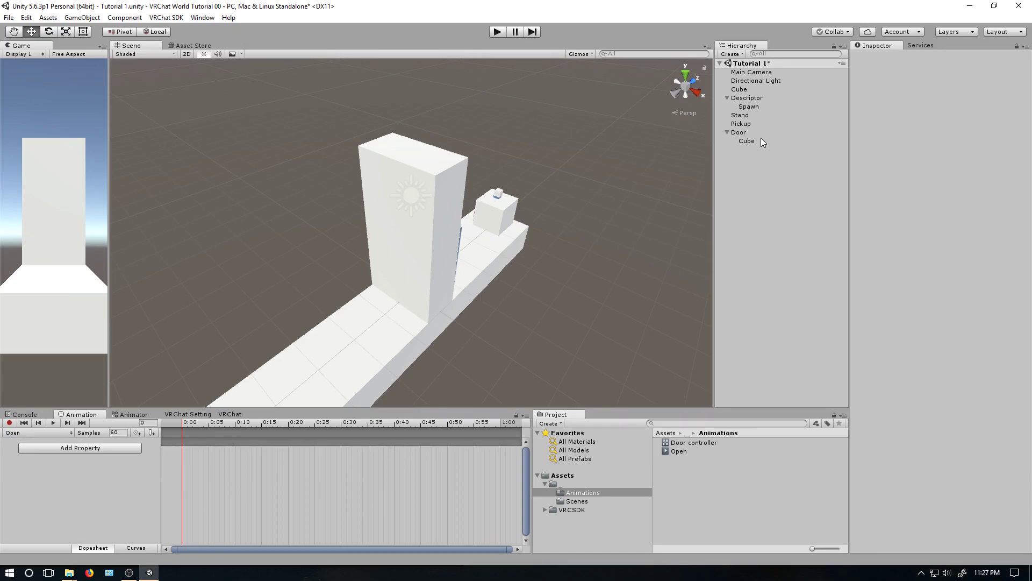
left_click(90, 448)
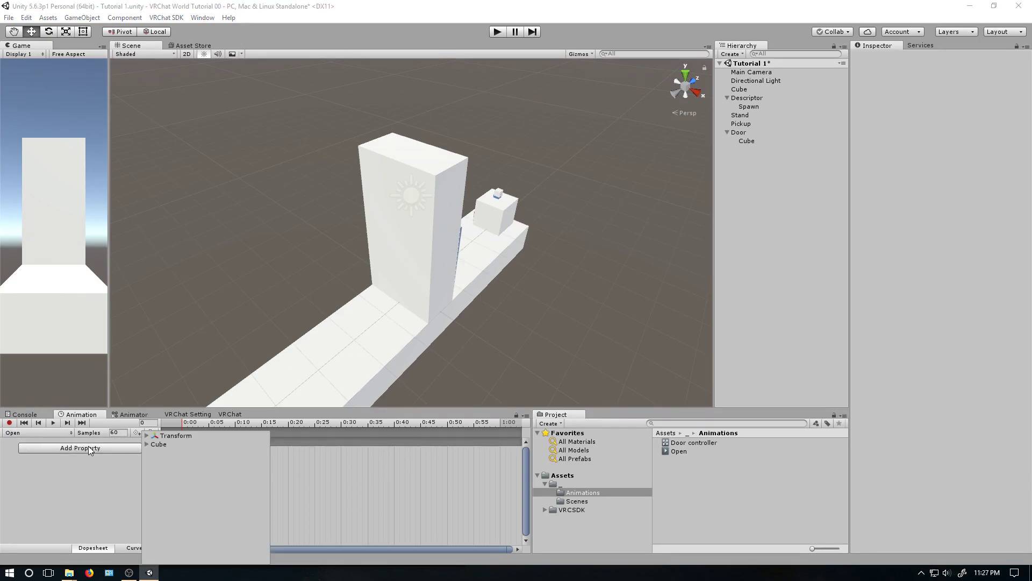
left_click(145, 444)
left_click(157, 460)
left_click(154, 460)
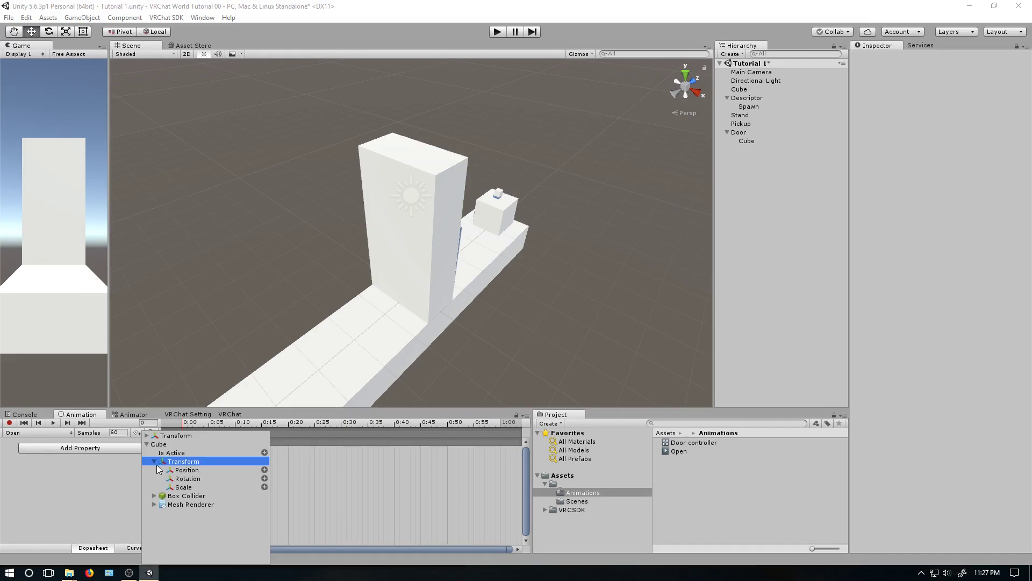
left_click(263, 470)
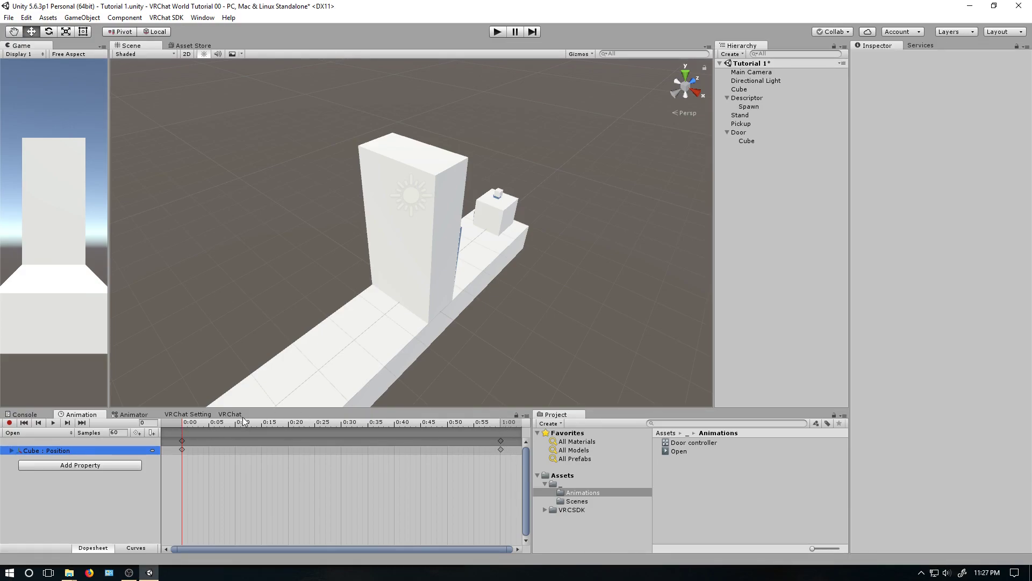
left_click(116, 432)
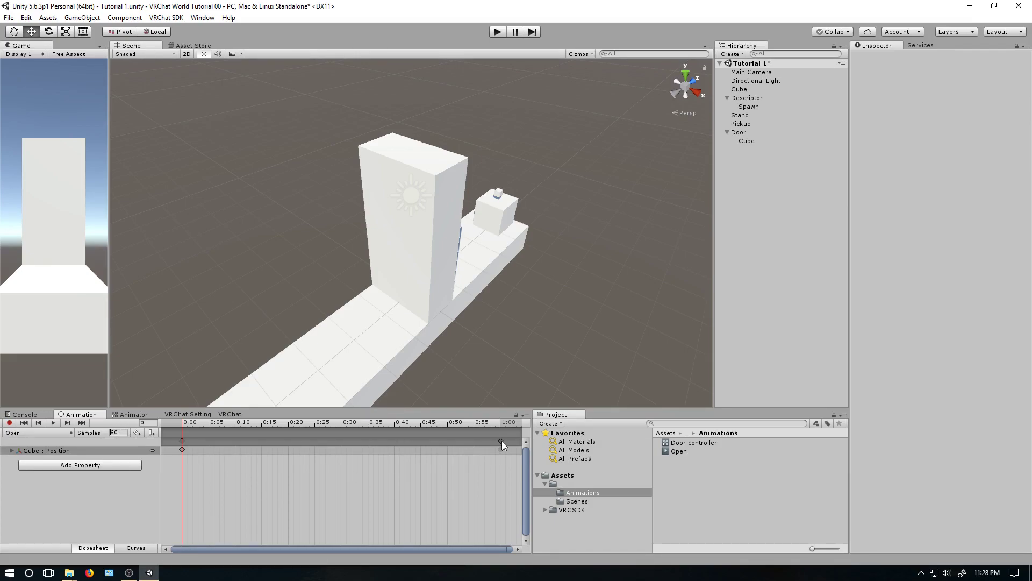
At 1:00, slide the door Cube left to X -2 and preview the motion.
left_click(53, 423)
left_click(499, 421)
left_click(746, 142)
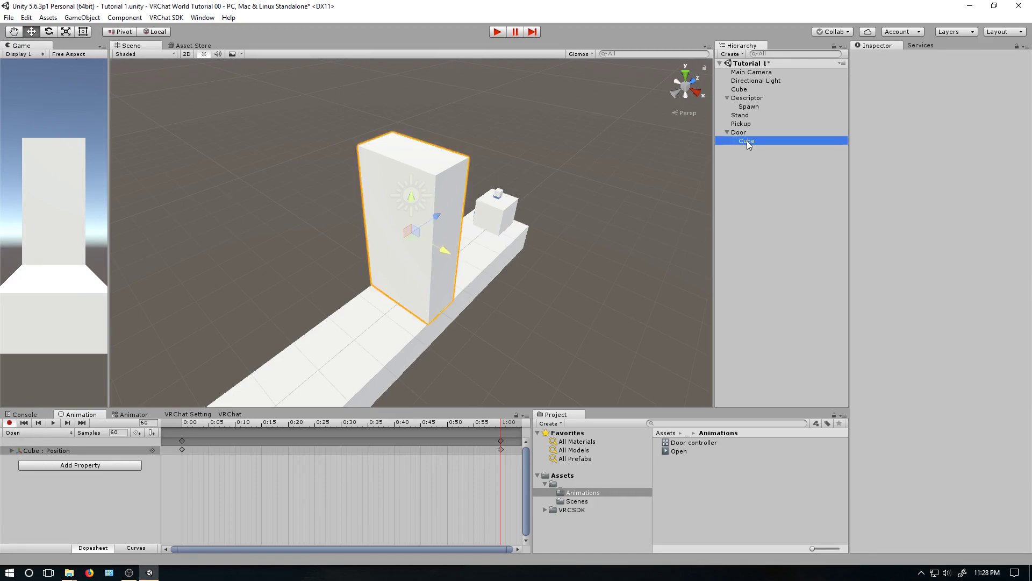
left_click_drag(455, 250, 396, 212, "ctrl")
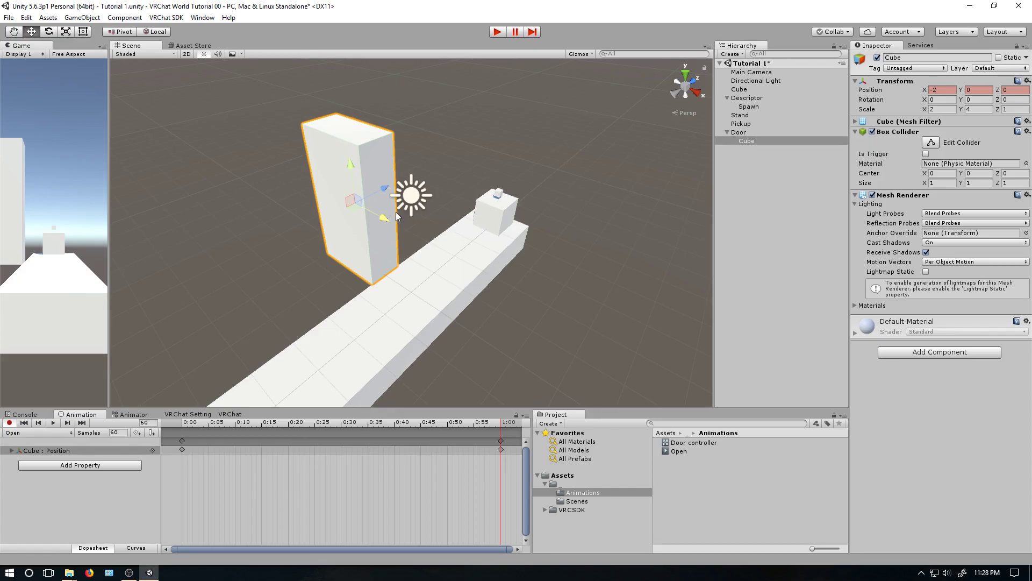
left_click(53, 423)
left_click(683, 453)
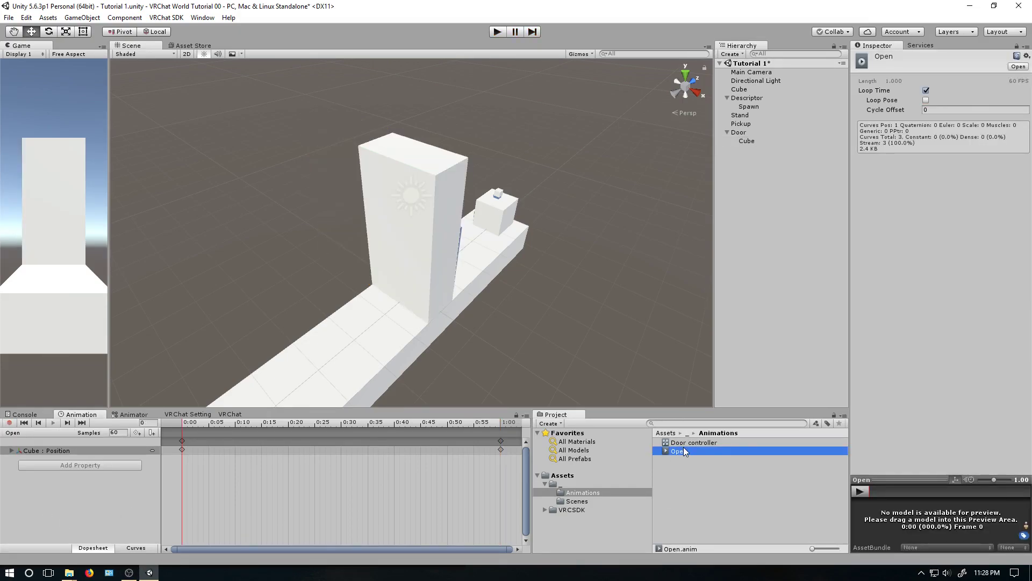
Turn off Loop Time on the Open clip, reposition the Open state, and test in Play mode.
left_click(925, 91)
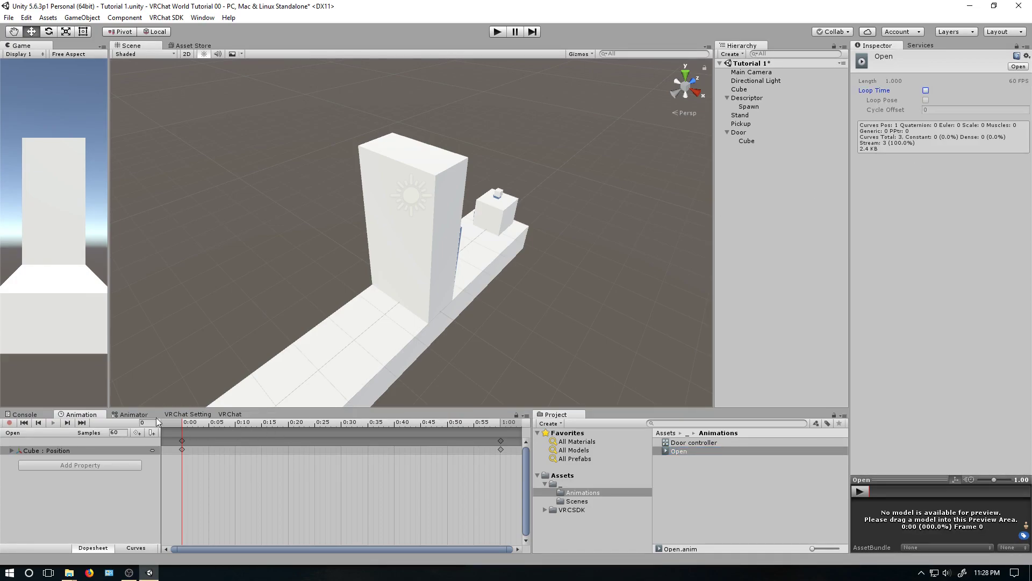
left_click(134, 415)
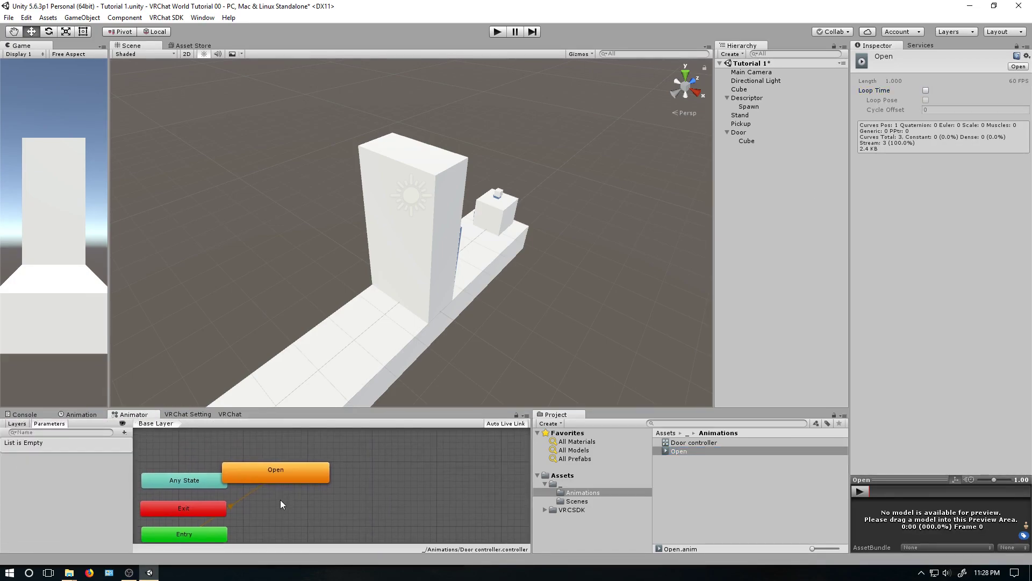
left_click(239, 462)
left_click_drag(270, 450, 320, 502)
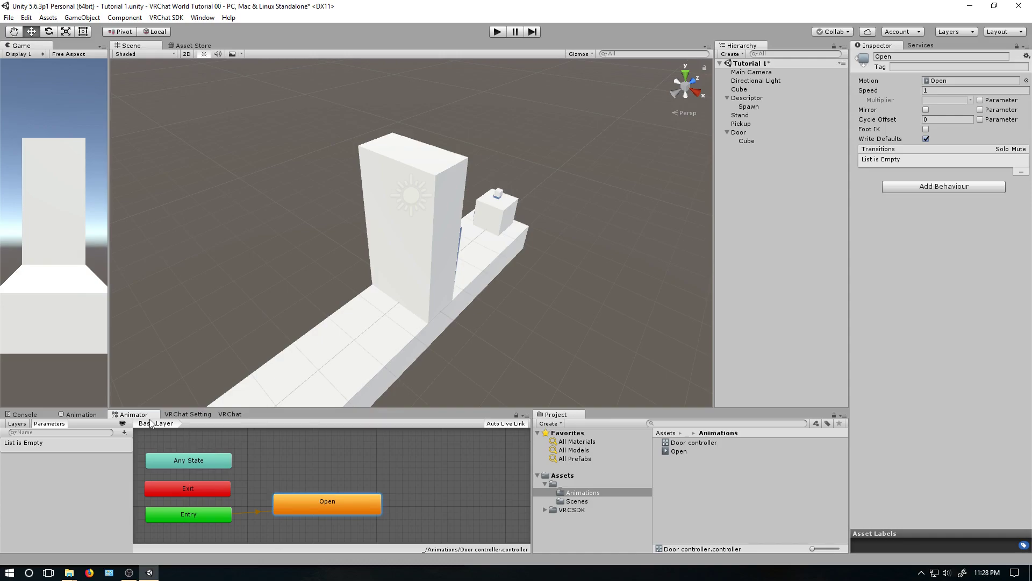
left_click(491, 34)
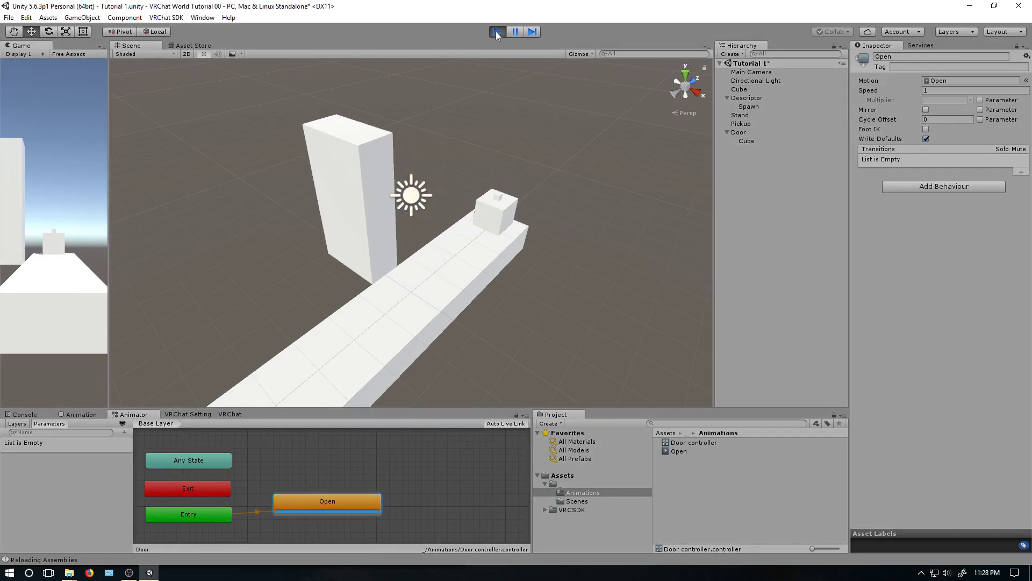
left_click(497, 32)
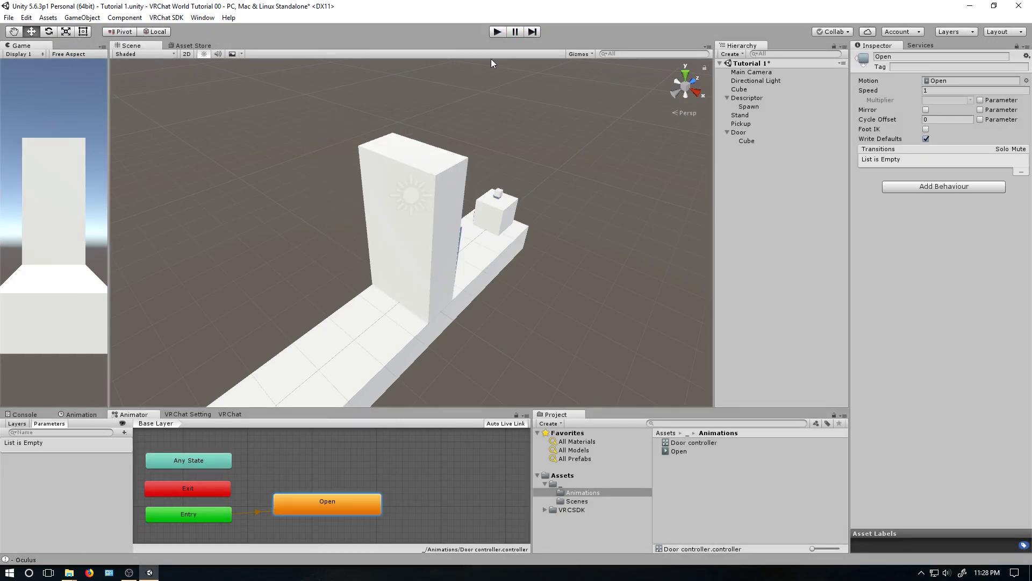
Add an empty state above Open in the Door controller graph and name it Closed.
right_click(295, 461)
mouse_move(312, 463)
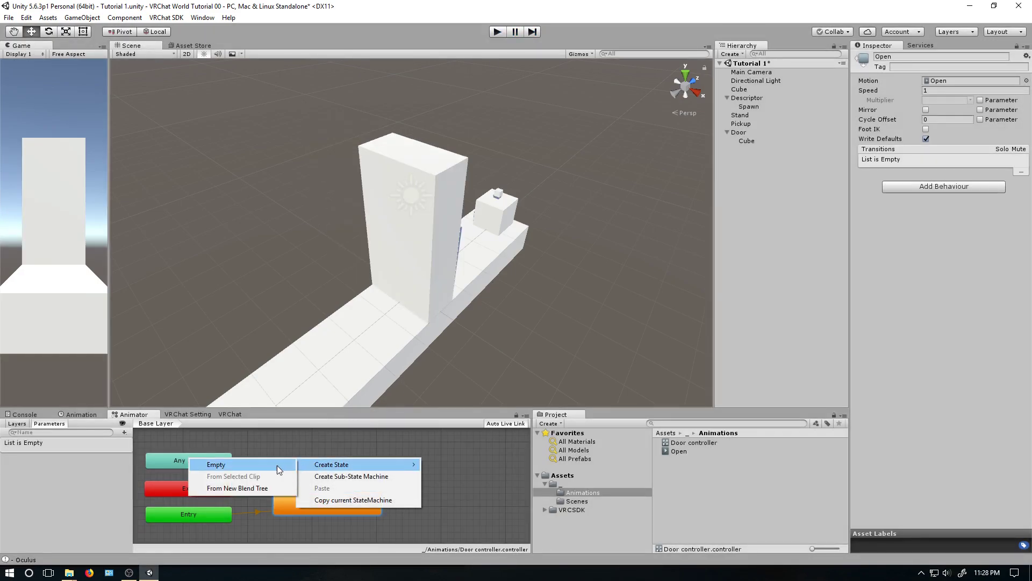
left_click(277, 465)
left_click_drag(328, 467, 305, 459)
left_click(904, 56)
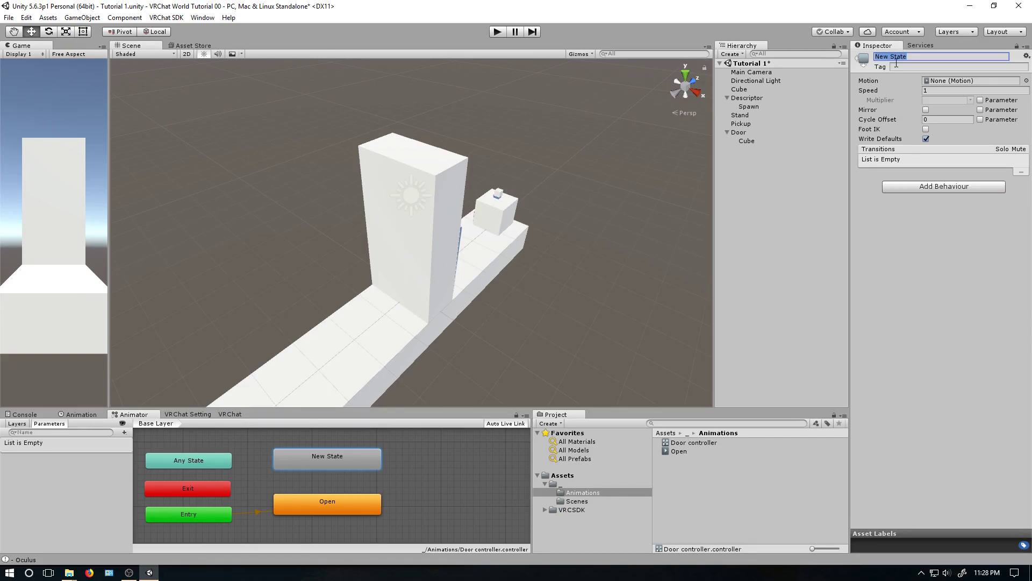
type("Closed")
Make Closed the layer default state and add a transition from Closed to Open.
right_click(299, 443)
right_click(282, 452)
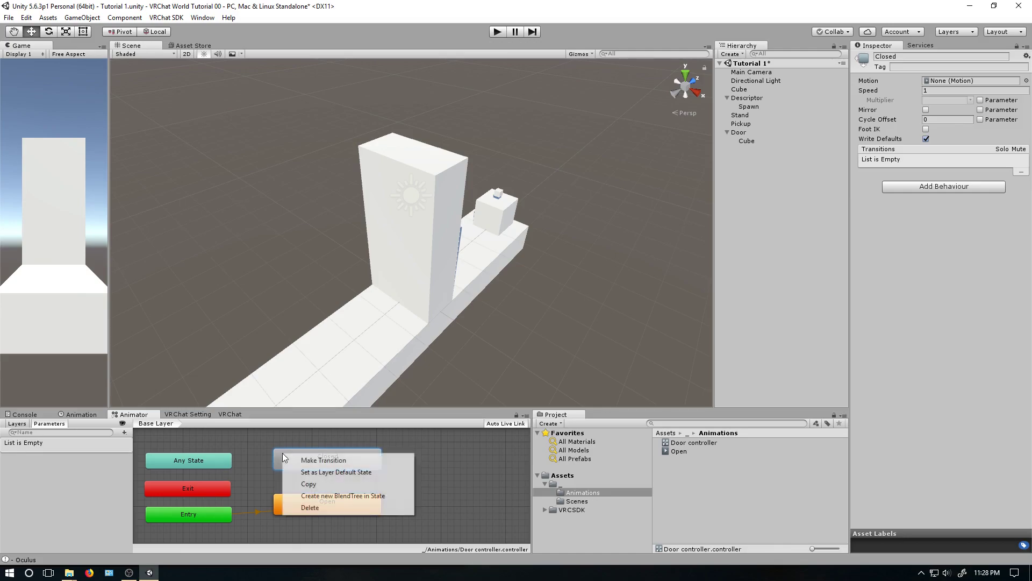
left_click(310, 475)
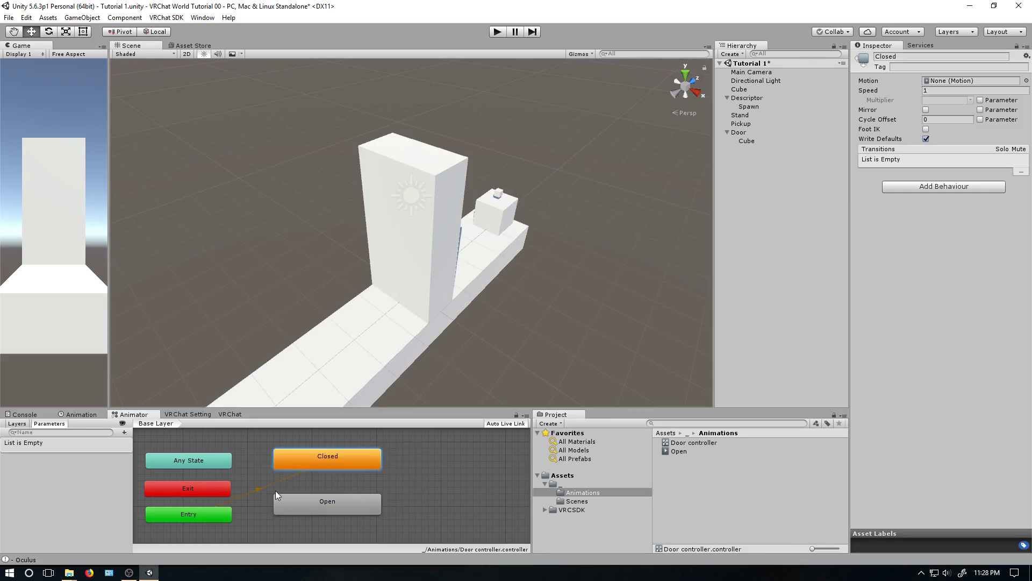
right_click(318, 457)
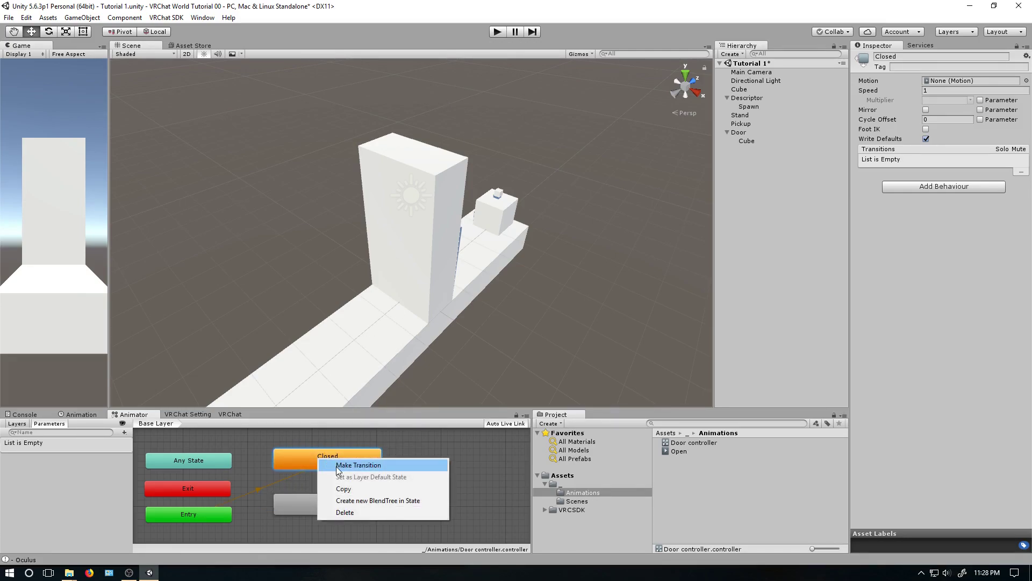
left_click(336, 464)
left_click(320, 502)
left_click(325, 502)
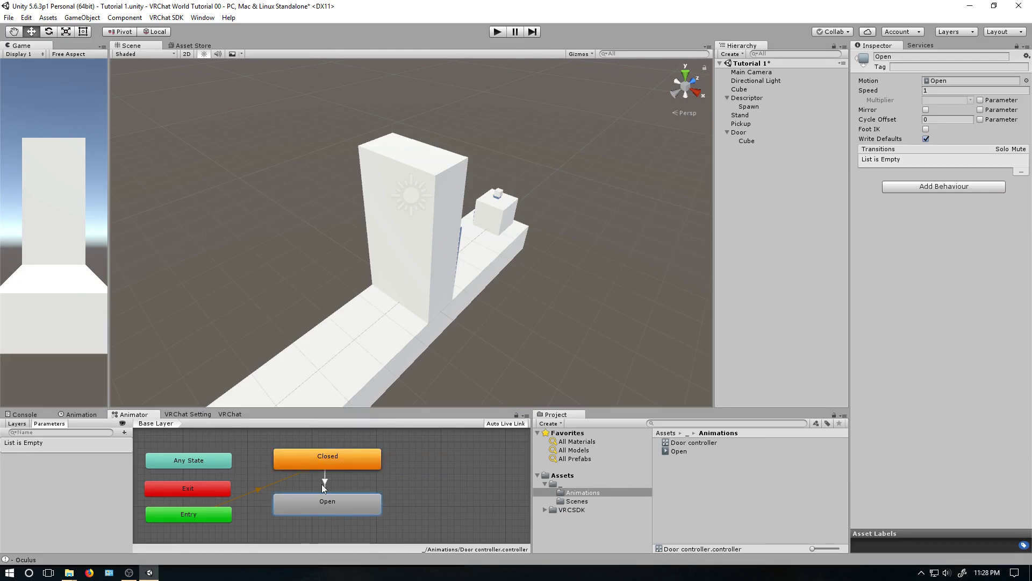
left_click(325, 481)
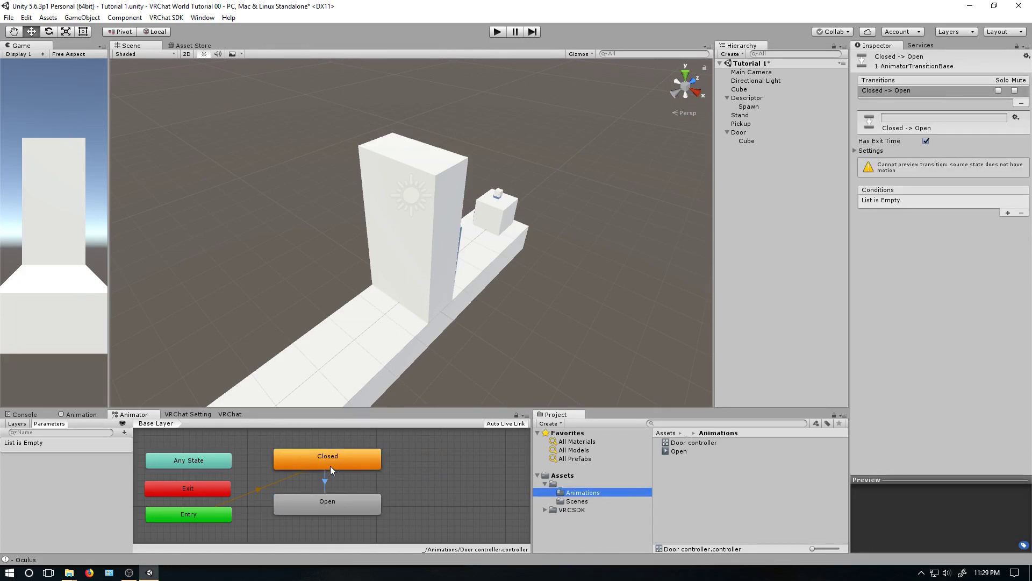
Add a Bool parameter Open and require Open true on the Closed-to-Open transition, without exit time.
left_click(127, 431)
left_click(139, 467)
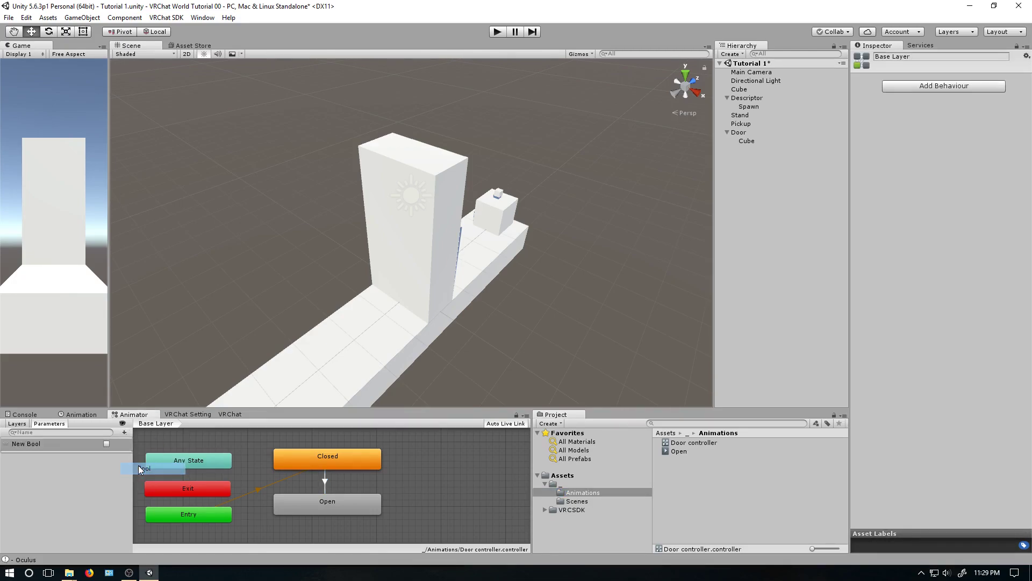
type("Open")
key("Return")
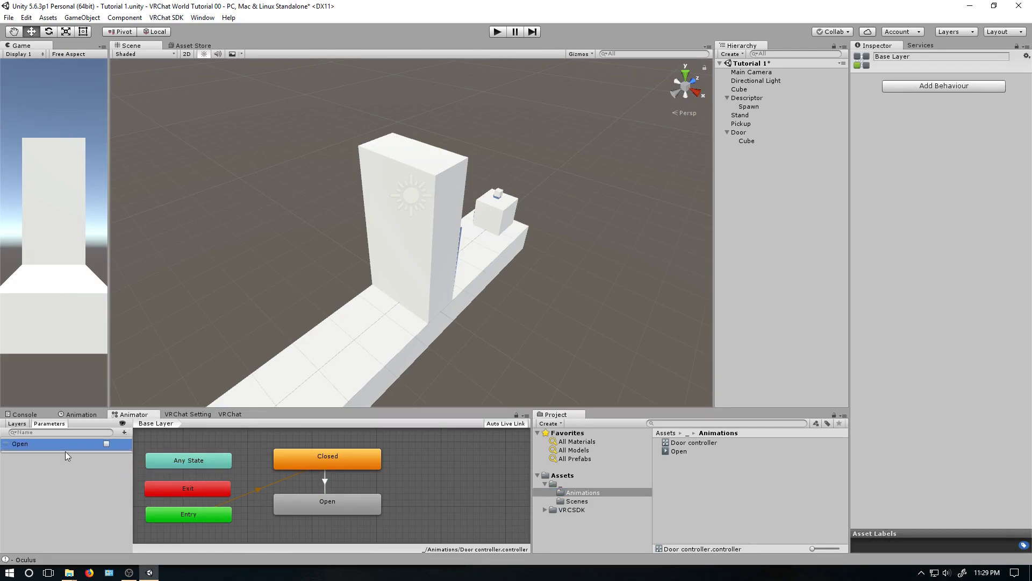
left_click(325, 492)
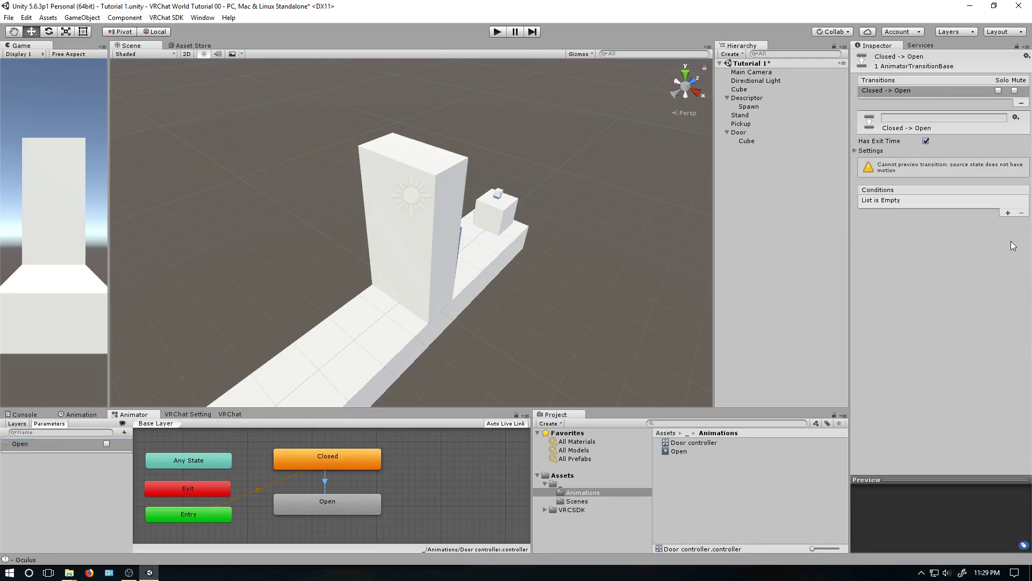
left_click(1009, 212)
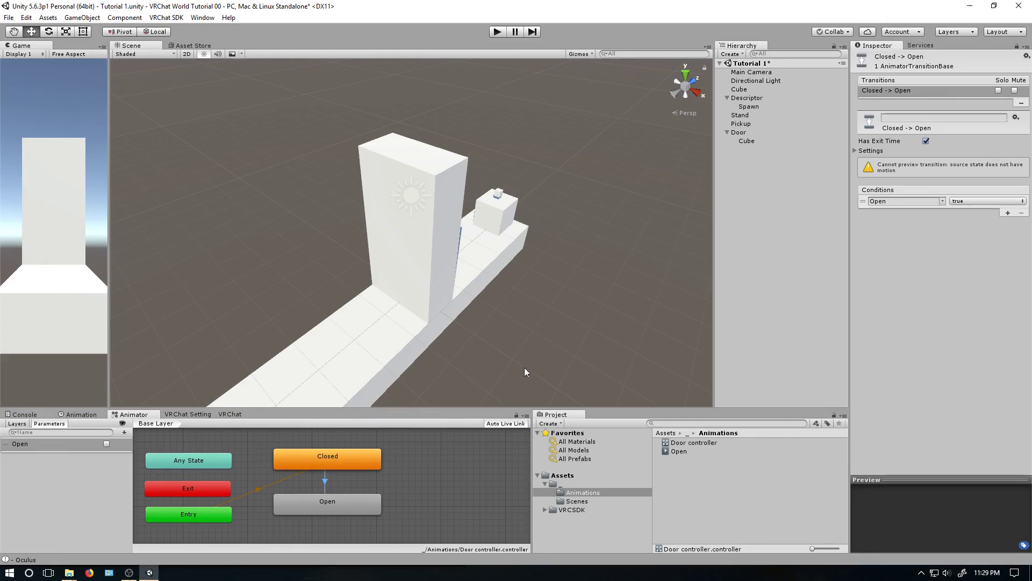
left_click(925, 141)
Test the door in Play mode by ticking the Open parameter, then stop and return to the Open clip timeline.
left_click(496, 31)
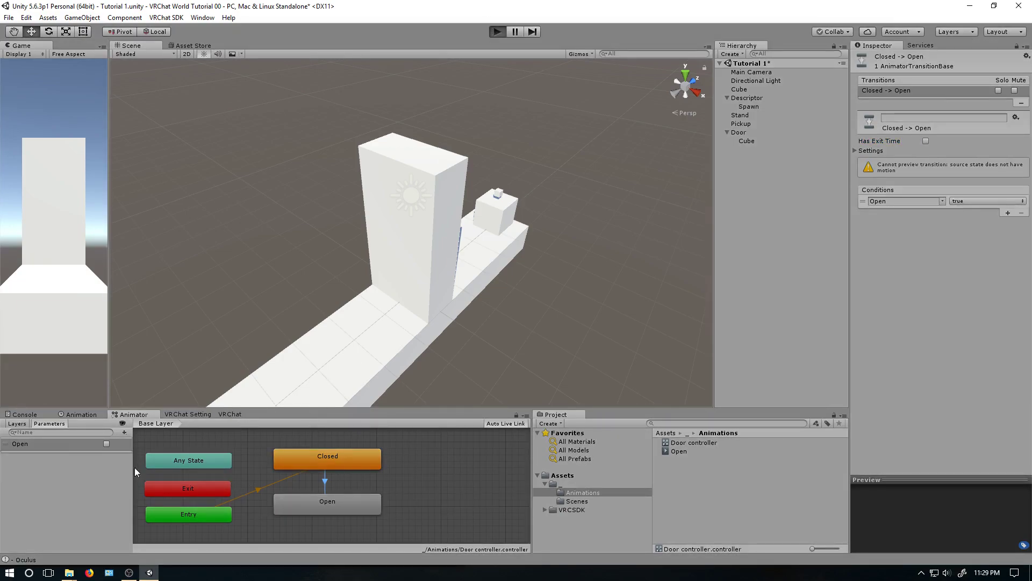
left_click(107, 444)
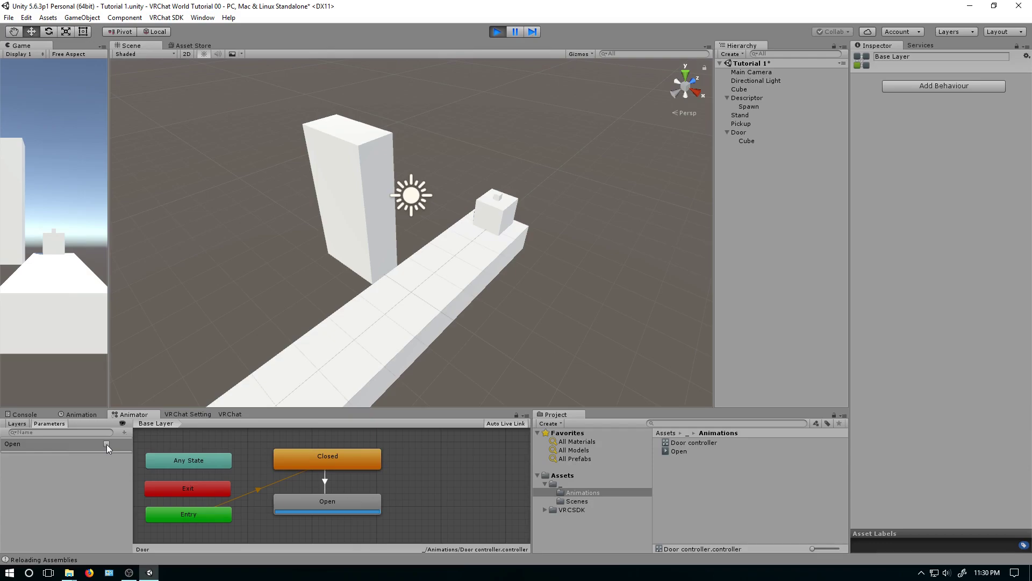
left_click(498, 32)
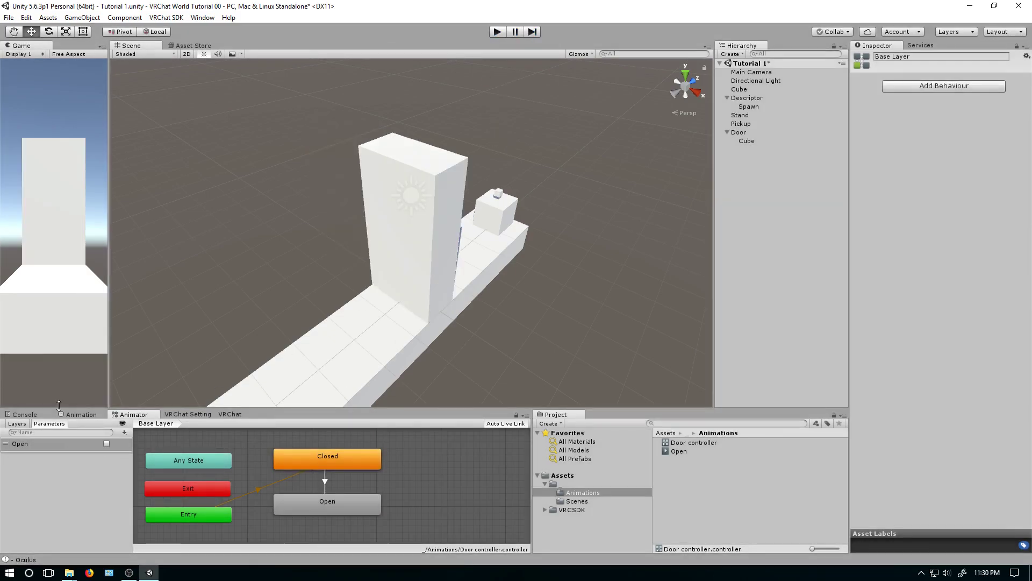
left_click(77, 414)
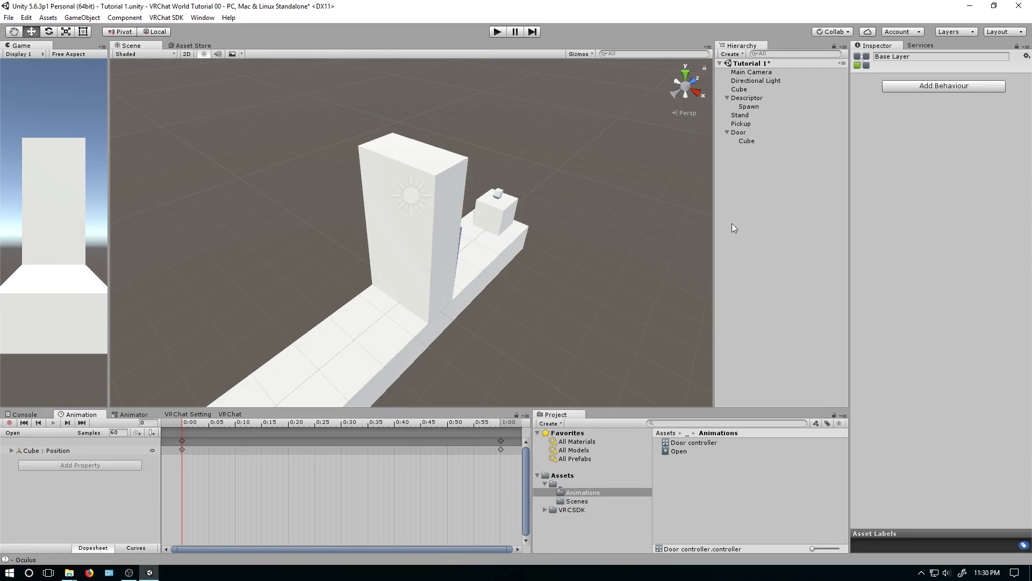
Duplicate the Open animation clip and rename the copy Closed.
left_click(685, 443)
left_click(680, 451)
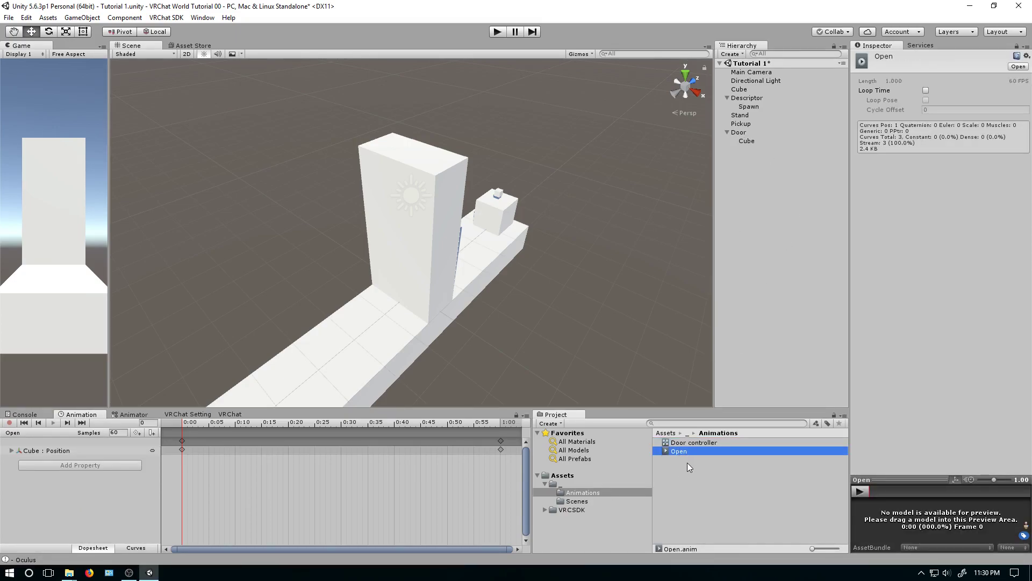
key("ctrl+d")
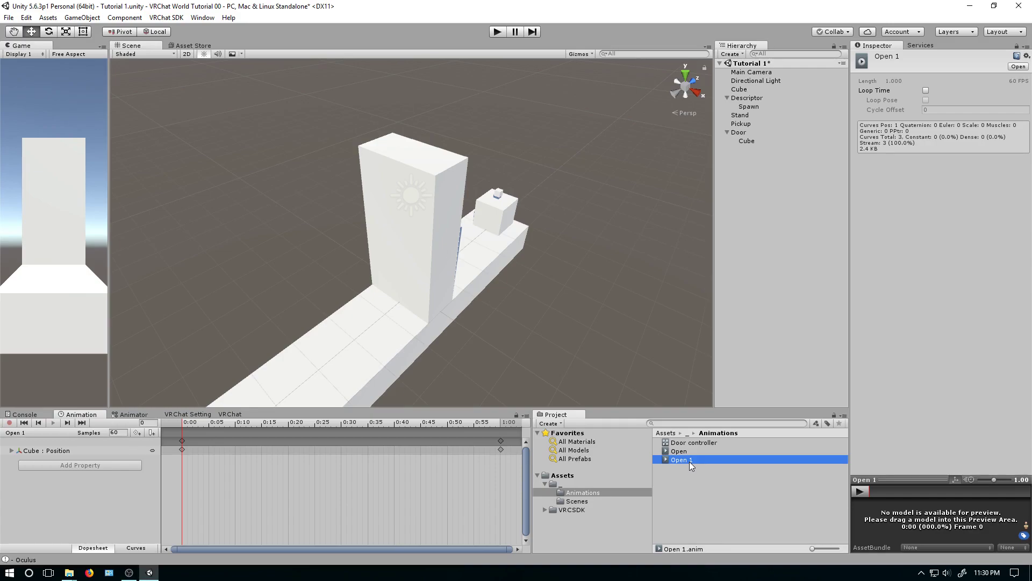
left_click(690, 460)
type("Closed")
key("Return")
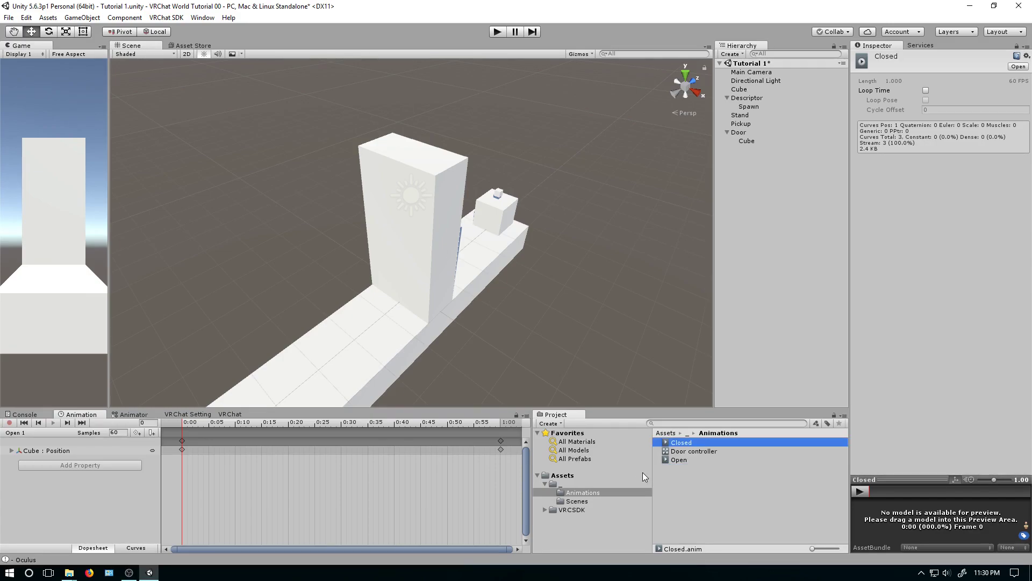
Add a state for the Closed clip to the Door controller and link Open to it.
left_click(738, 132)
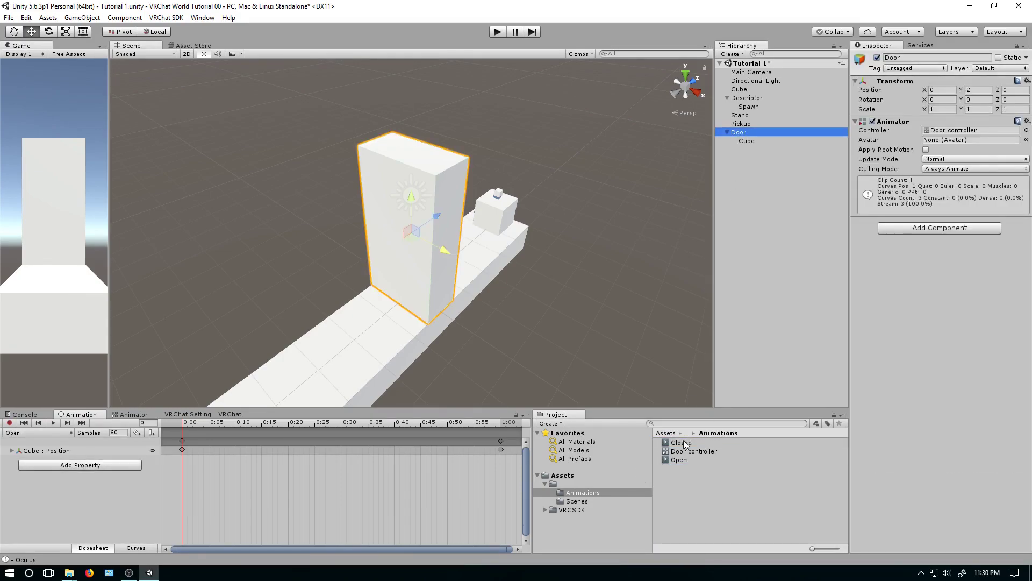
left_click(131, 414)
left_click_drag(379, 505, 488, 503)
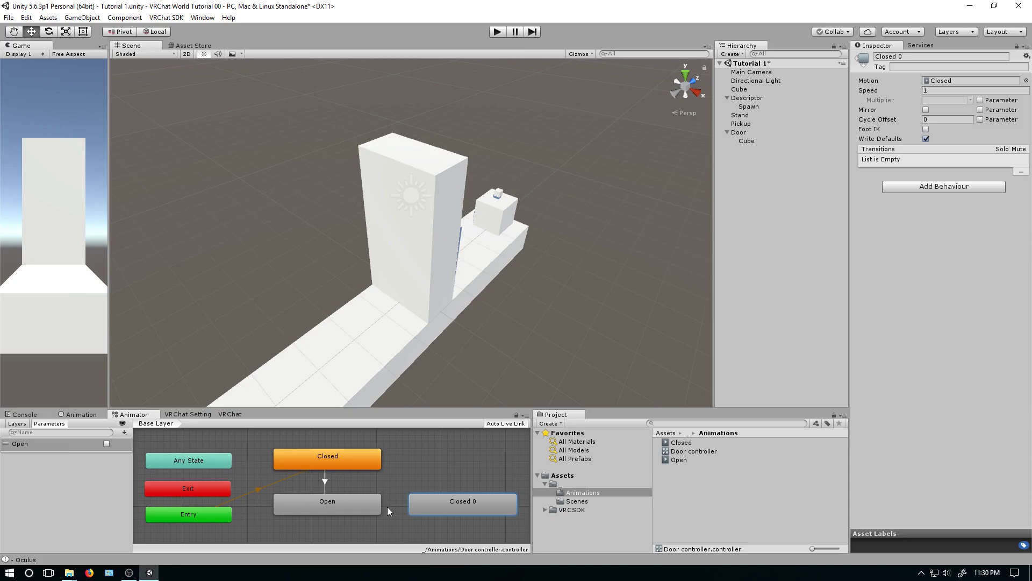
right_click(380, 503)
left_click(397, 507)
left_click(427, 503)
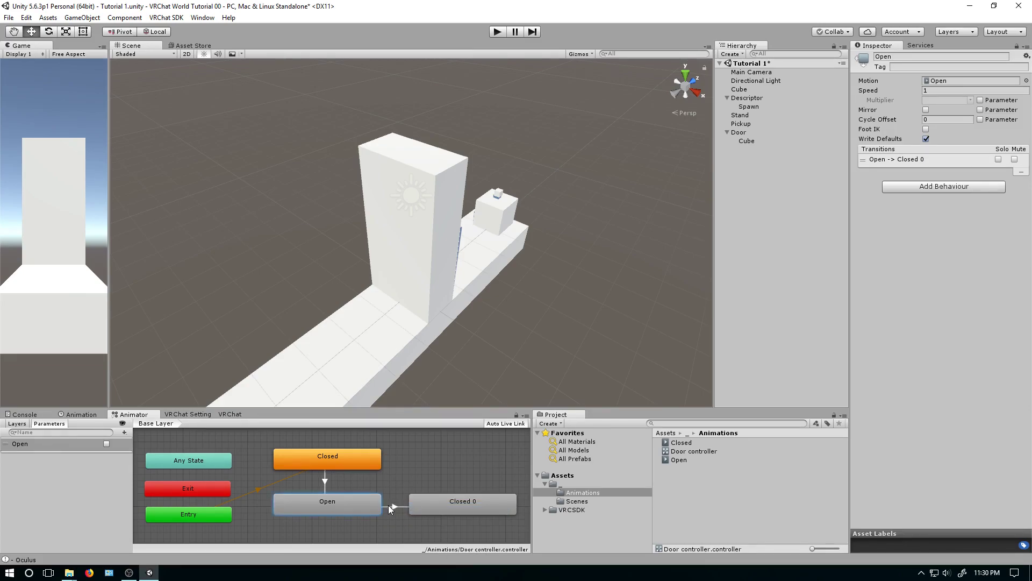
Turn off exit time on the Open-to-Closed transition and make it require Open false.
left_click(393, 507)
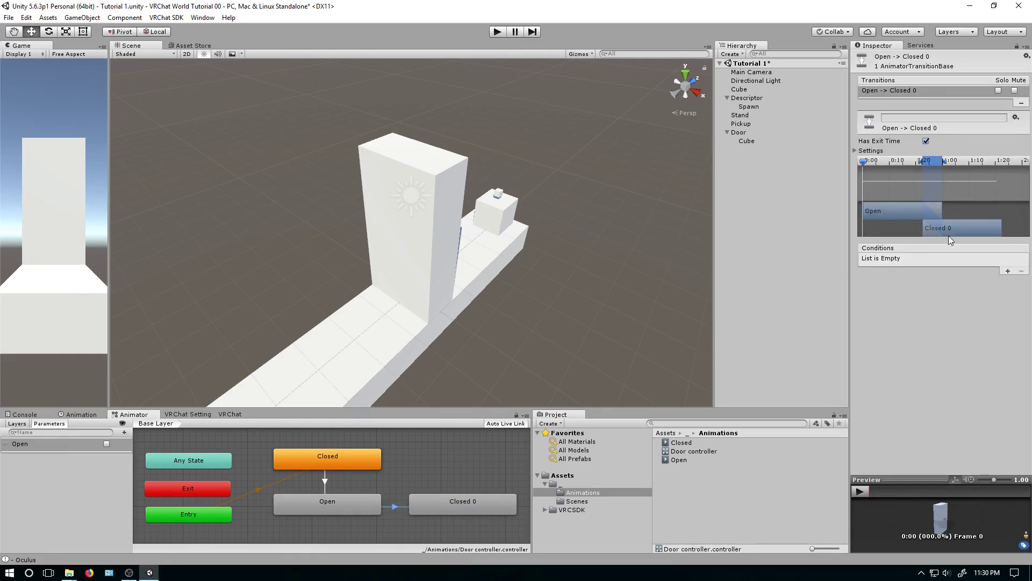
left_click(925, 142)
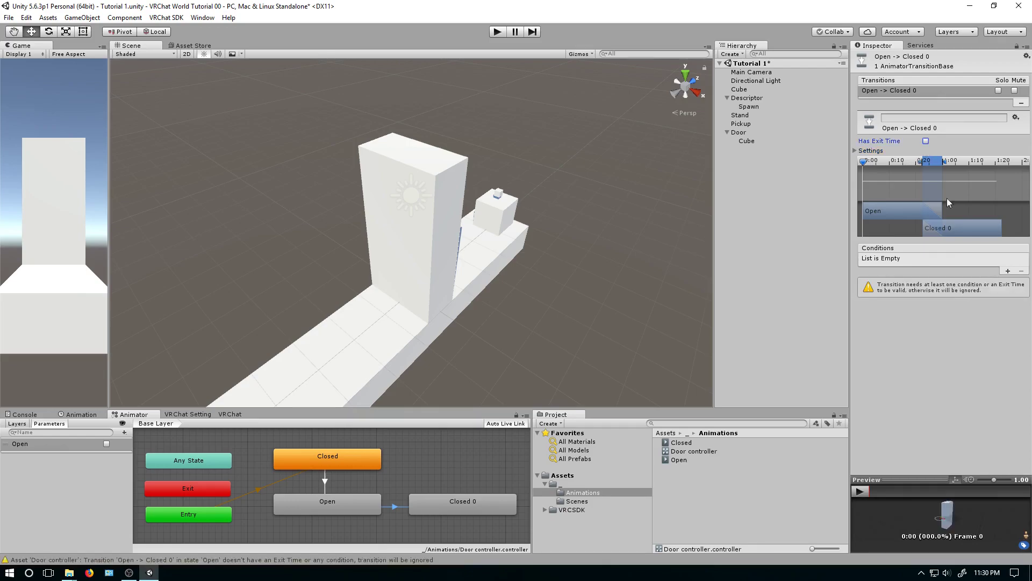
left_click(1007, 271)
left_click(960, 259)
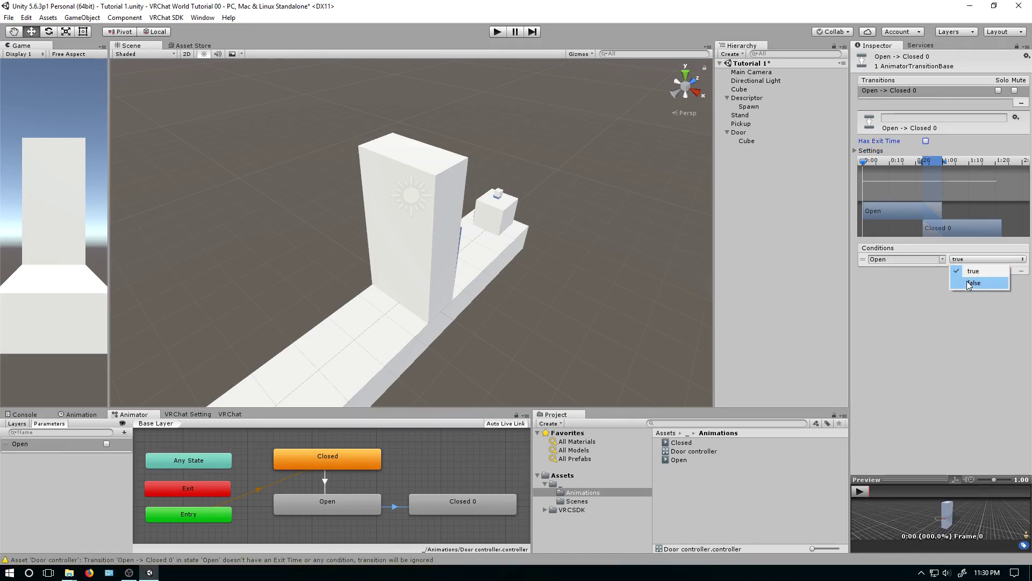
left_click(968, 283)
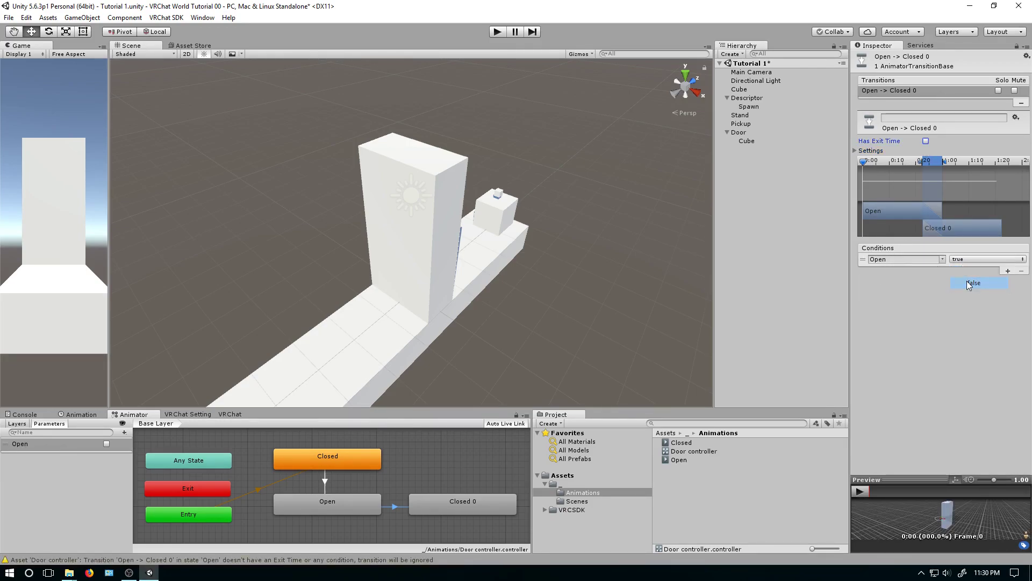
left_click(453, 508)
left_click(912, 57)
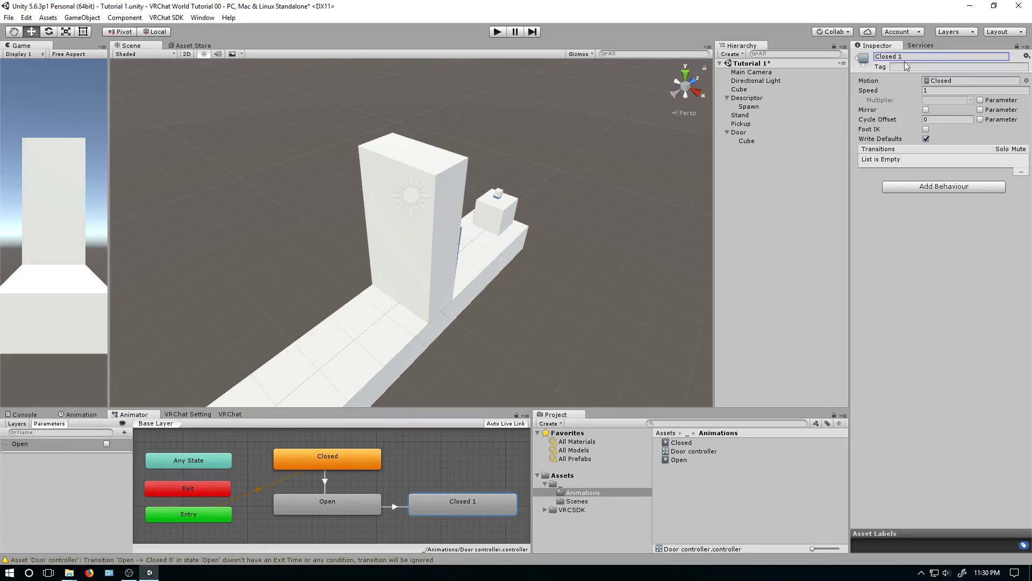
Rename the original default state to Empty.
double_click(925, 57)
left_click(312, 462)
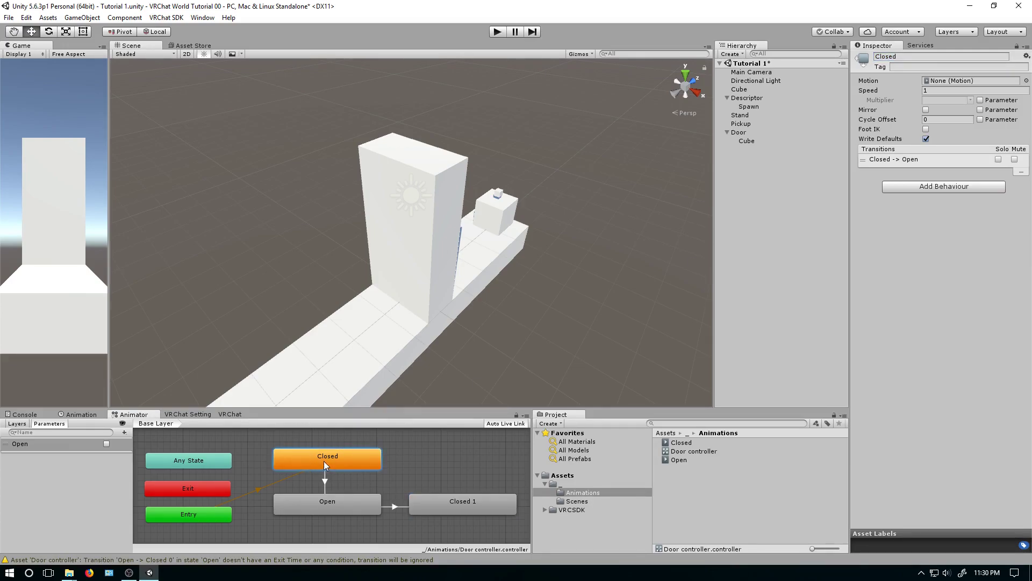
double_click(914, 56)
type("Empty")
key("Return")
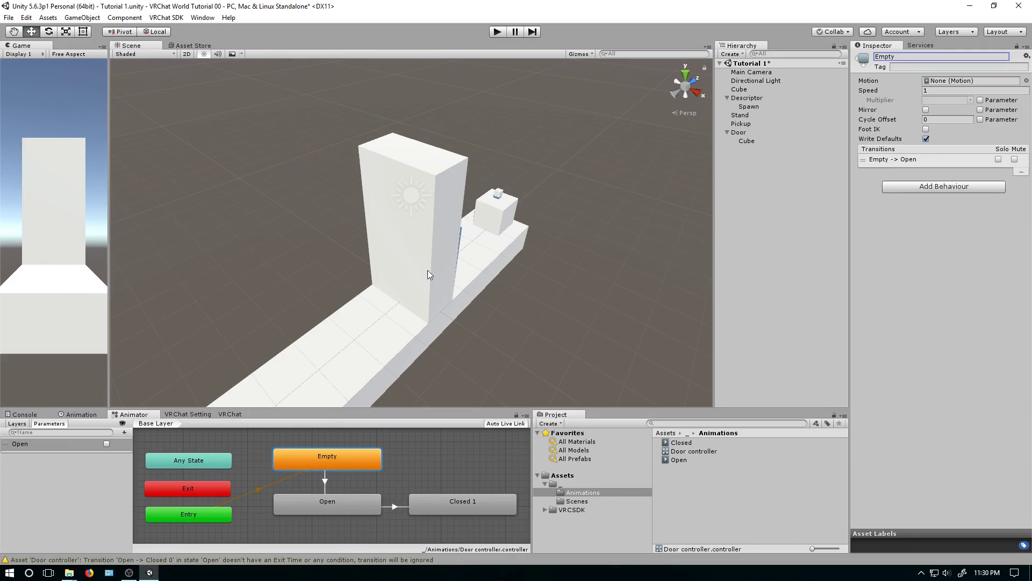
Rename the Closed 1 state to Closed.
left_click(448, 511)
left_click(911, 54)
left_click(920, 56)
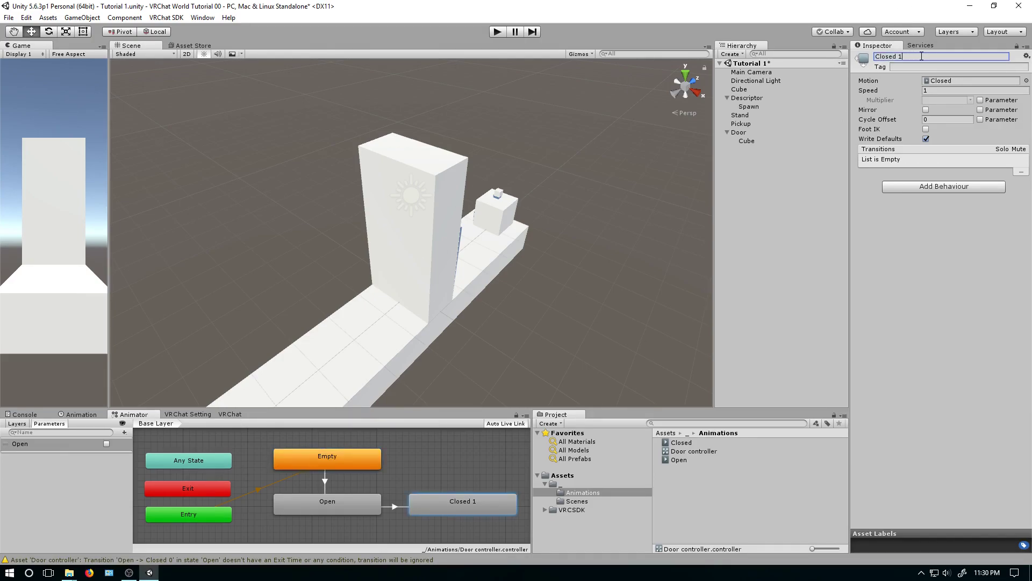
key("BackSpace")
key("BackSpace")
Add a Closed-to-Open transition requiring Open true, with no exit time.
right_click(437, 502)
left_click(481, 507)
left_click(364, 500)
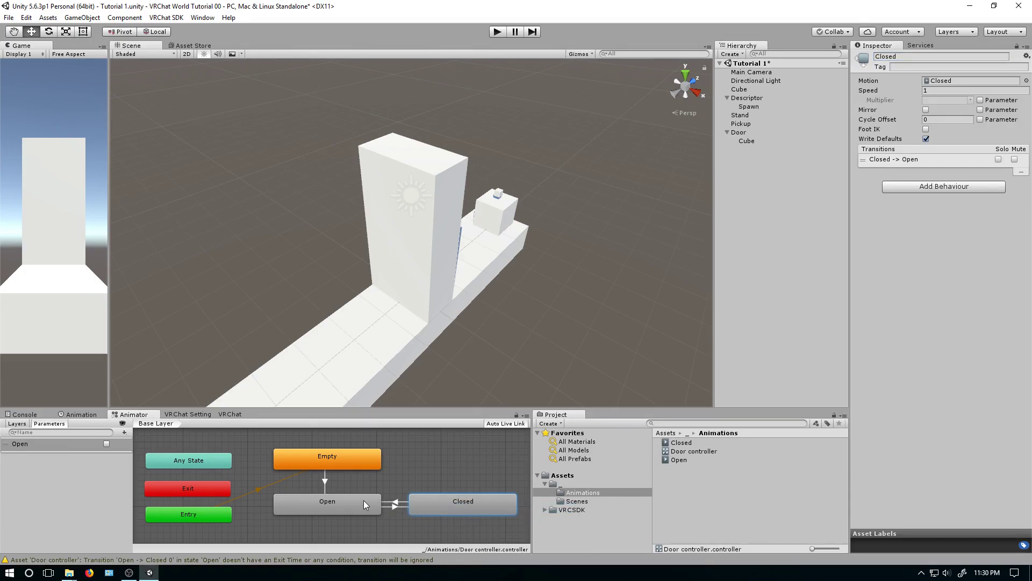
left_click(397, 501)
left_click(1007, 271)
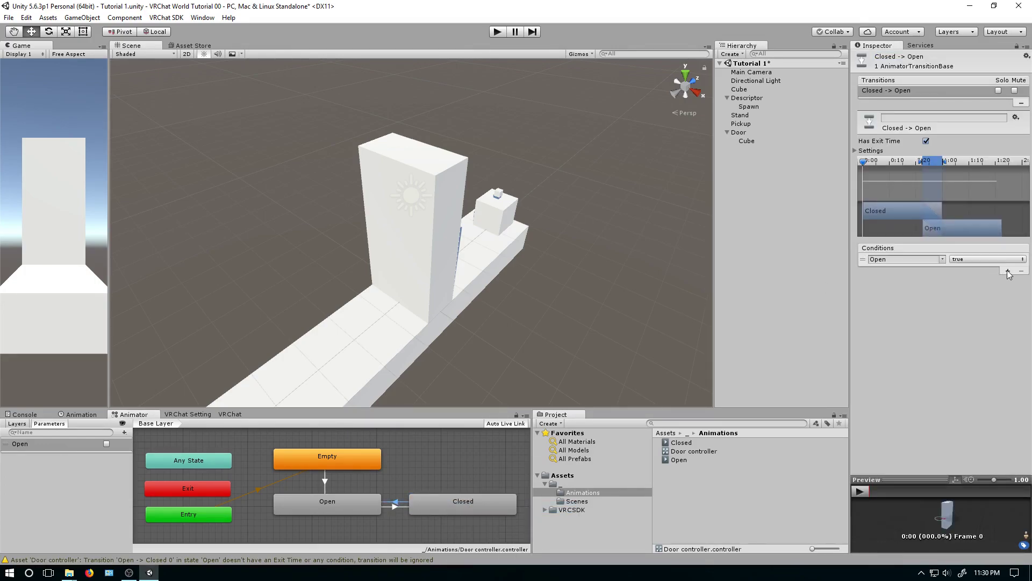
left_click(926, 140)
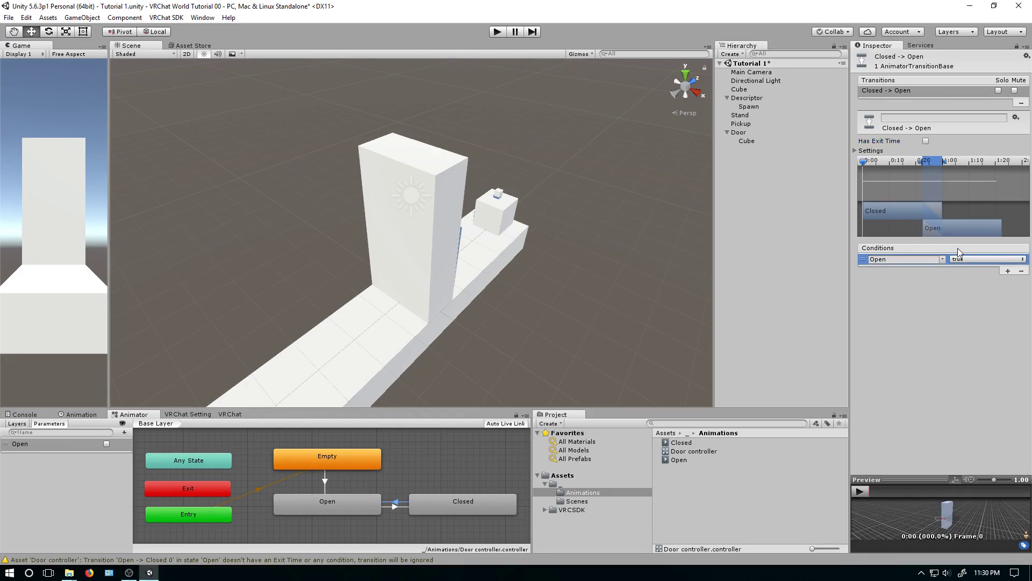
left_click(398, 505)
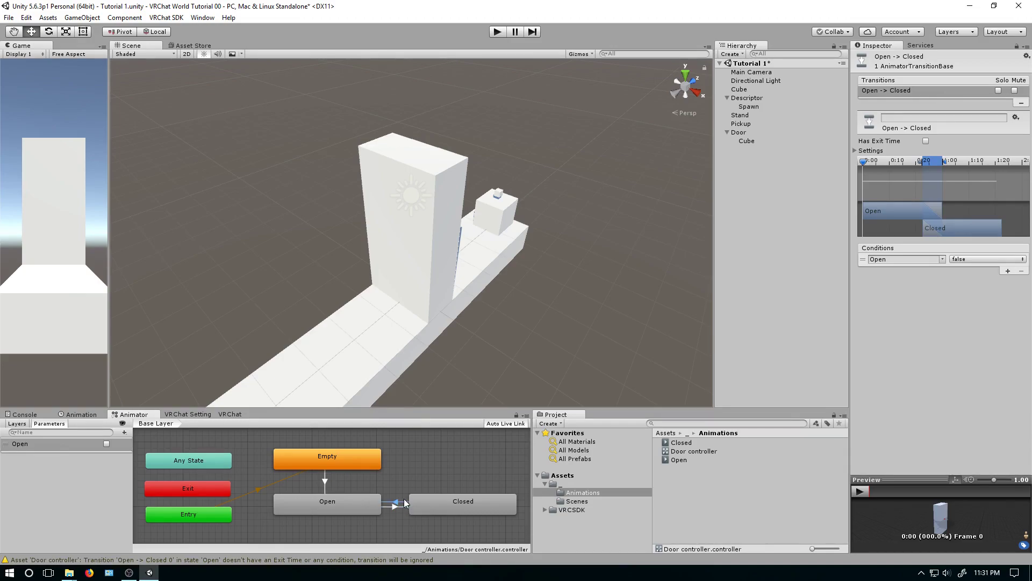
left_click(402, 501)
Load the Closed clip in the Animation window and inspect its 0:00 and 1:00 keyframes.
left_click(81, 414)
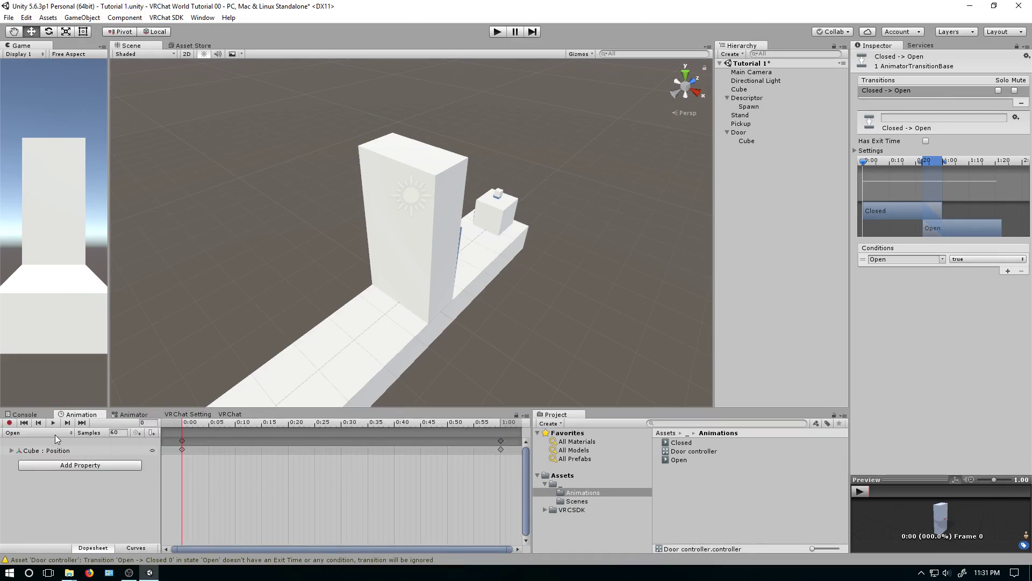
left_click(53, 433)
left_click(51, 455)
left_click(183, 442)
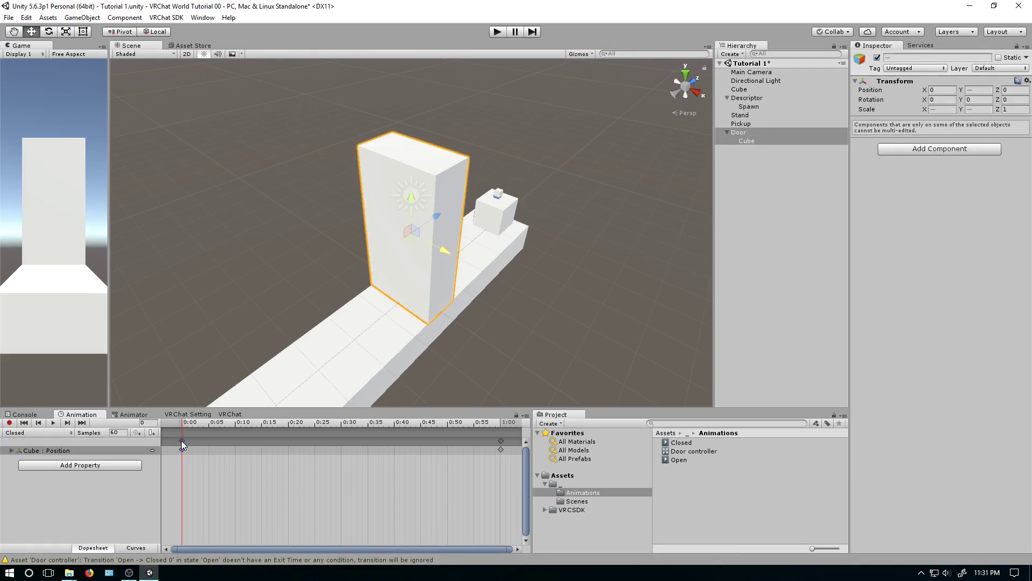
left_click(495, 422)
left_click(501, 445)
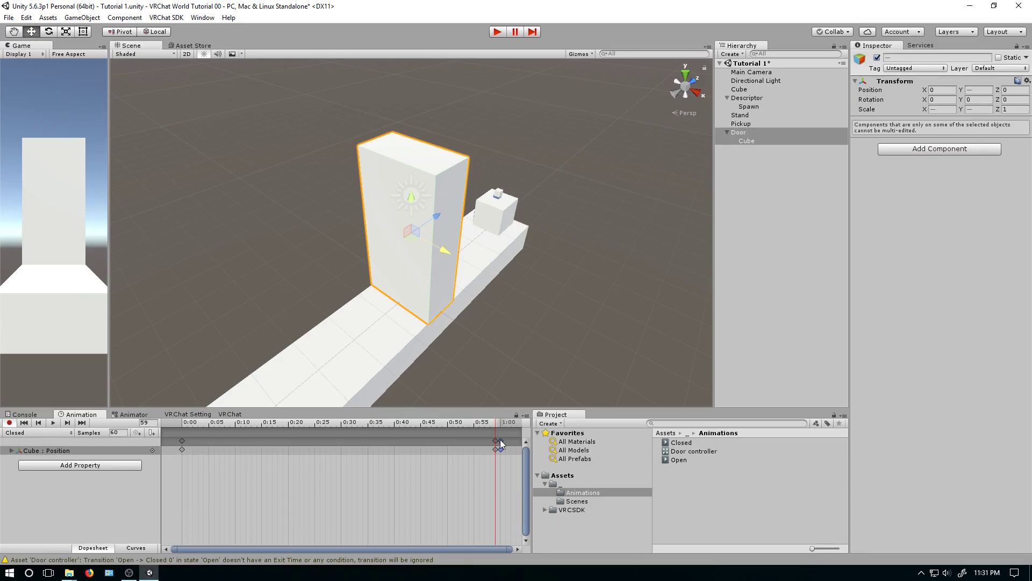
Delete the Closed clip's 0:00 keyframe, move the end keyframe to the start, and preview it.
left_click(181, 441)
key("Delete")
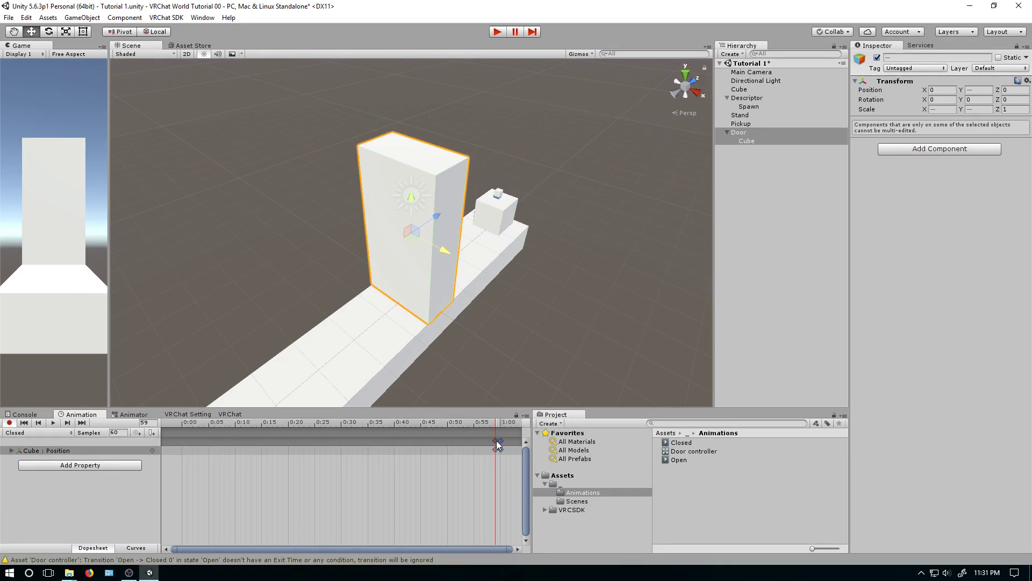
left_click_drag(499, 440, 175, 430)
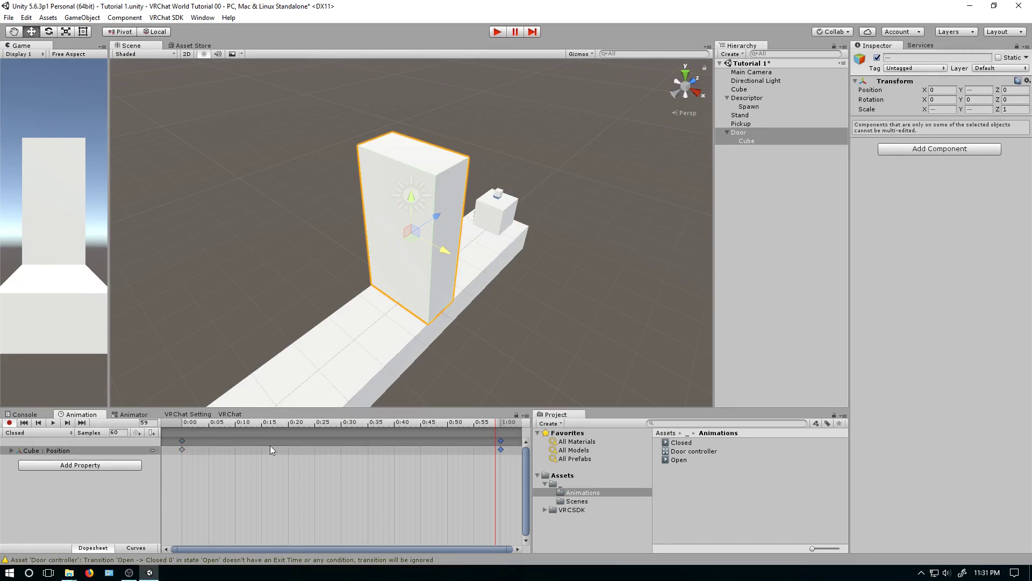
mouse_move(186, 417)
left_mouse_down()
mouse_move(185, 429)
mouse_move(275, 453)
mouse_move(205, 465)
mouse_move(191, 423)
left_mouse_up()
left_click(85, 414)
left_click(53, 421)
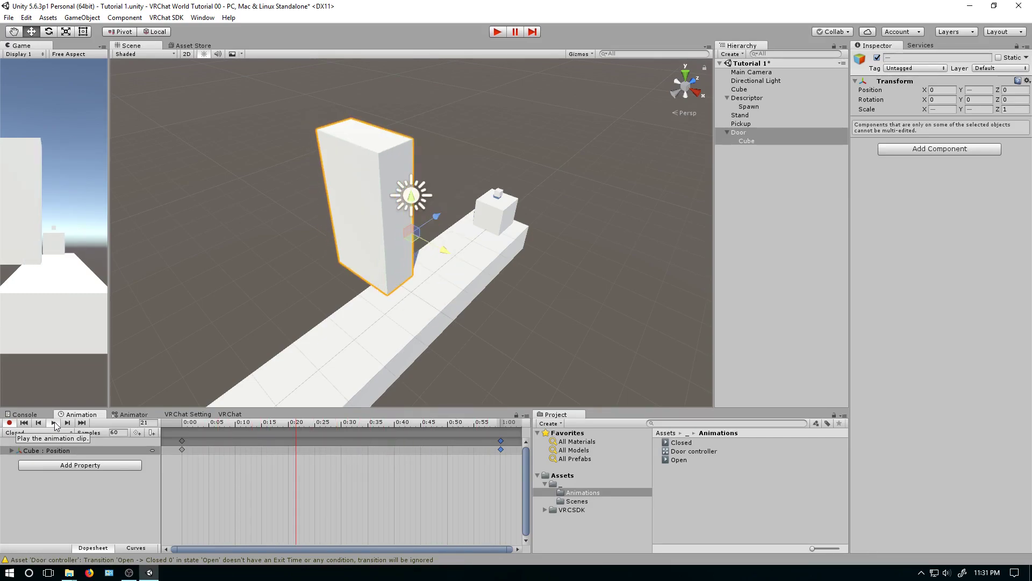
Play-test the door by ticking Open, then unticking it to close, and stop play mode.
left_click(681, 443)
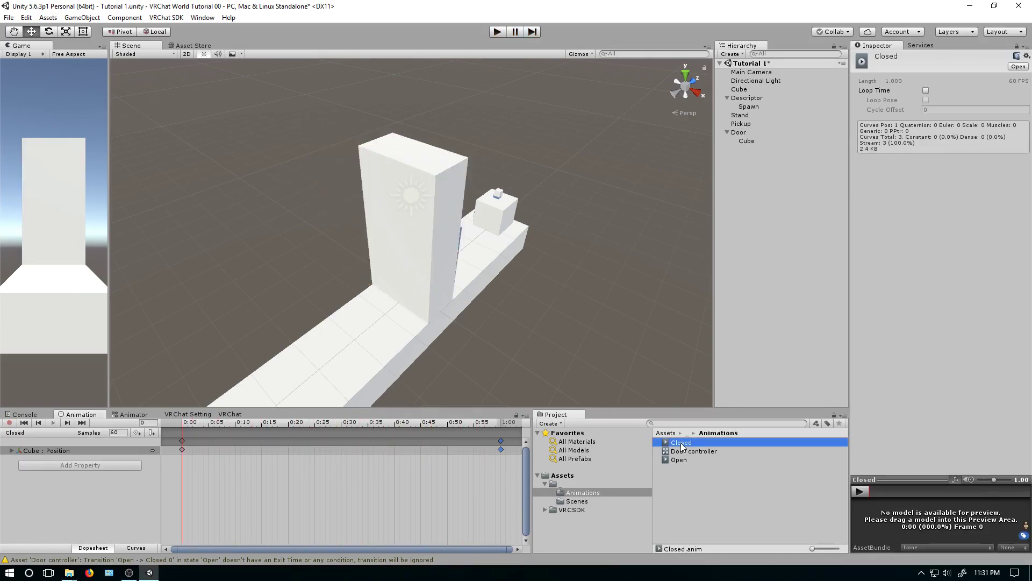
left_click(680, 460)
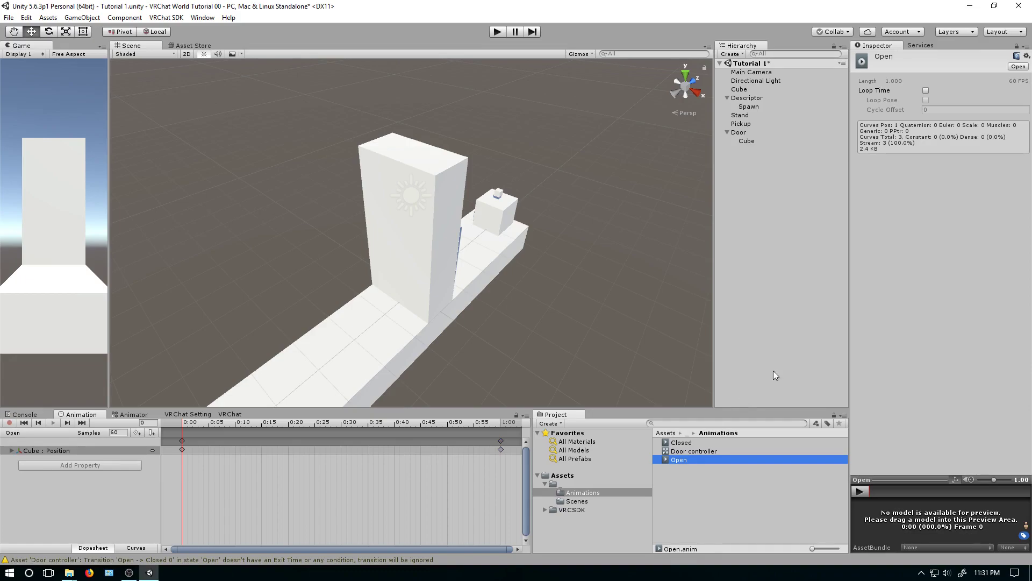
left_click(141, 415)
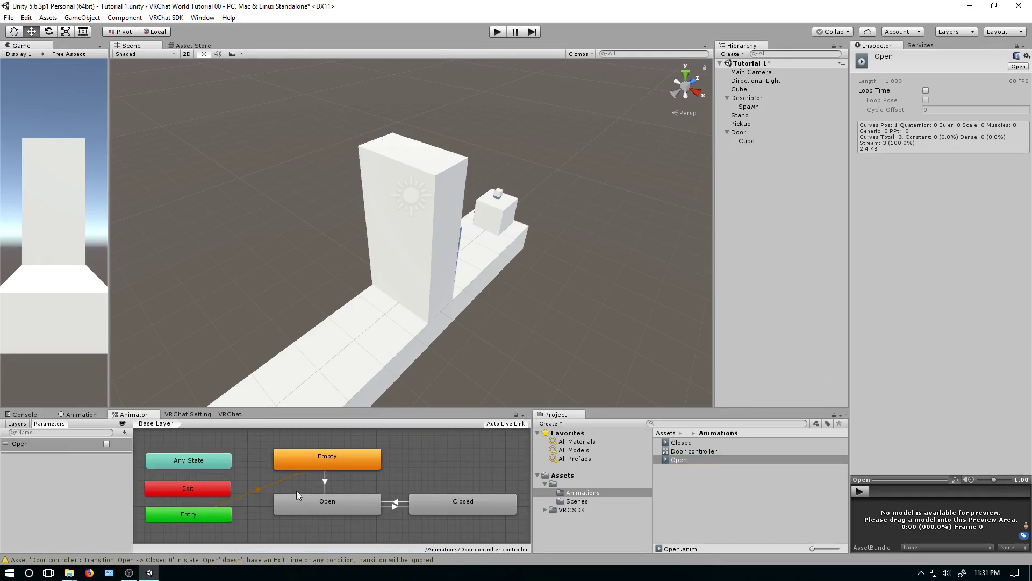
left_click(498, 32)
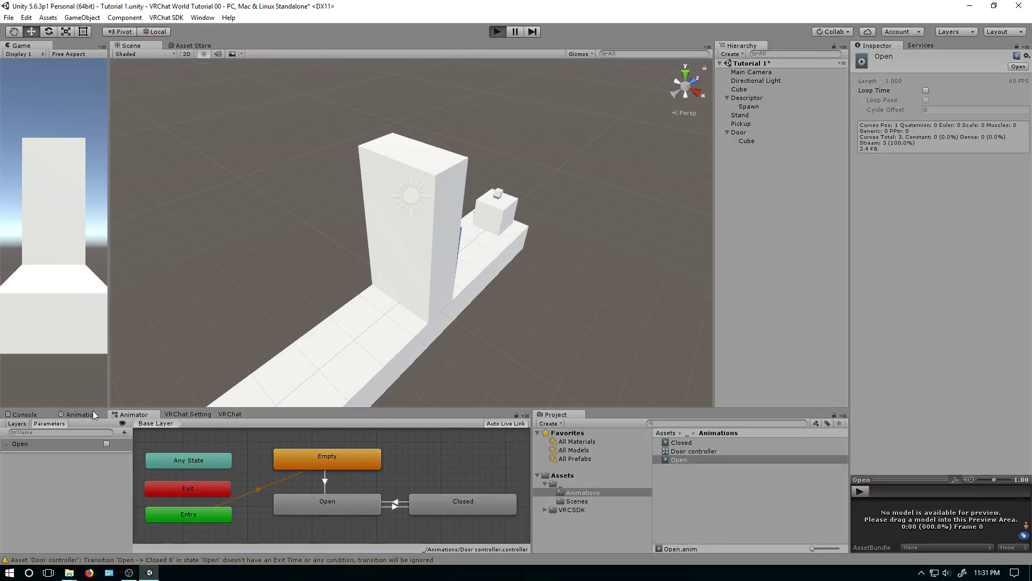
left_click(107, 444)
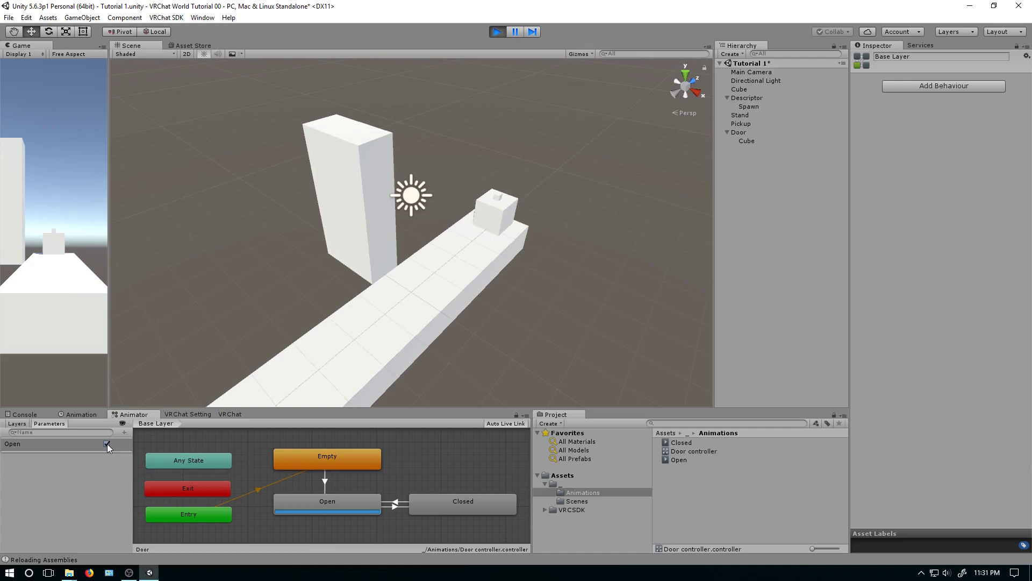
left_click(107, 443)
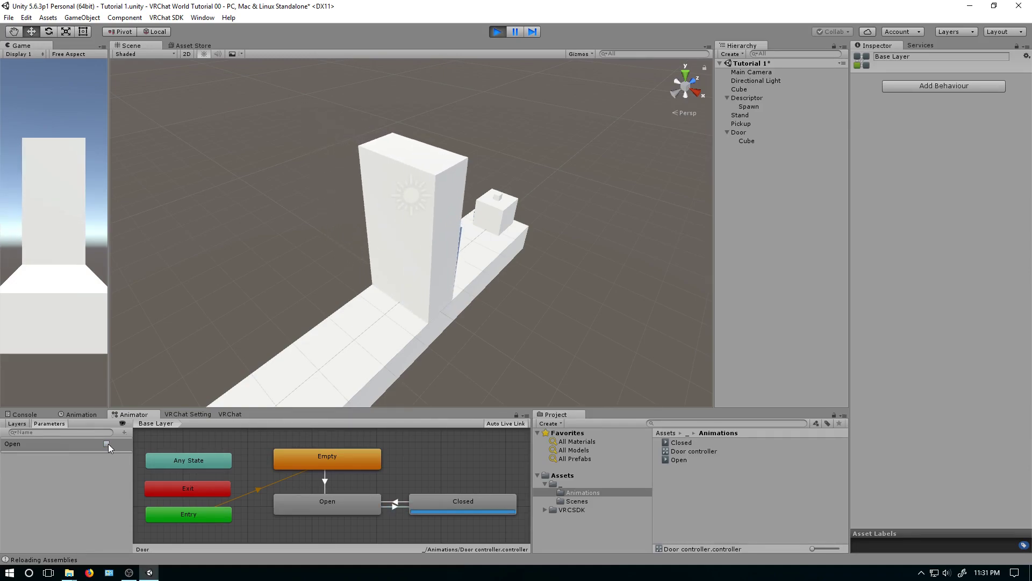
left_click(498, 32)
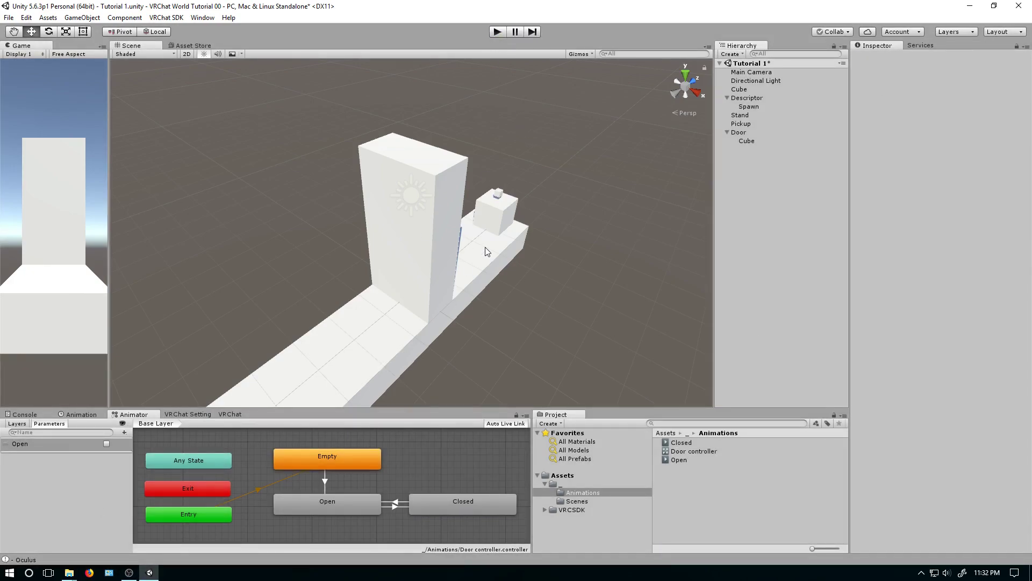
Add a Box Collider component to the Door.
left_click(744, 133)
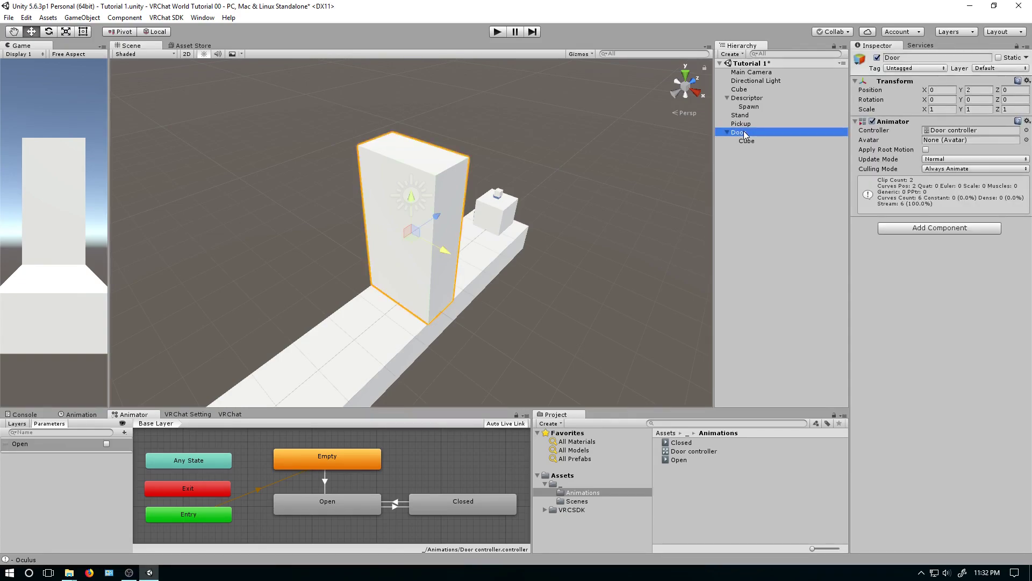
left_click(934, 228)
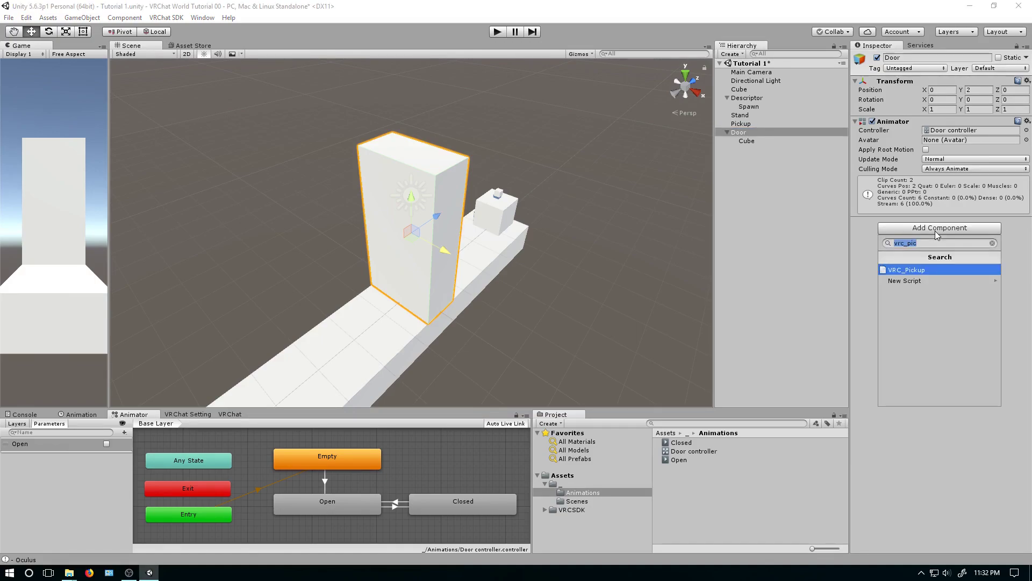
type("box")
key("Return")
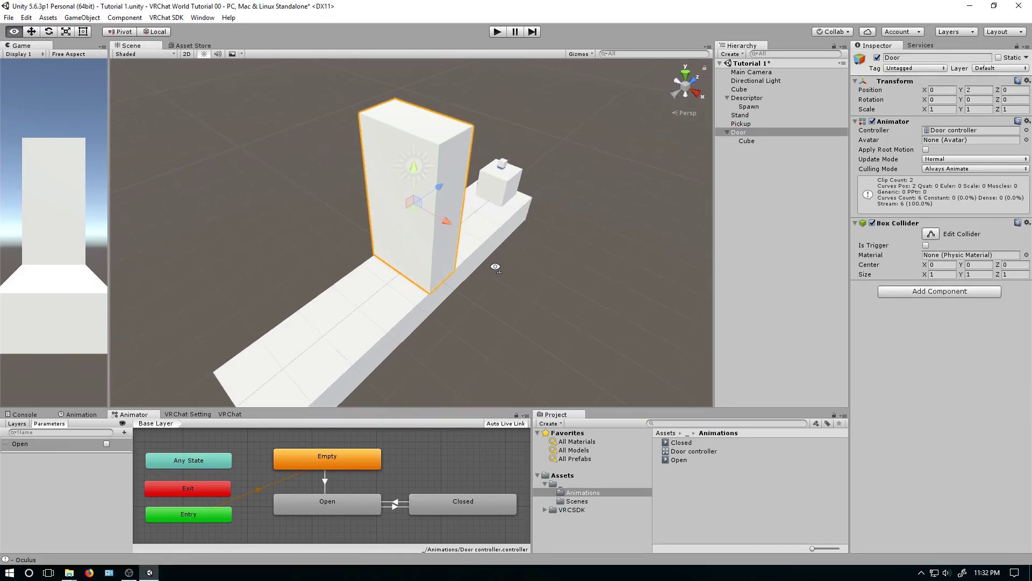
right_click_drag(495, 266, 407, 231)
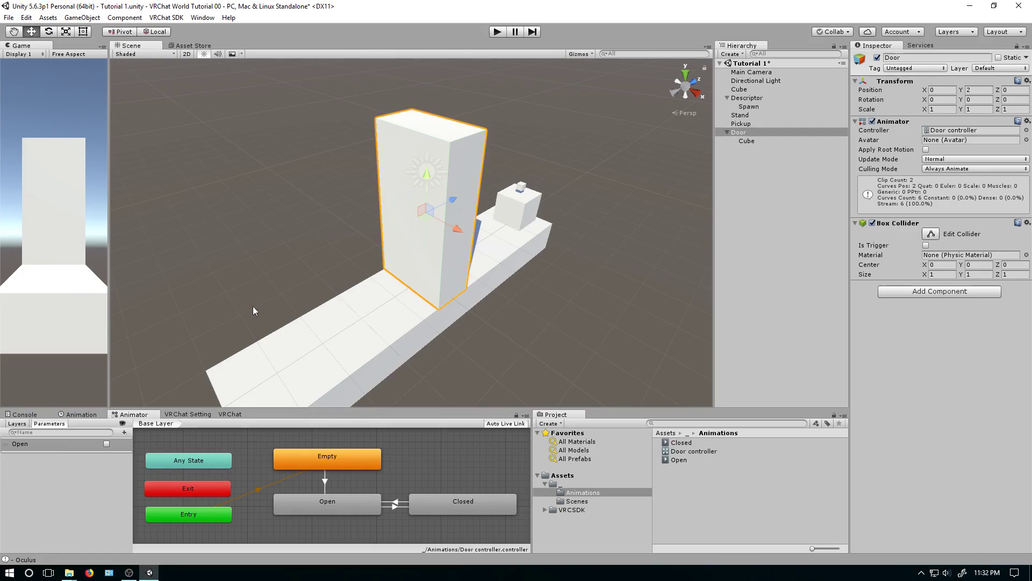
Make the Box Collider a trigger and set its size to X 2, Y 4, Z 4.
left_click(925, 247)
left_click(972, 275)
double_click(972, 275)
left_click(933, 275)
type("2")
key("Tab")
key("Tab")
type("3")
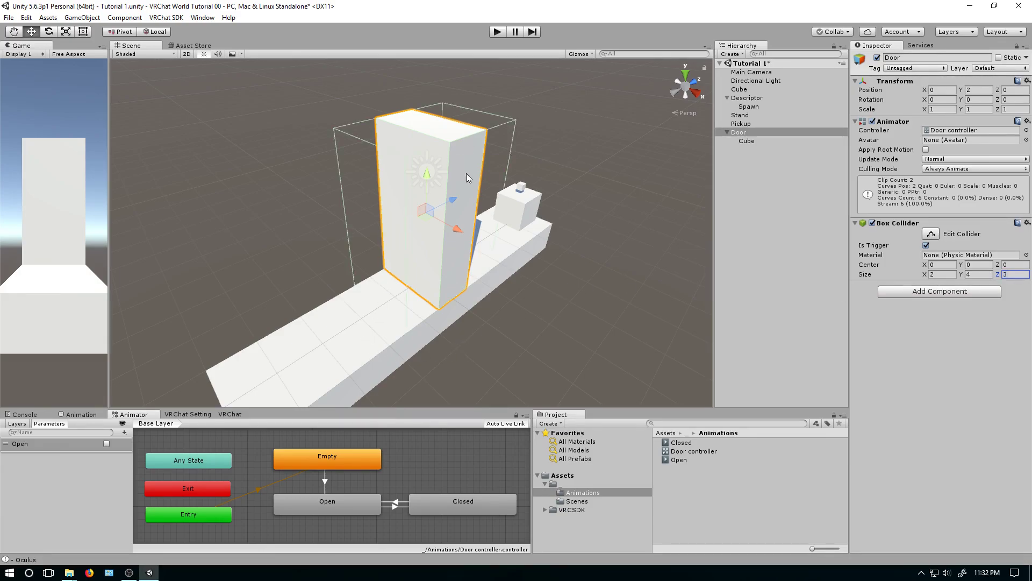
key("BackSpace")
type("4")
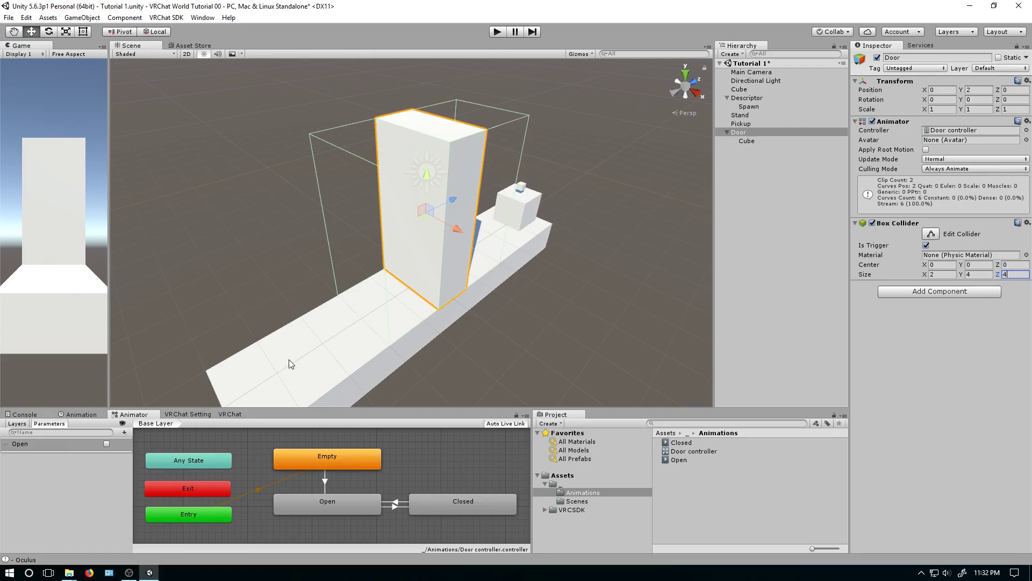
Add a VRC_Trigger to the Door with an AlwaysUnbuffered OnEnterTrigger entry.
left_click(932, 294)
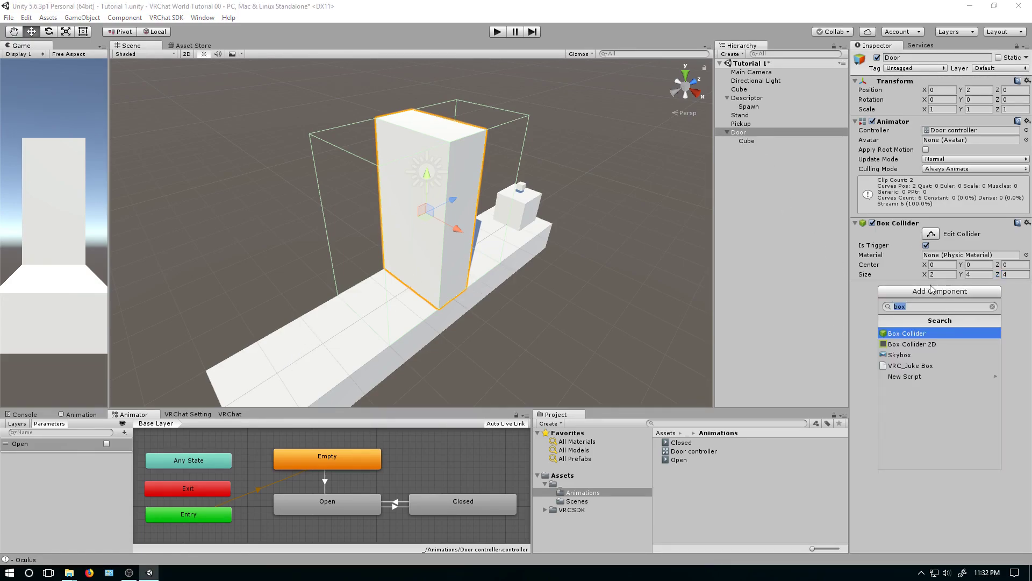
type("vrc_trigger")
key("Return")
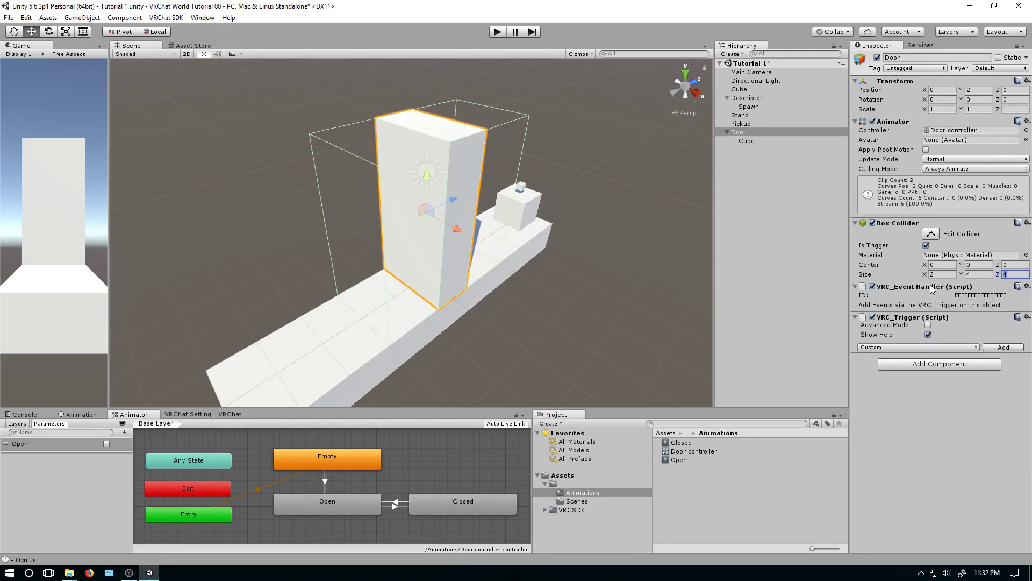
left_click(939, 347)
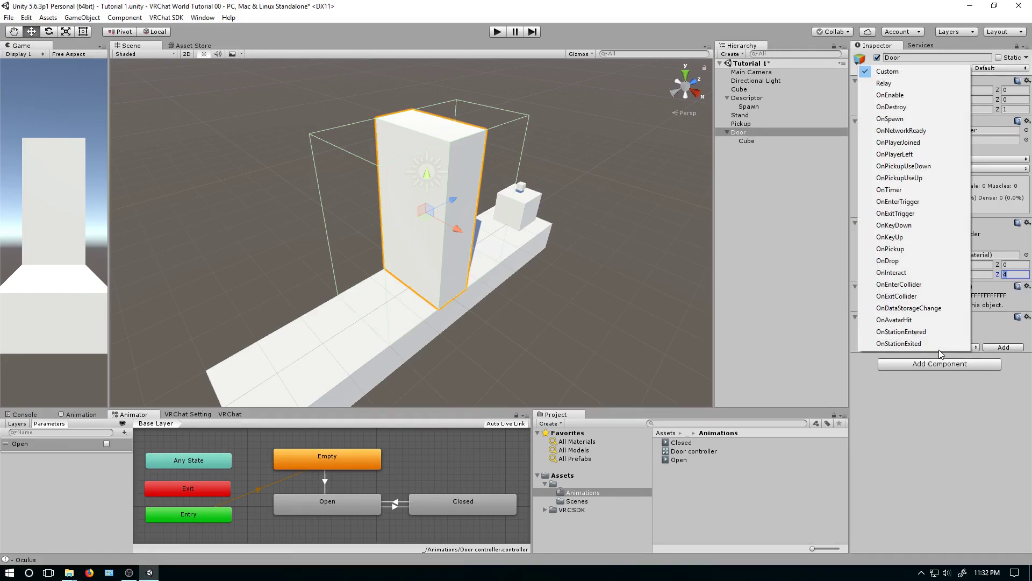
left_click(912, 203)
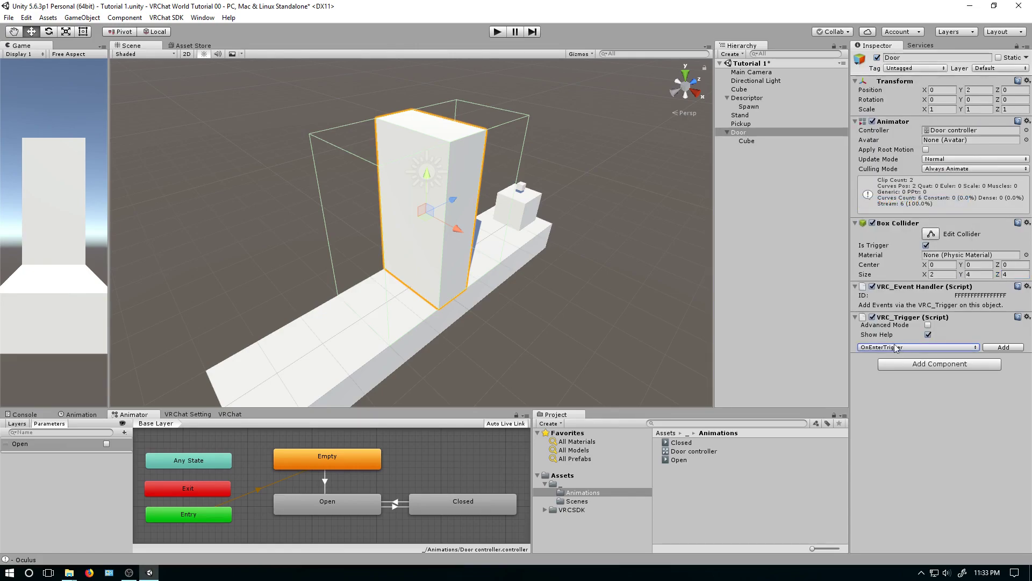
left_click(999, 348)
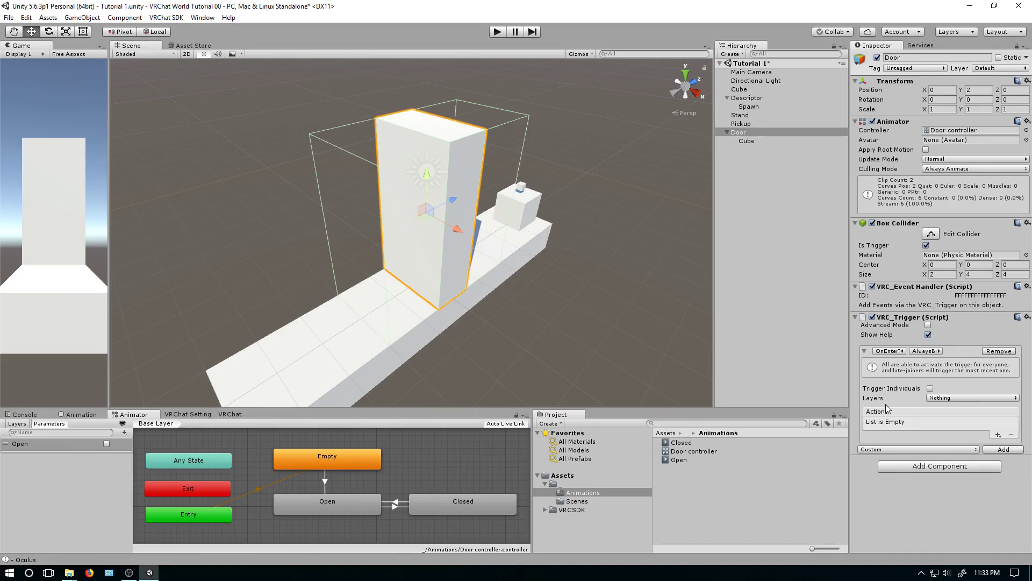
left_click(927, 352)
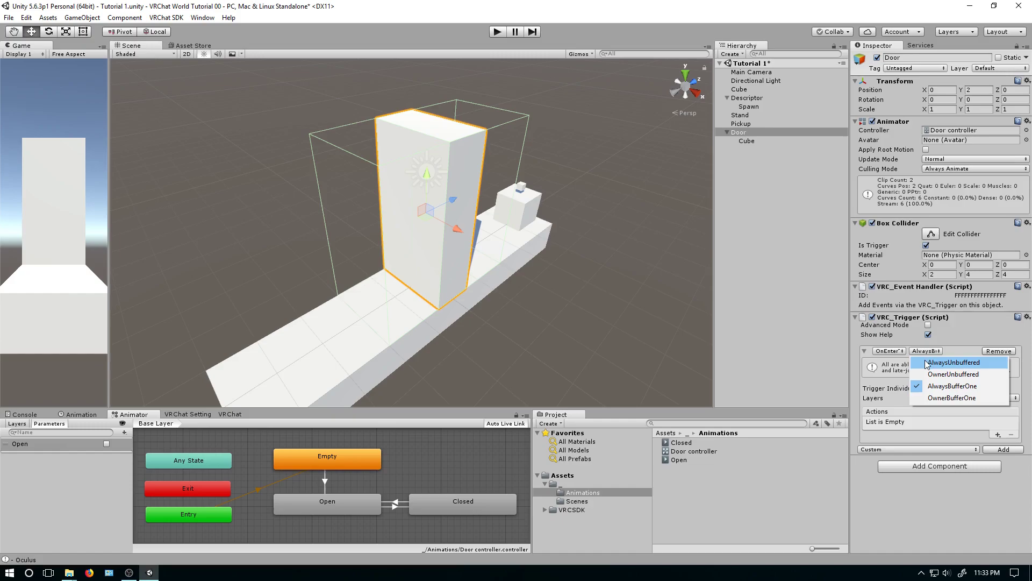
left_click(925, 363)
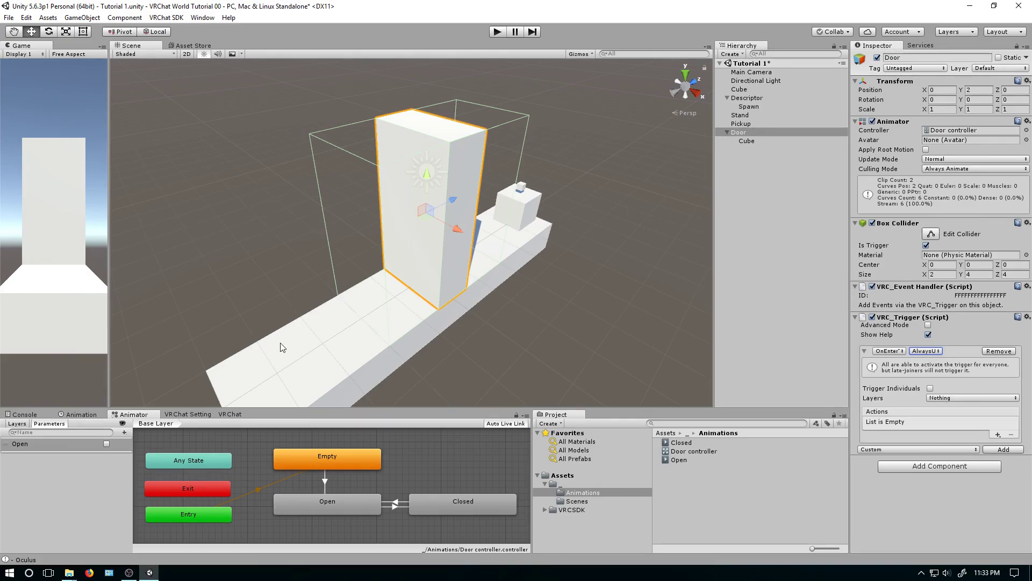
Restrict the OnEnterTrigger to the Player and PlayerLocal layers.
left_click(982, 399)
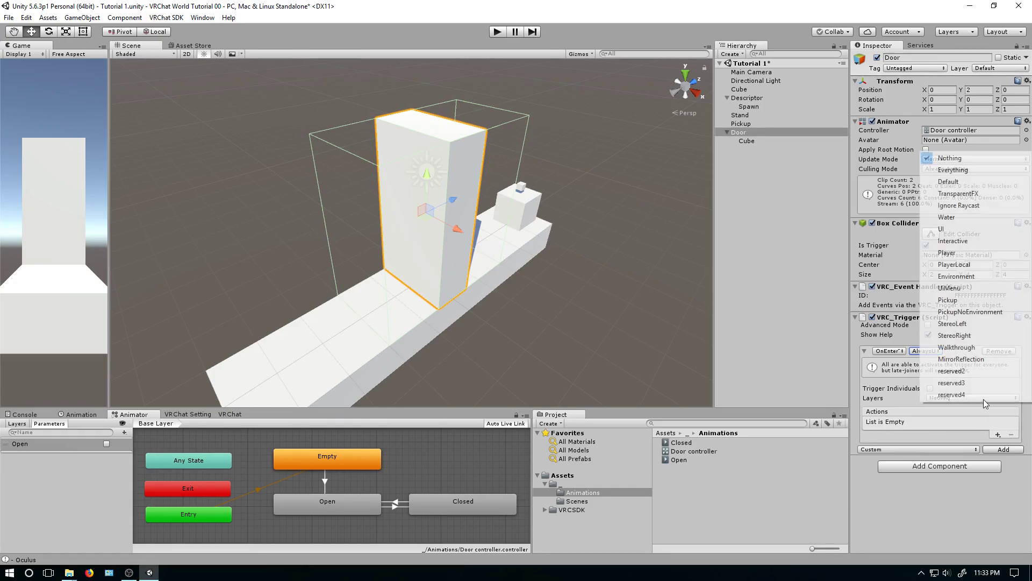
left_click(962, 256)
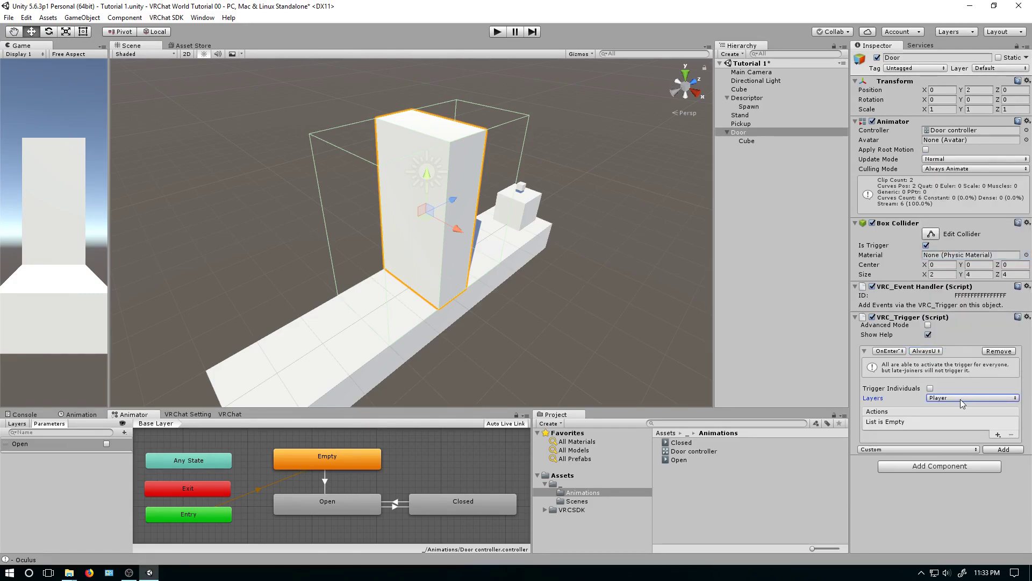
left_click(960, 399)
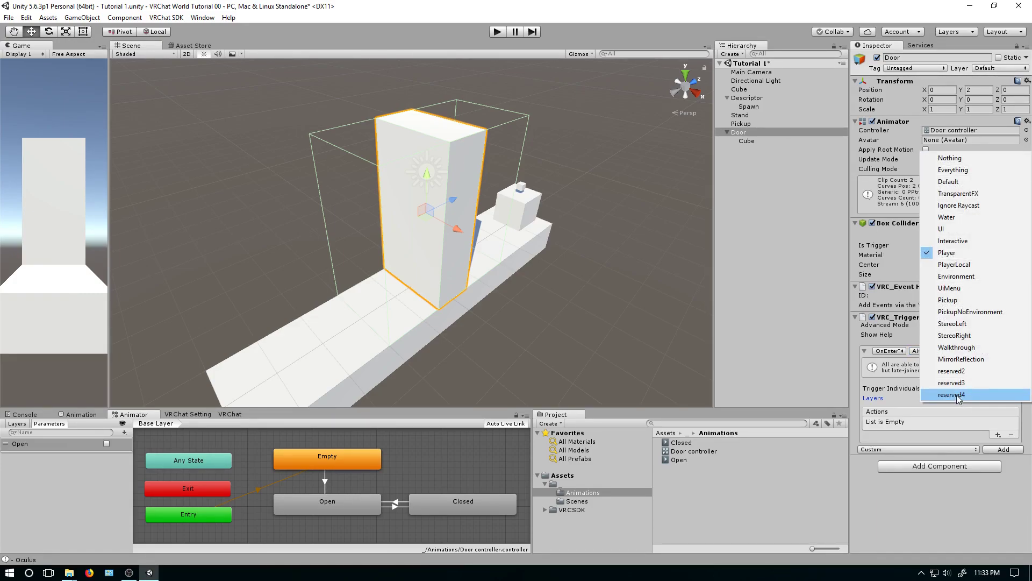
left_click(954, 264)
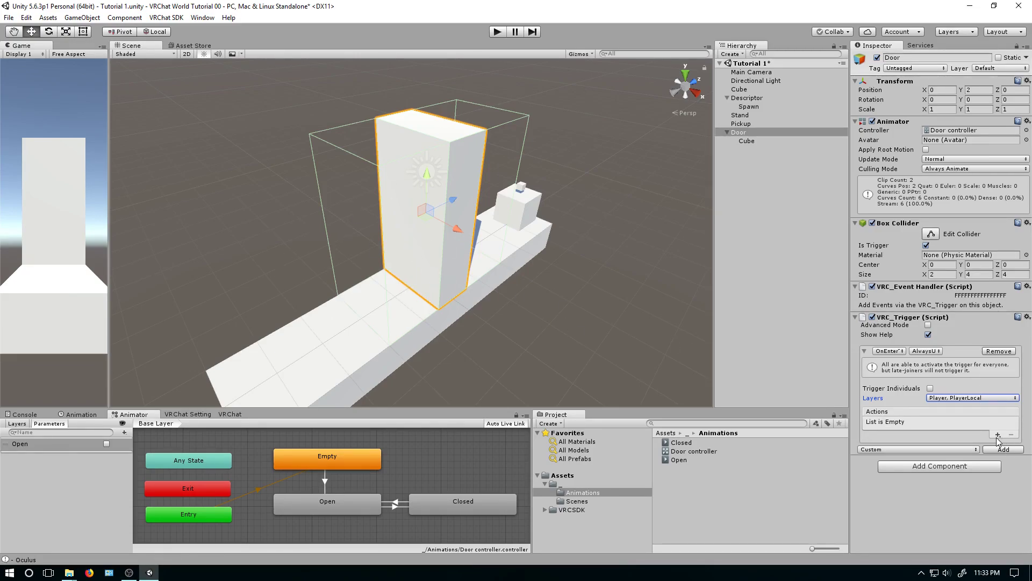
left_click(965, 398)
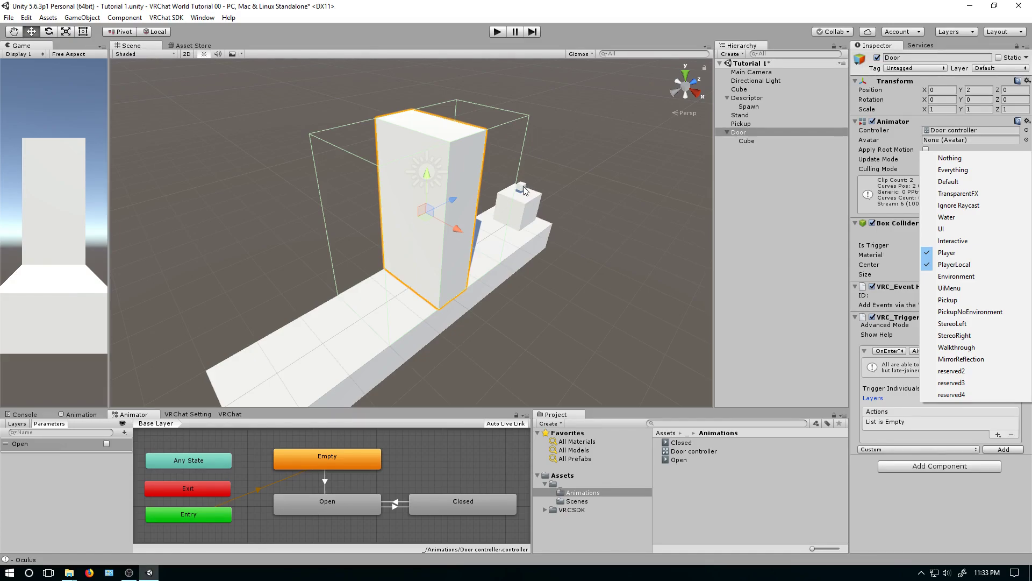
left_click(938, 546)
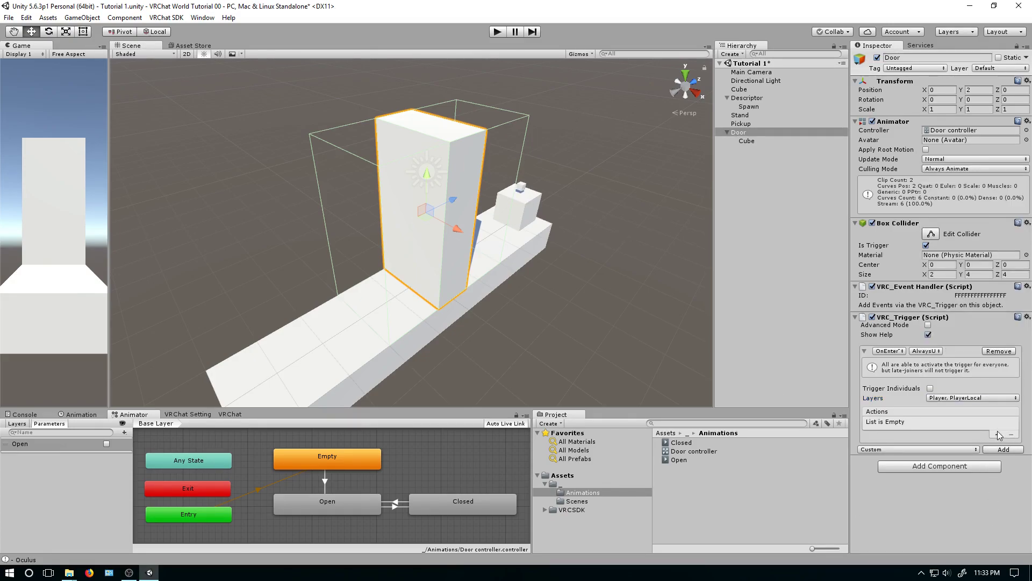
Give the enter trigger an AnimationBool action setting the Door animator's Open to True.
left_click(996, 433)
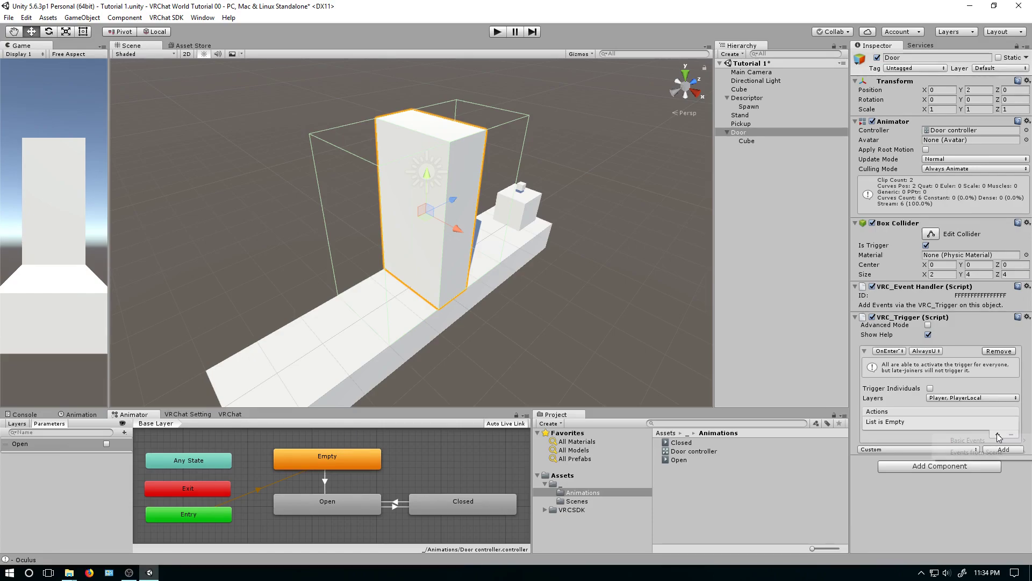
mouse_move(998, 441)
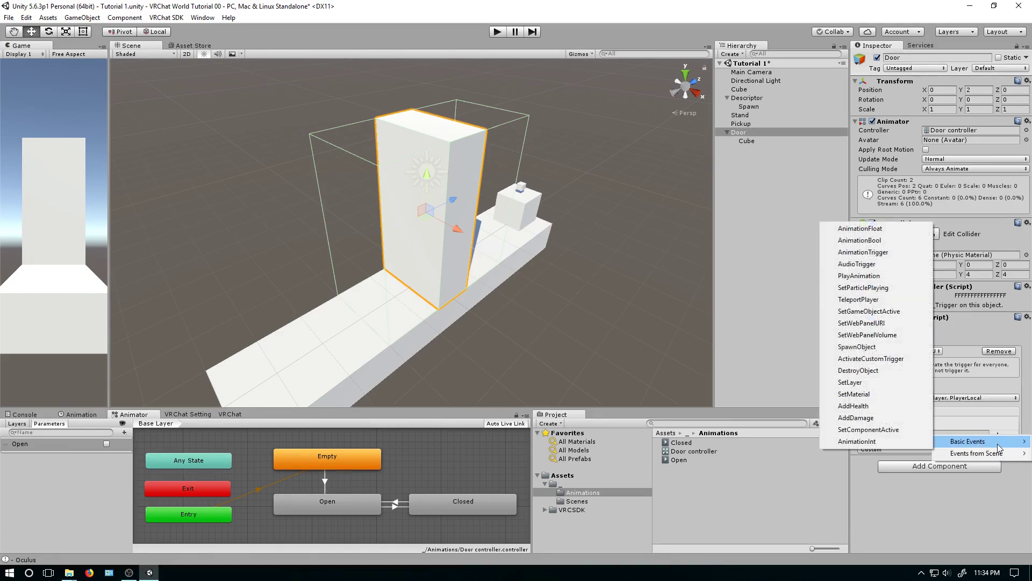
left_click(859, 241)
left_click(889, 423)
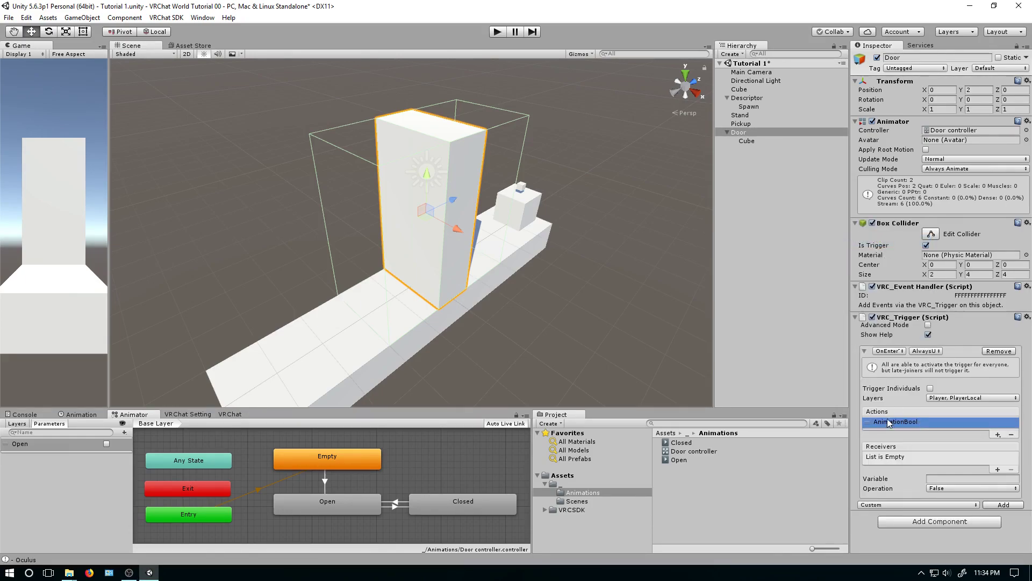
left_click(998, 469)
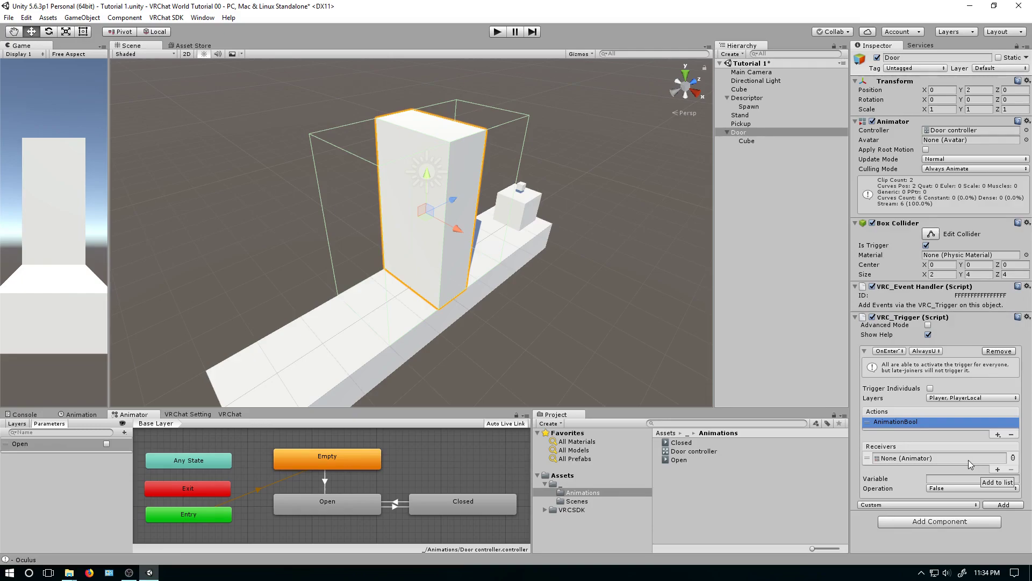
left_click_drag(756, 132, 916, 458)
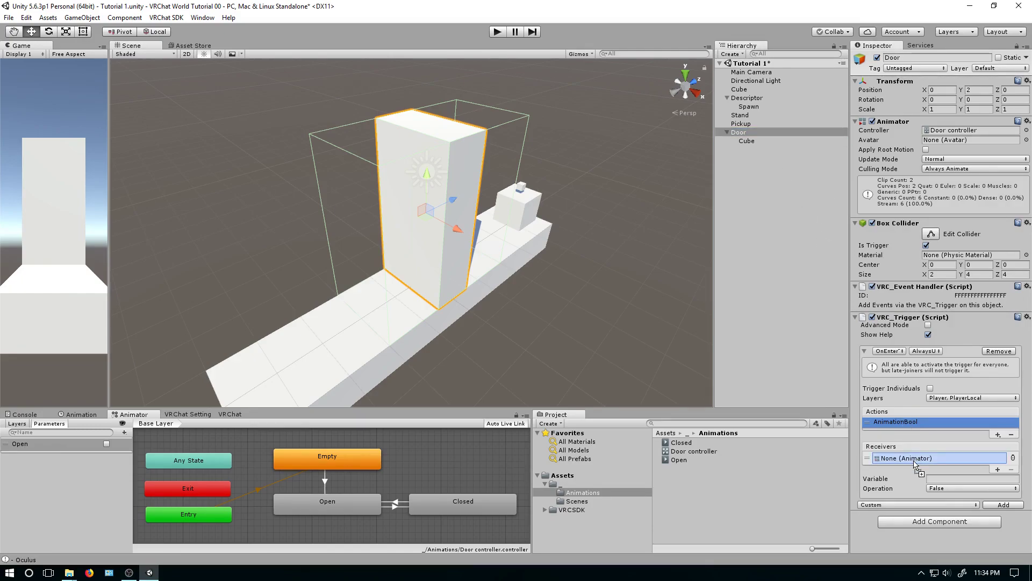
left_click(937, 478)
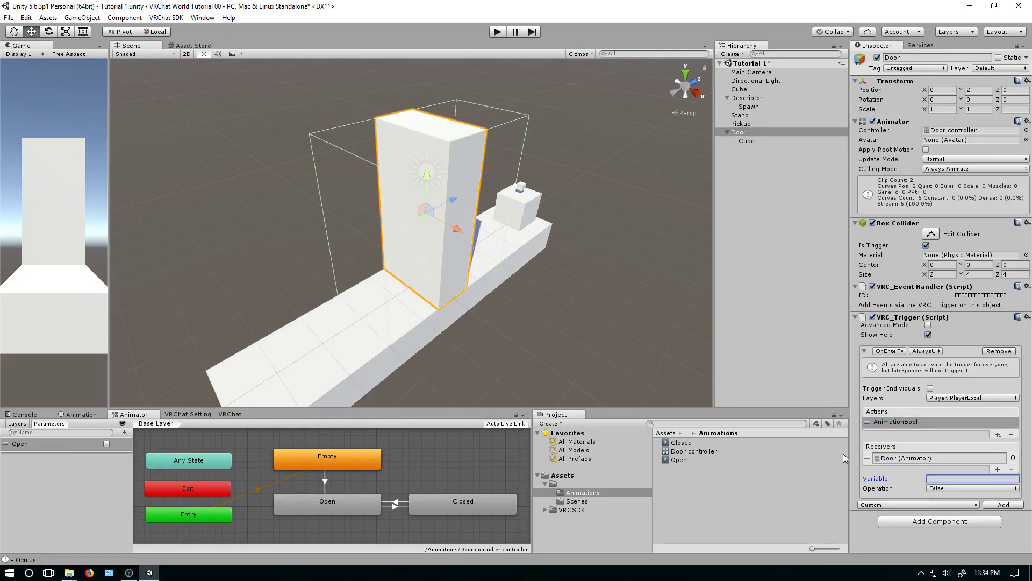
type("Open")
left_click(933, 489)
left_click(952, 511)
Add an OnExitTrigger entry whose AnimationBool Open action is set to False.
left_click(880, 507)
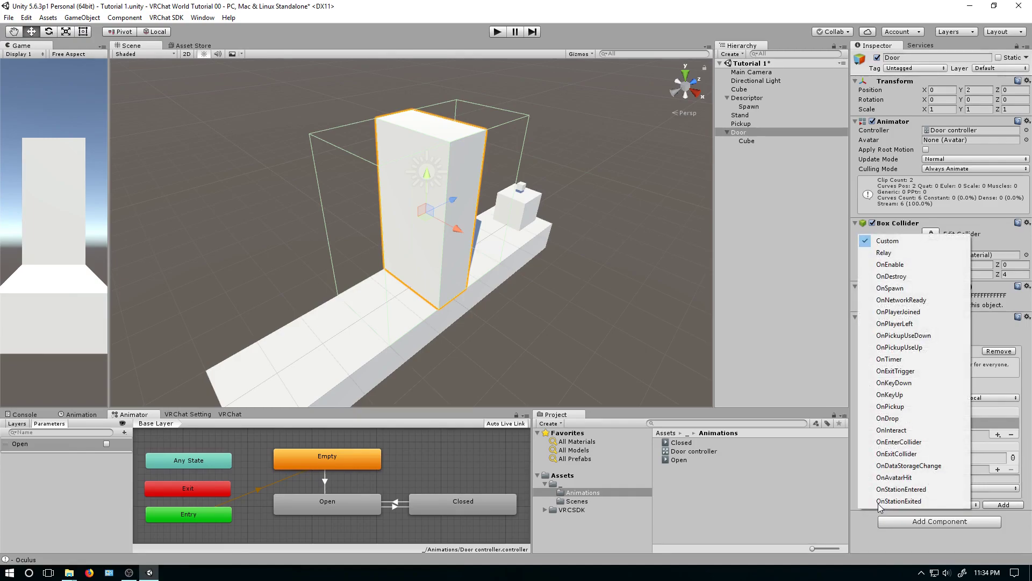
left_click(894, 371)
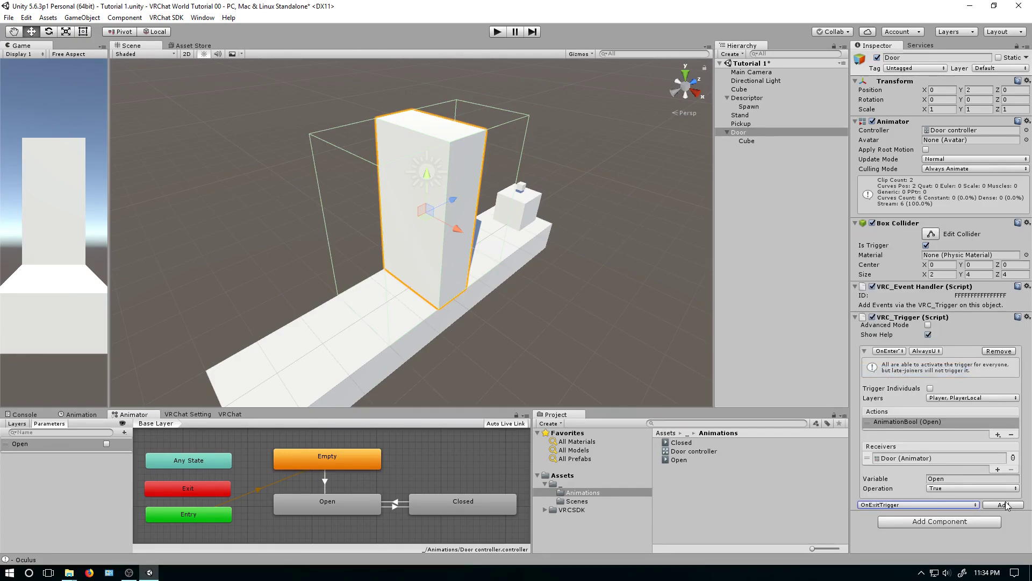
left_click(1004, 505)
scroll(914, 457, "down", 1)
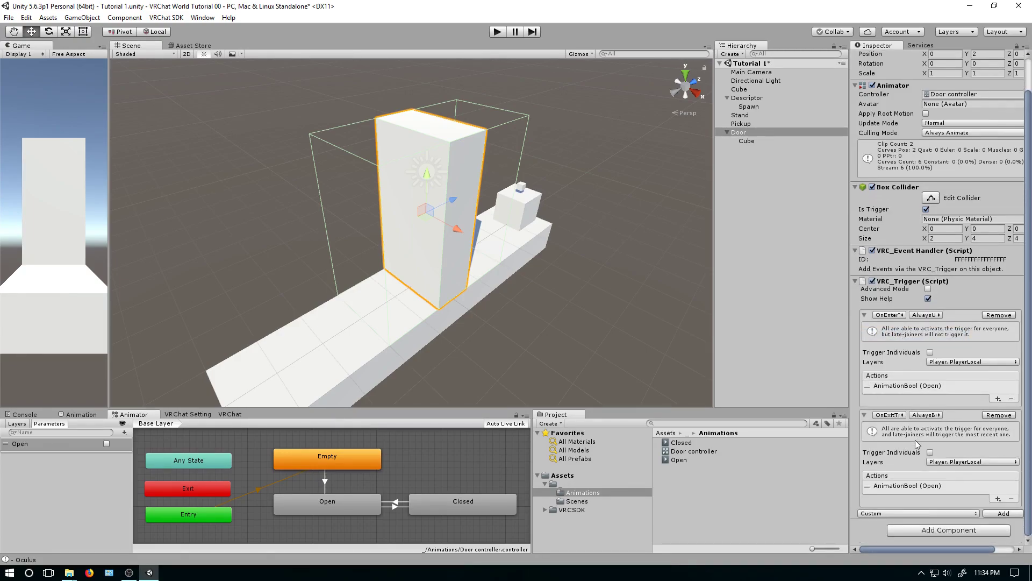
left_click(920, 485)
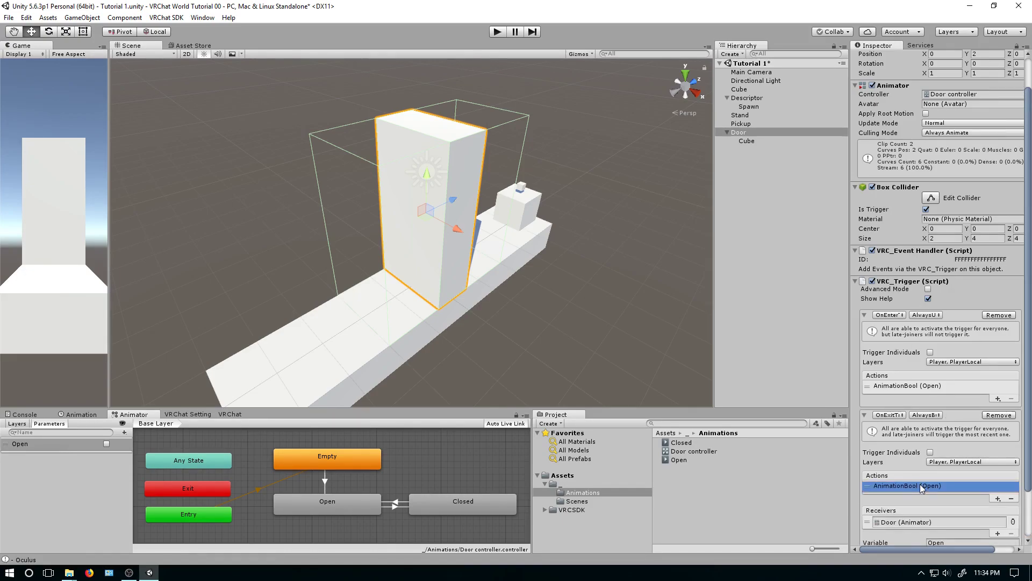
scroll(914, 489, "down", 1)
left_click(950, 495)
left_click(955, 505)
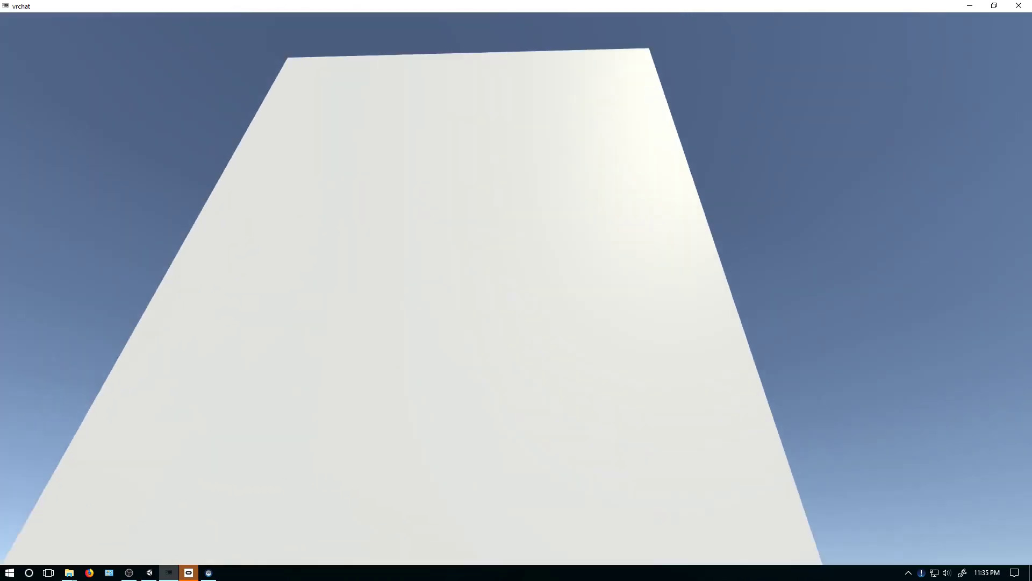
Walk onto the platform in VRChat, around the box and toward the tall door wall.
key("d")
key("d")
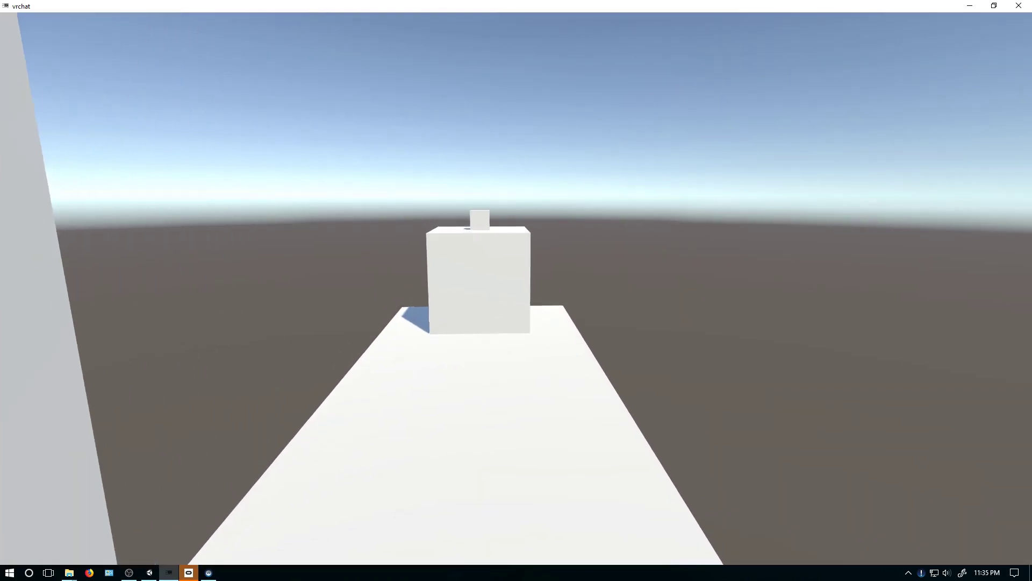
key("w")
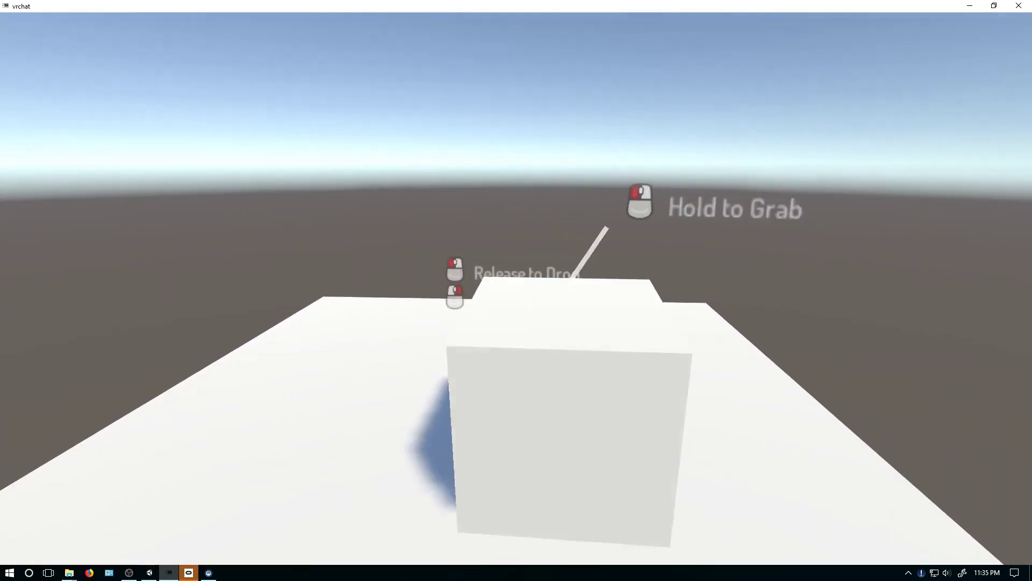
key("a")
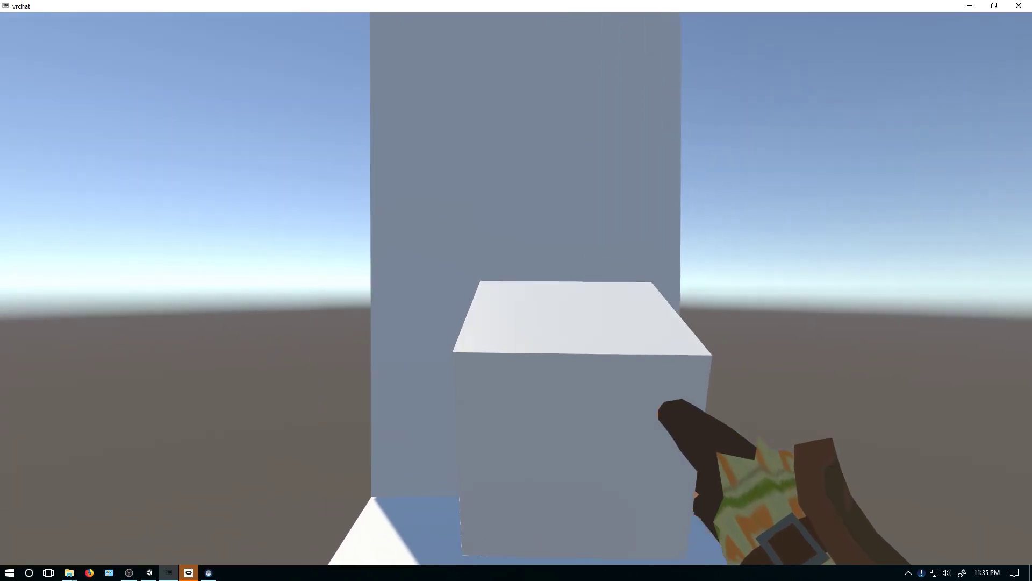
key("a")
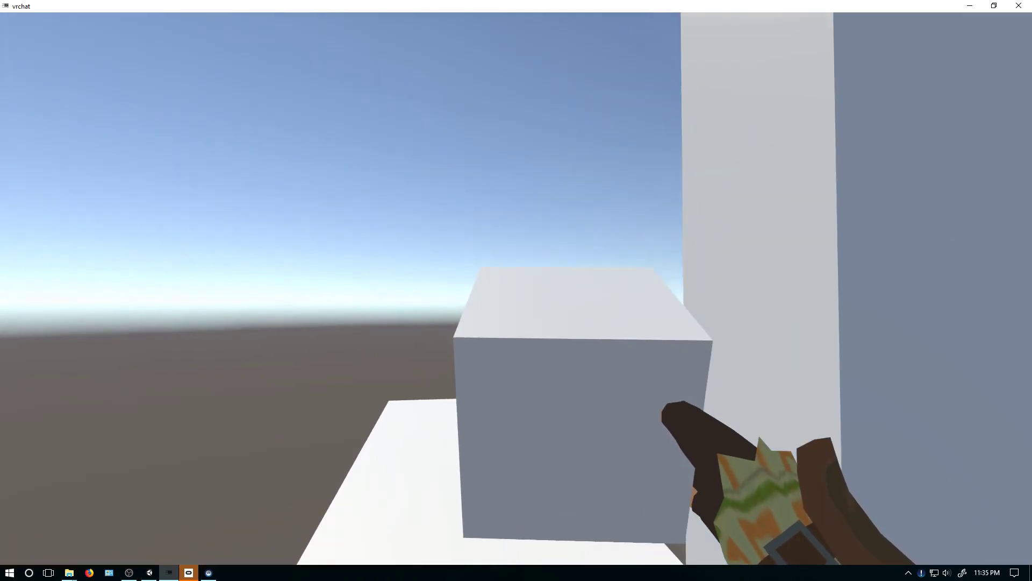
key("a")
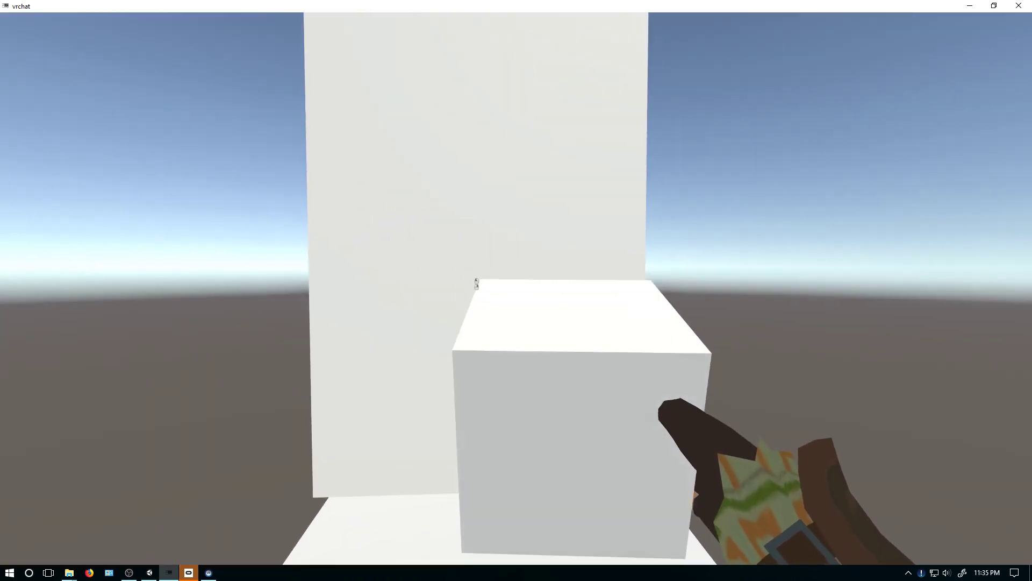
key("w")
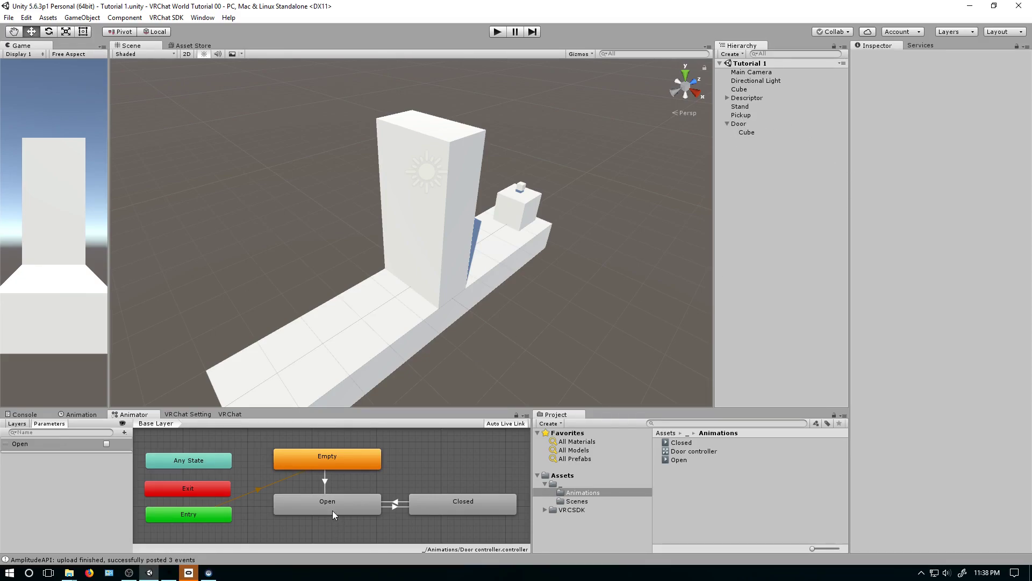
Create an empty child object named Open under Door.
left_click(75, 414)
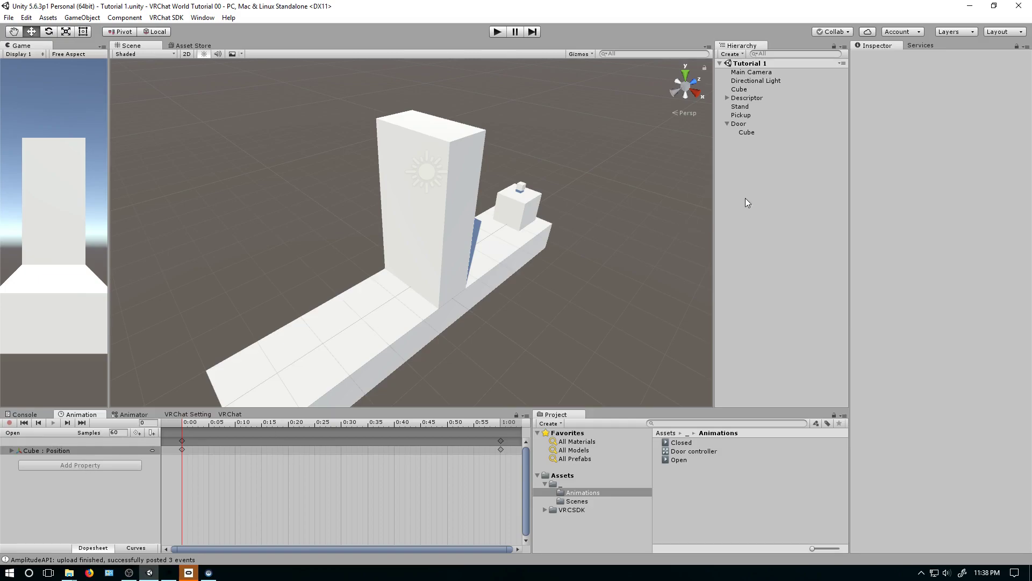
left_click(755, 123)
right_click(754, 124)
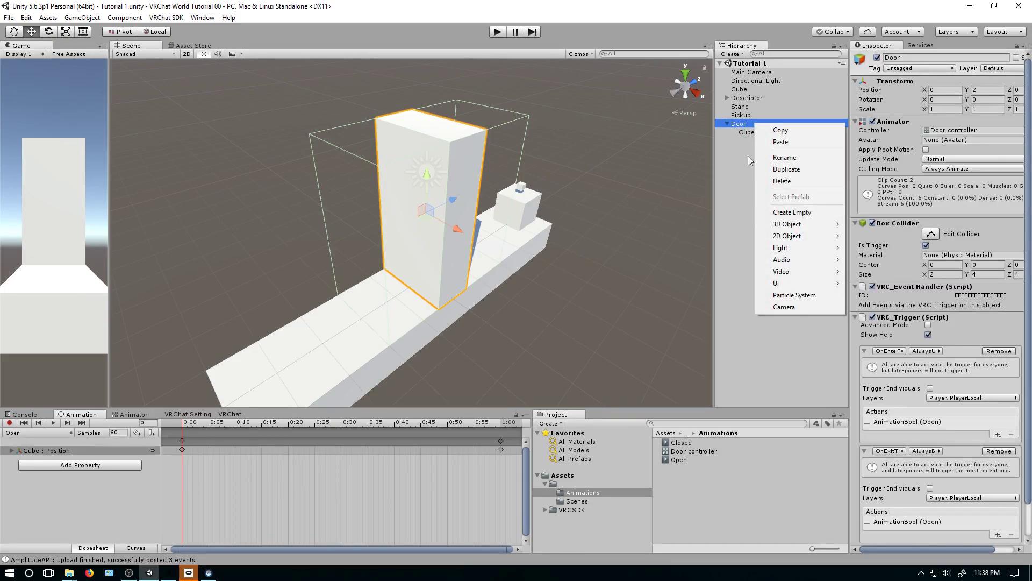
left_click(792, 211)
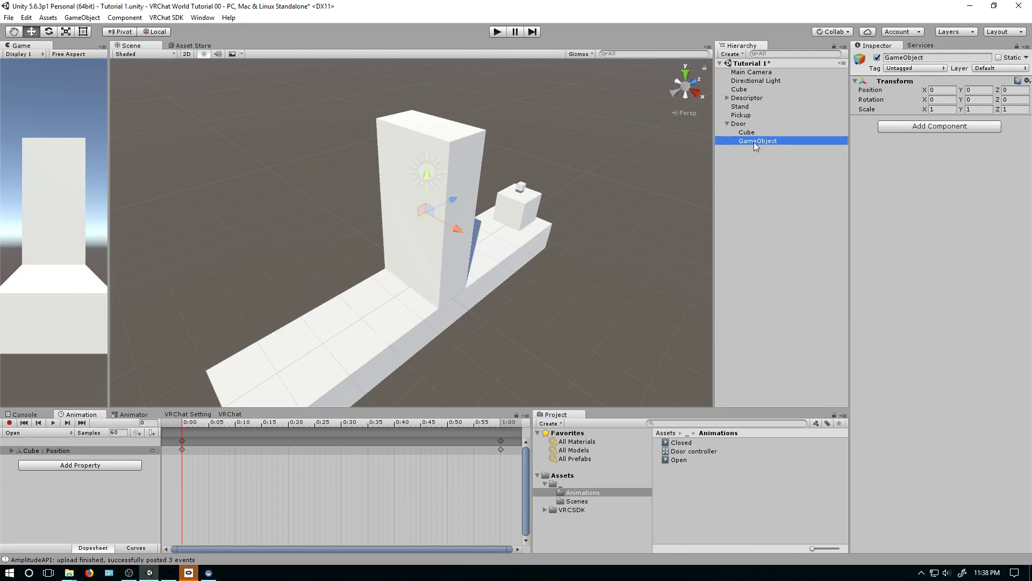
left_click(754, 141)
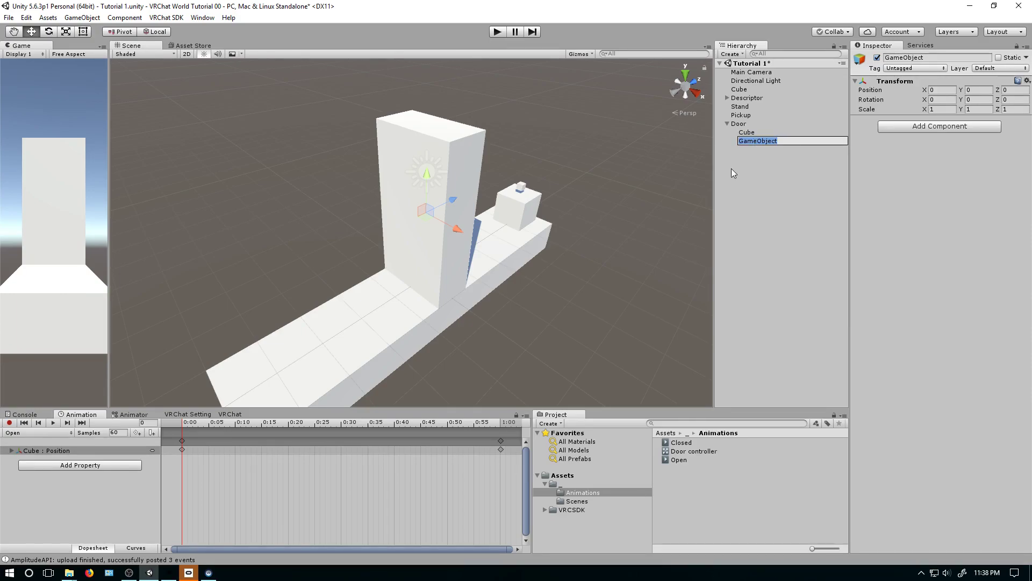
type("Open")
key("Return")
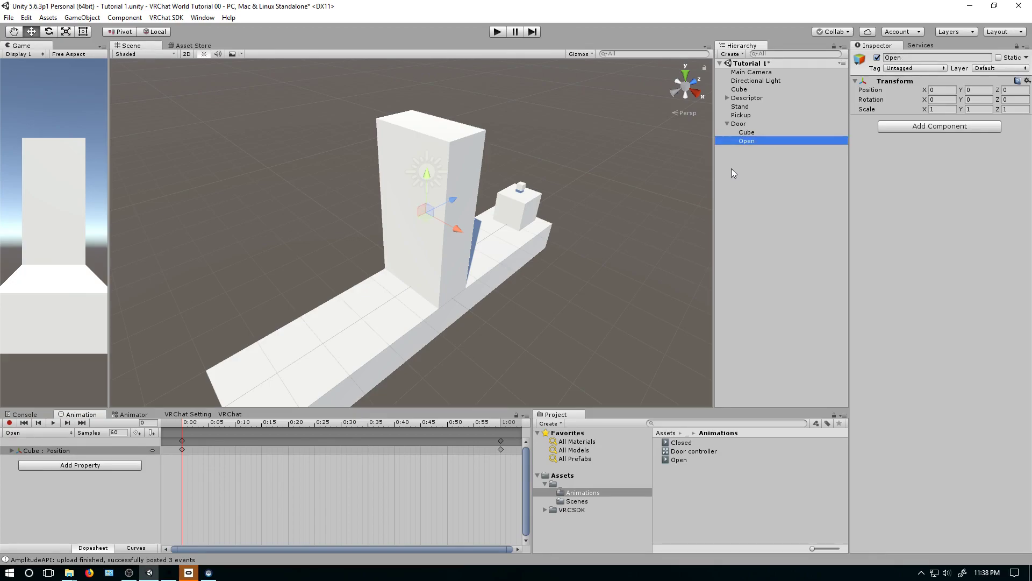
Create a second empty child named Close under Door, then select both children.
right_click(757, 124)
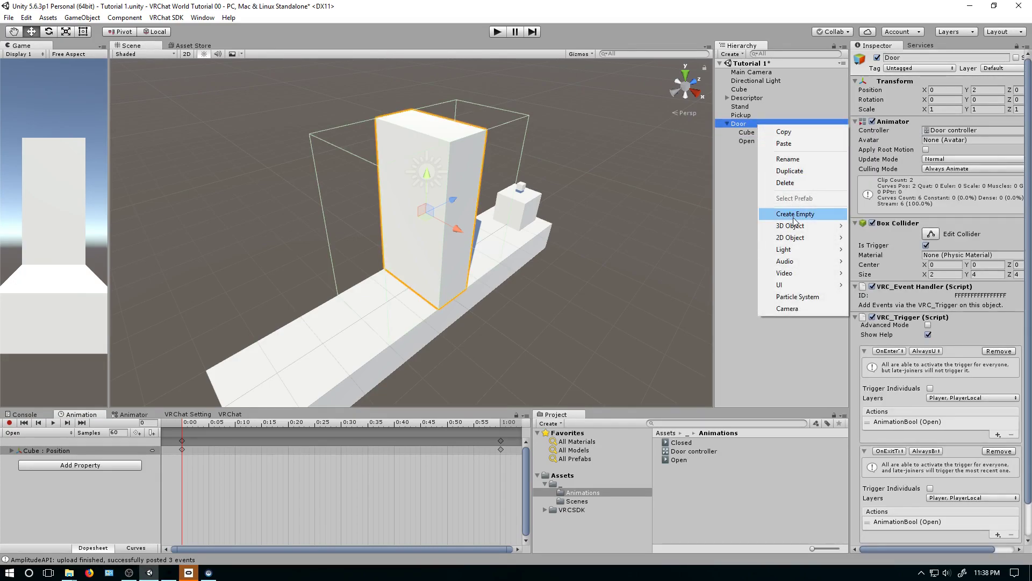
left_click(793, 214)
type("C")
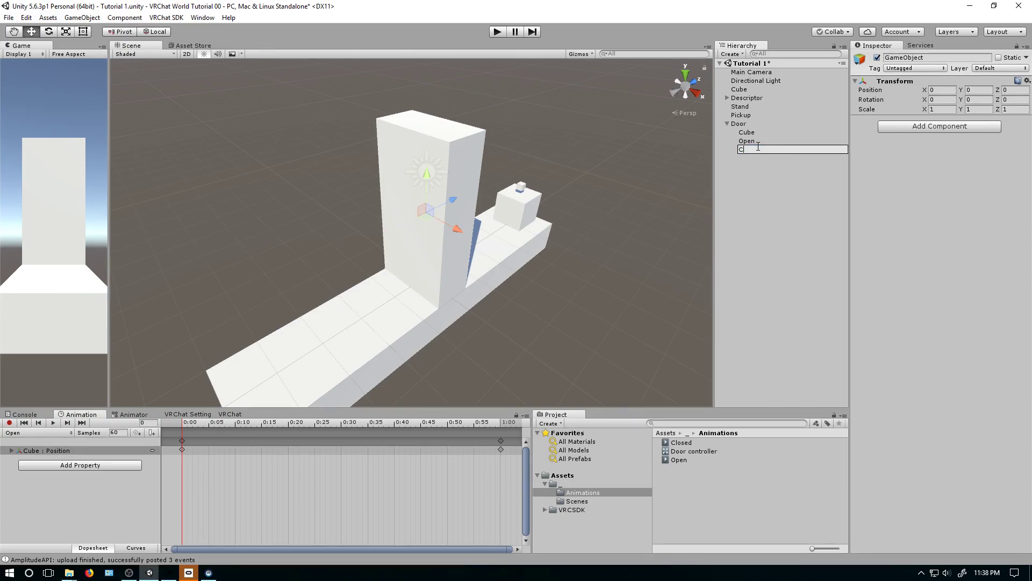
type("lose")
key("Return")
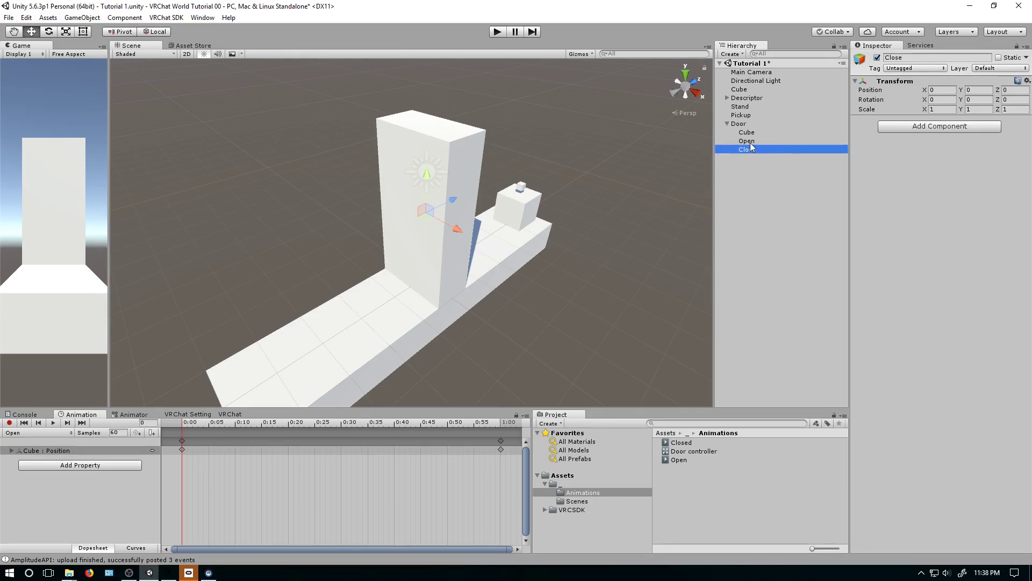
left_click(753, 141, "ctrl")
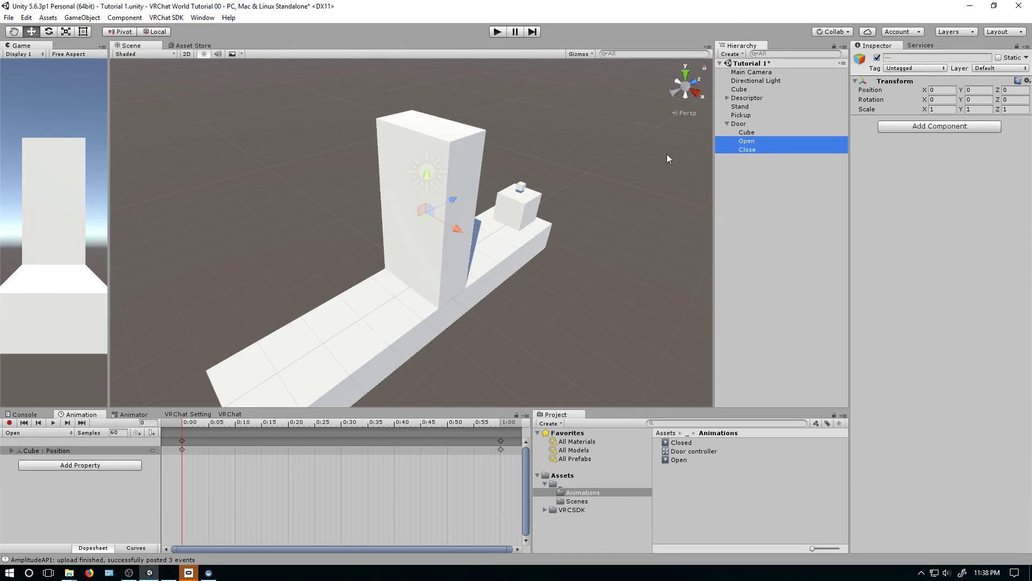
Deactivate the Open and Close child objects, then select Open alone.
left_click(876, 58)
left_click(811, 172)
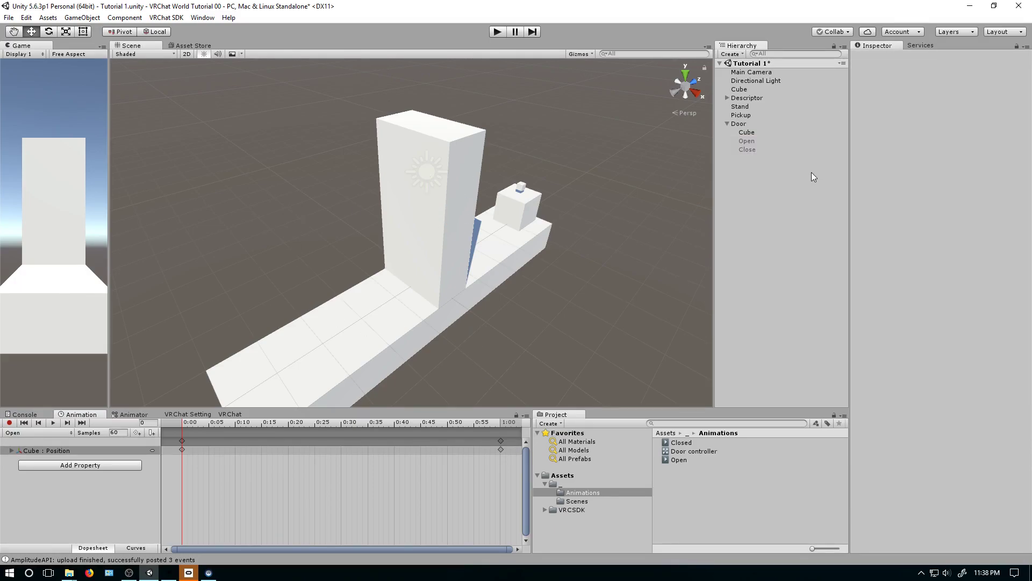
left_click(767, 144)
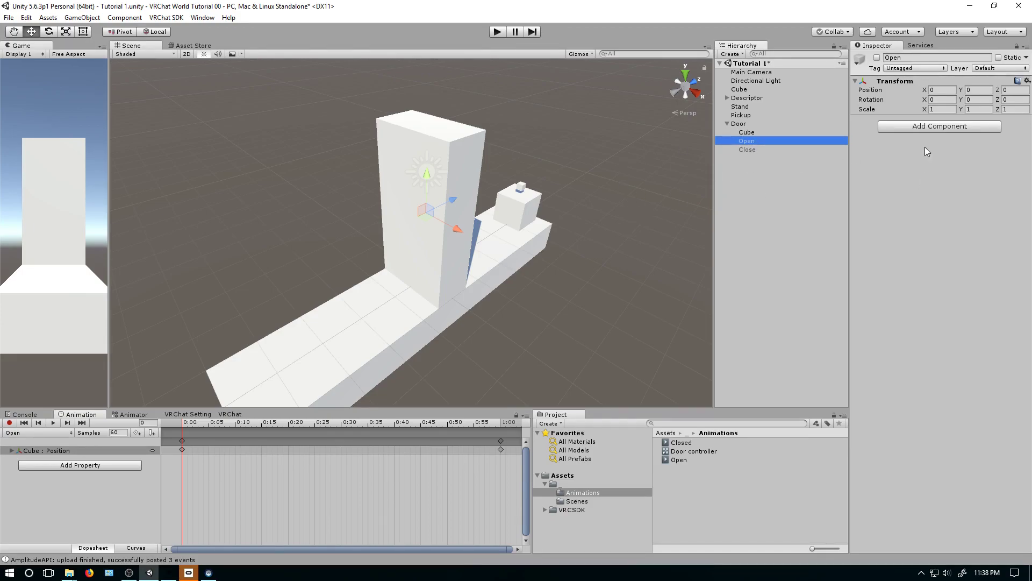
Give Open a VRC_Trigger with an OnEnable entry broadcast AlwaysUnbuffered.
left_click(934, 128)
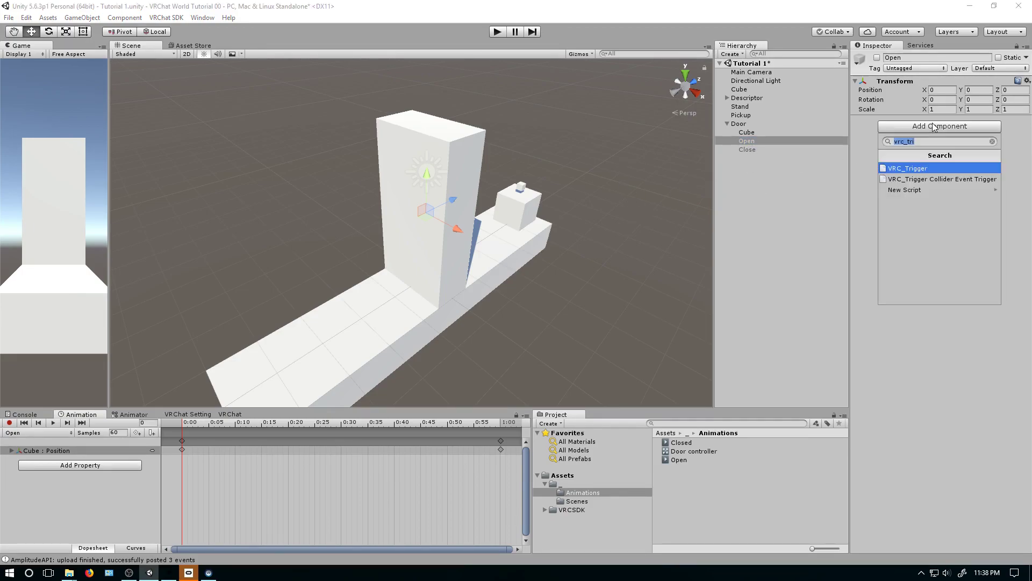
left_click(924, 173)
left_click(946, 182)
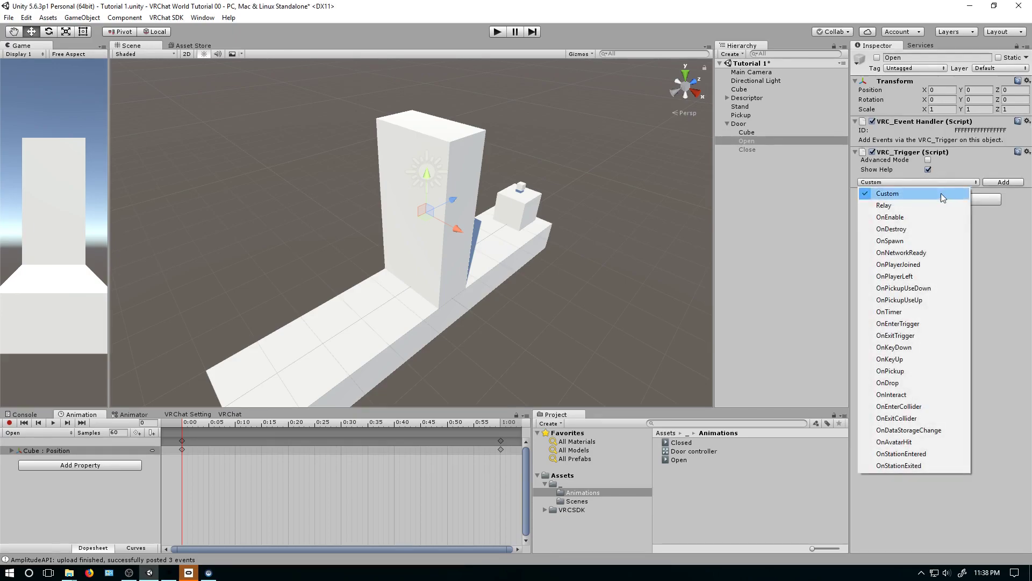
left_click(920, 220)
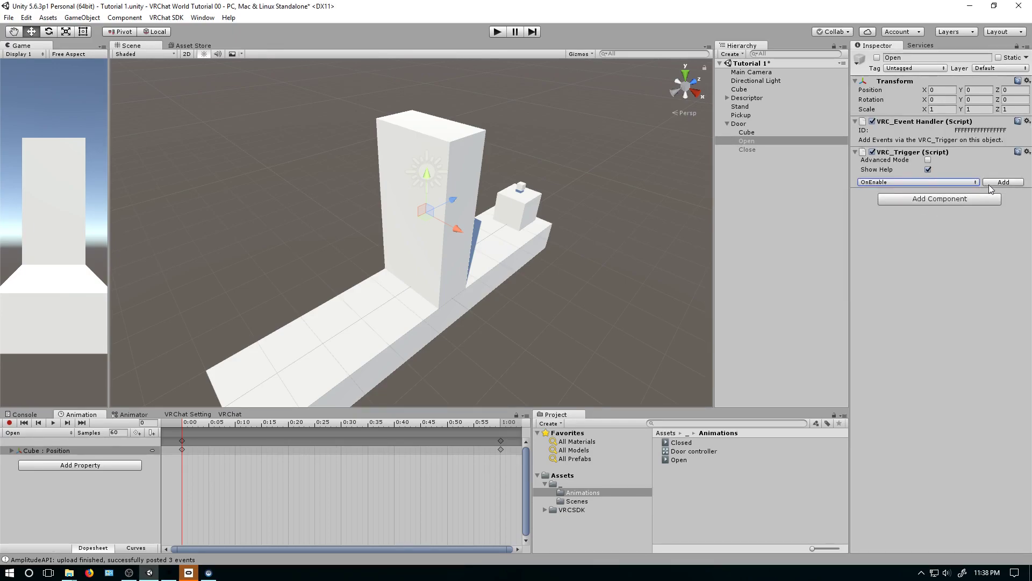
left_click(988, 184)
left_click(925, 186)
left_click(921, 214)
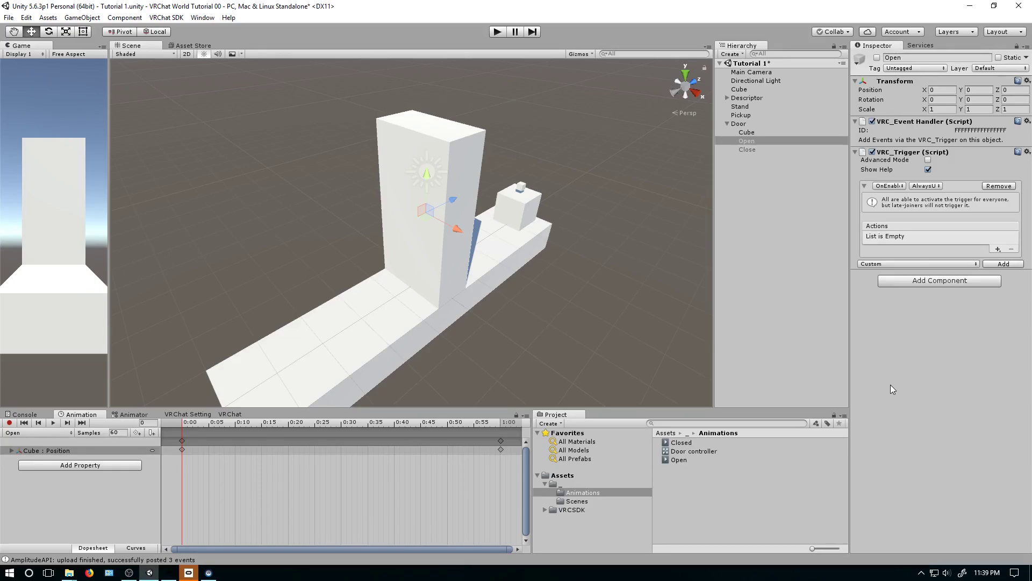
Create a Sphere under Open and move it out to the scene's top level.
right_click(737, 186)
mouse_move(777, 287)
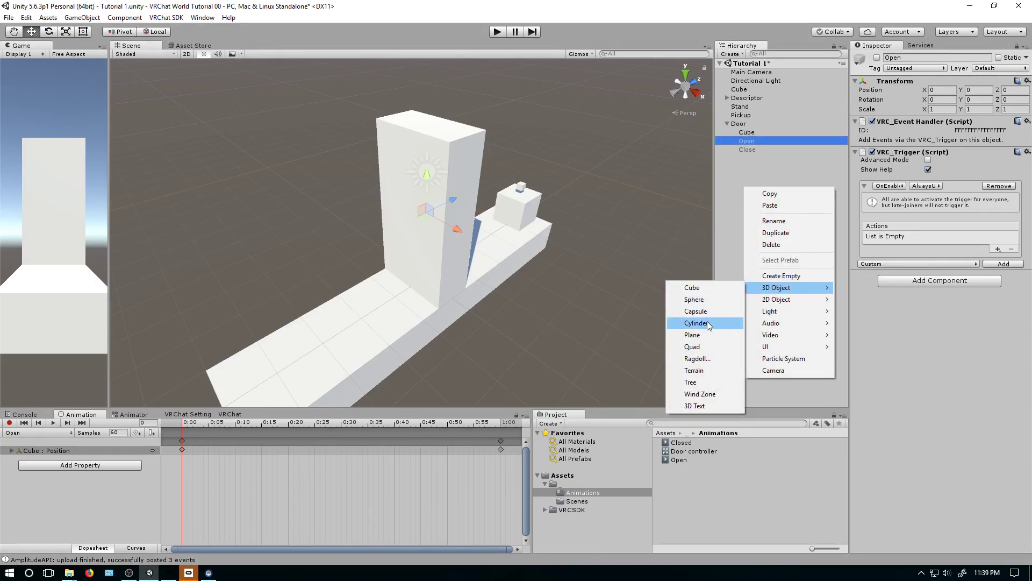
left_click(708, 301)
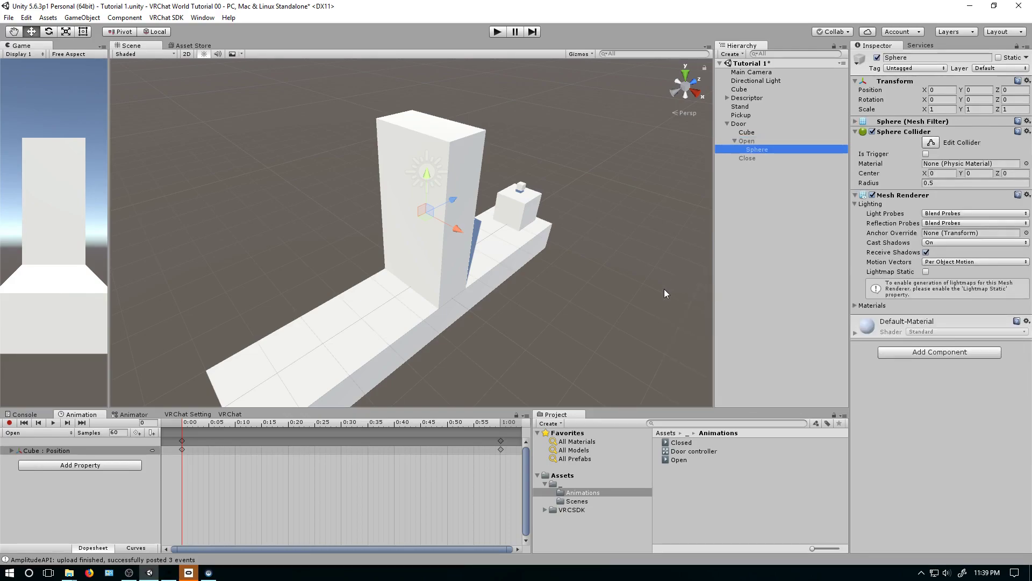
left_click_drag(761, 150, 753, 124)
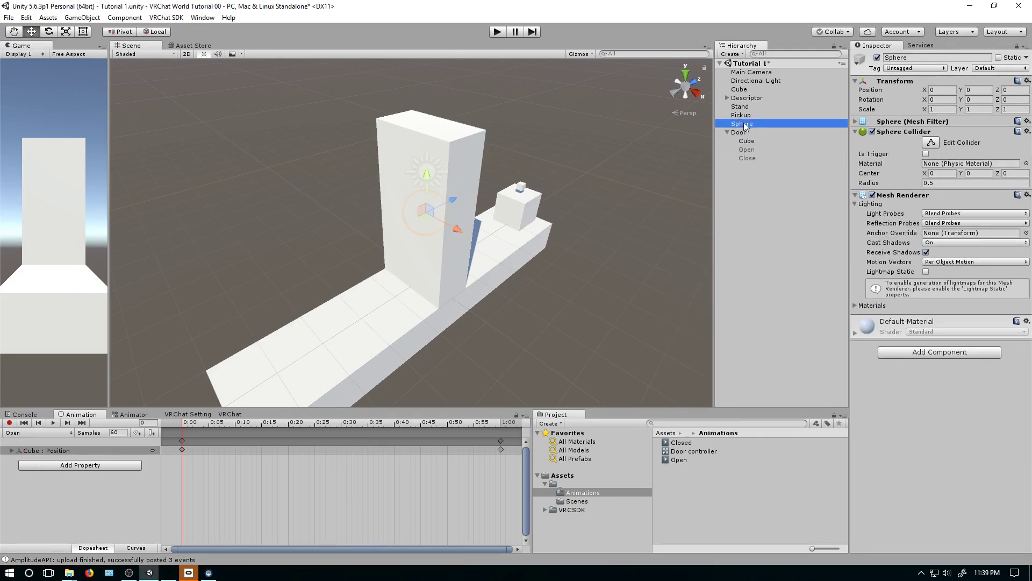
Deactivate the Sphere at X 1.757, Y 2, Z 0.016 beside the door, then reselect Open.
left_click_drag(484, 225, 428, 286, "alt")
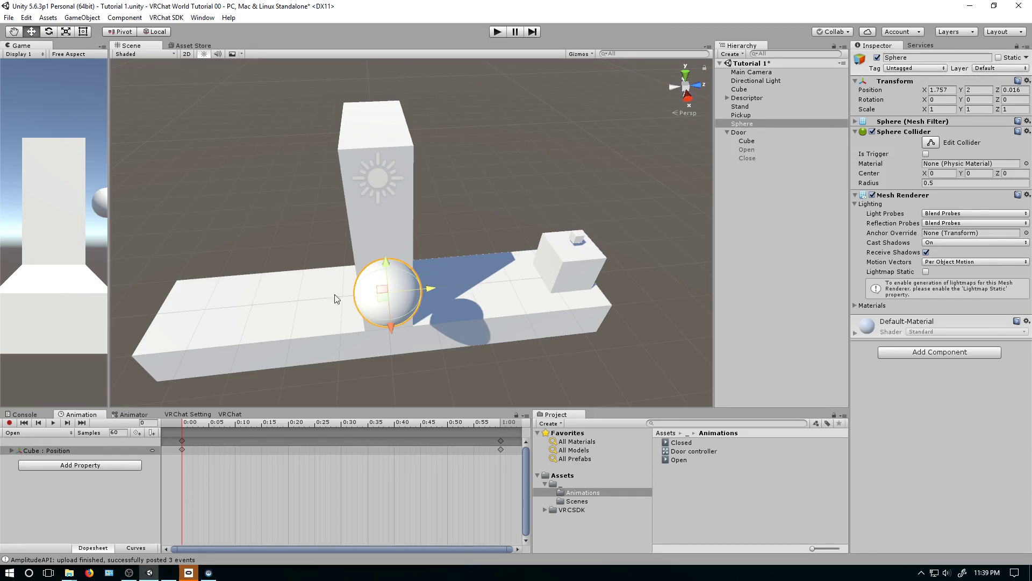
left_click(877, 58)
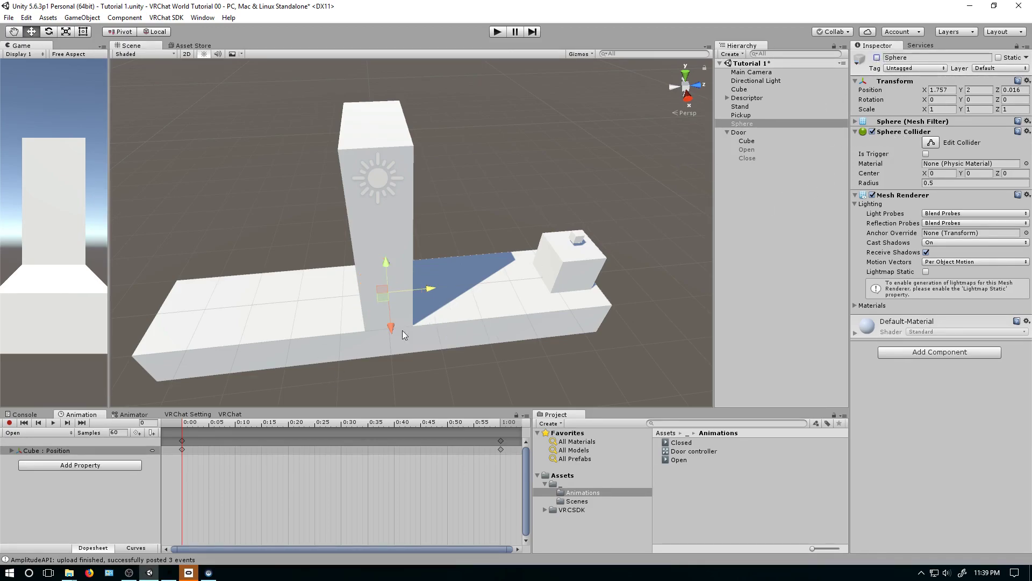
left_click(767, 149)
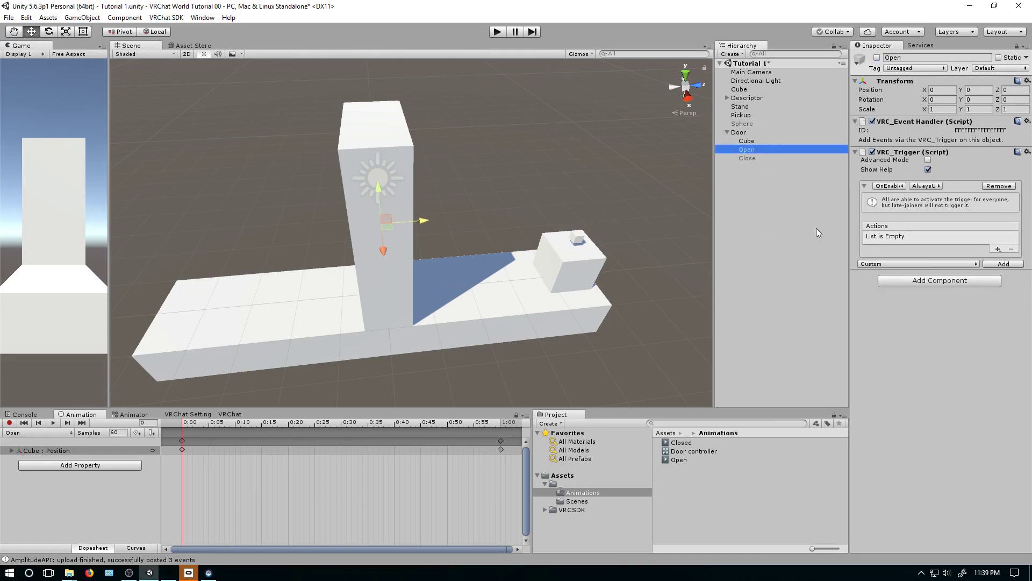
Add a SetGameObjectActive action to Open's OnEnable trigger.
left_click(919, 242)
left_click(749, 150)
left_click(962, 249)
left_click(997, 249)
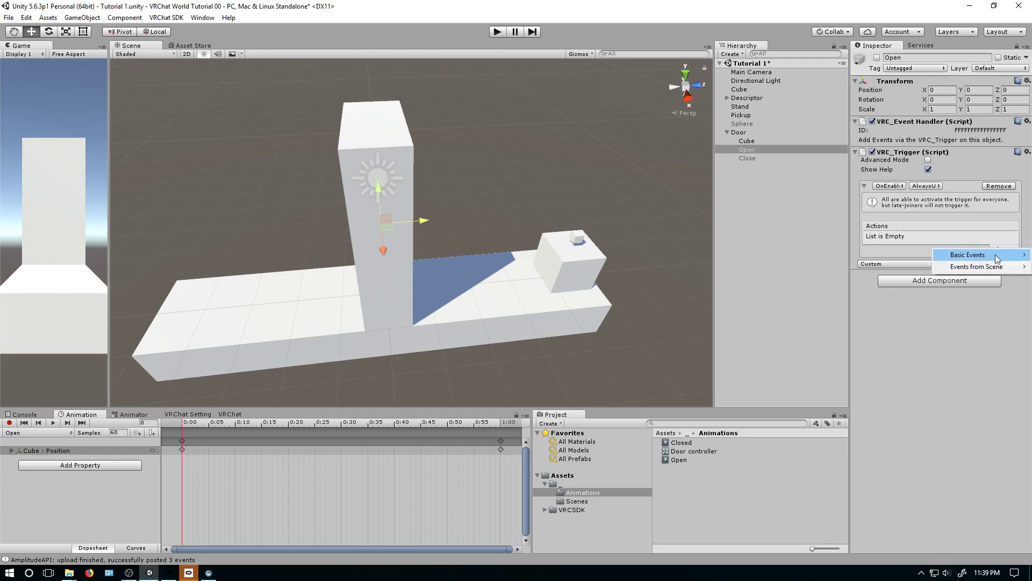
mouse_move(996, 255)
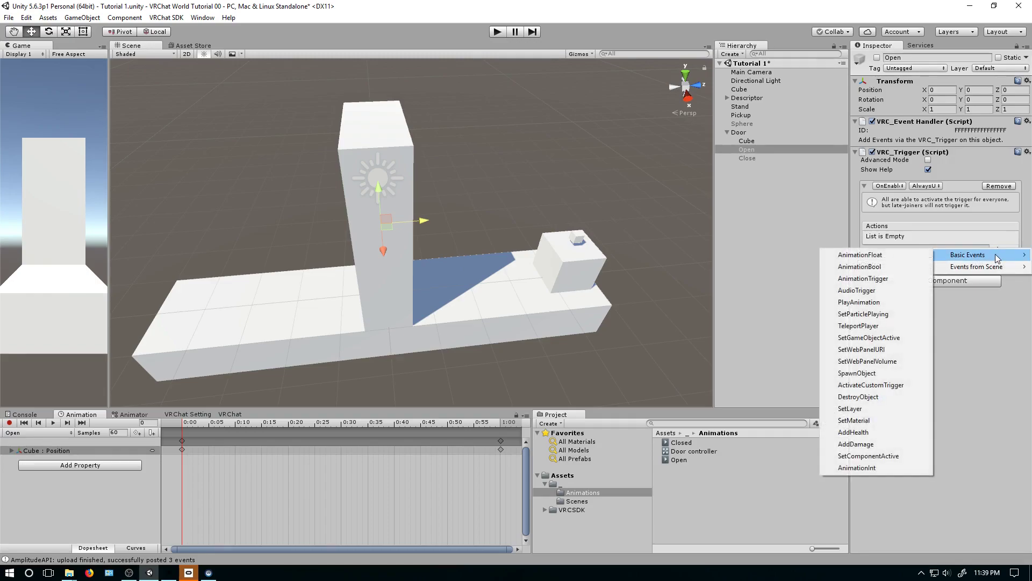
left_click(860, 337)
Add the Sphere as the action's receiver with operation True.
left_click(887, 237)
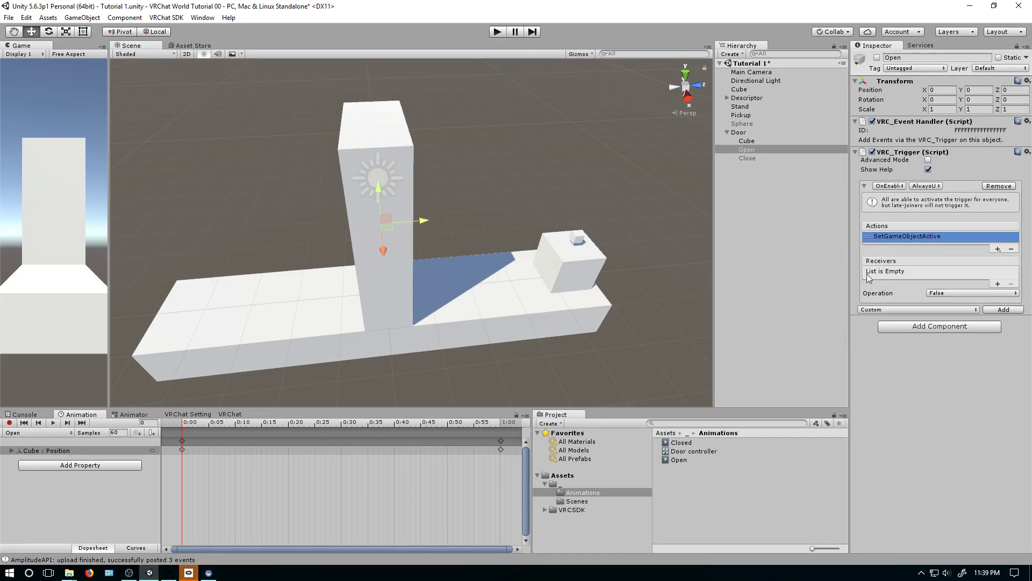
left_click(997, 284)
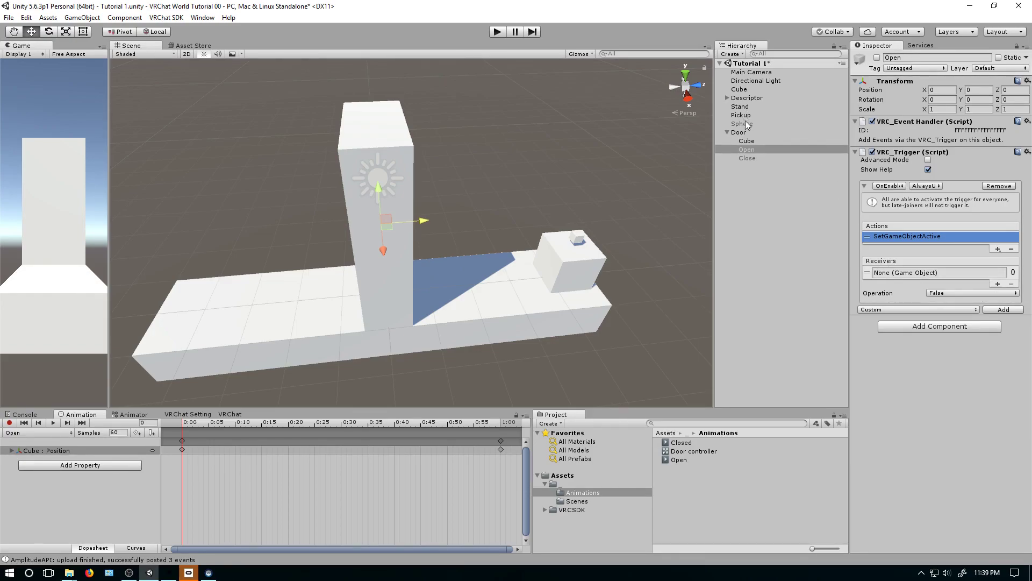
left_click_drag(745, 124, 911, 276)
left_click(972, 292)
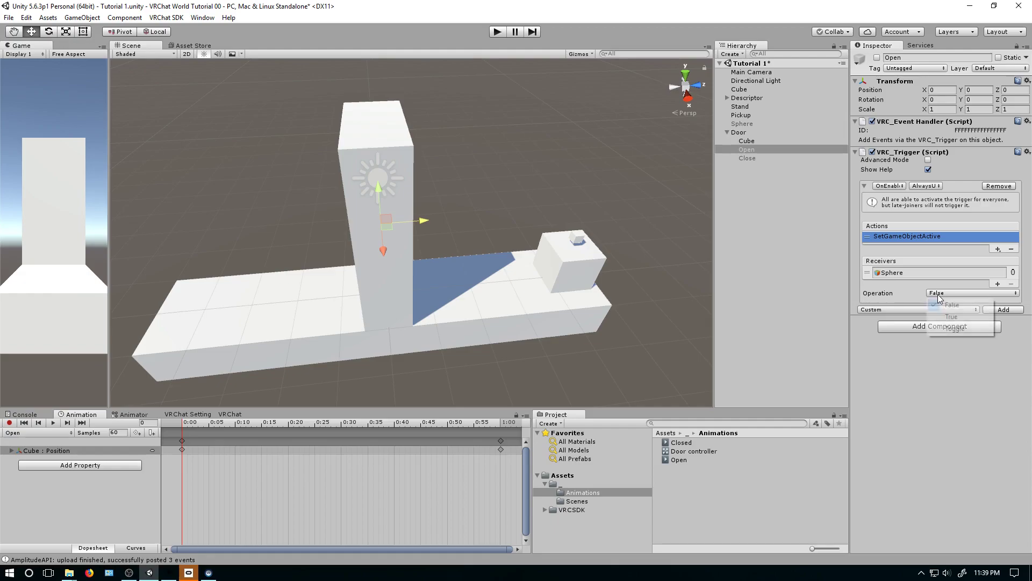
left_click(951, 317)
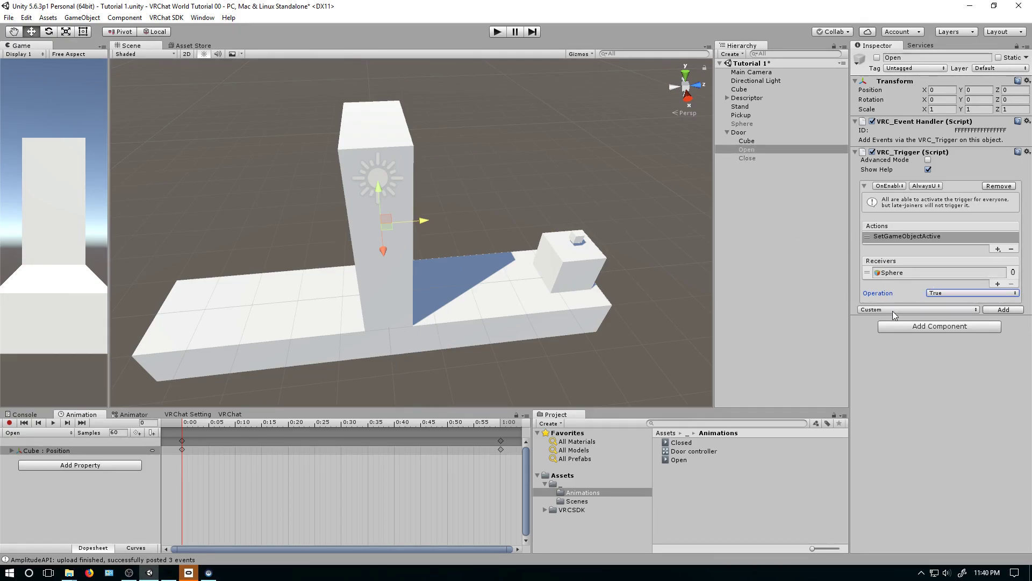
Copy Open's VRC_Trigger component and paste it as a new component onto Close.
right_click(954, 166)
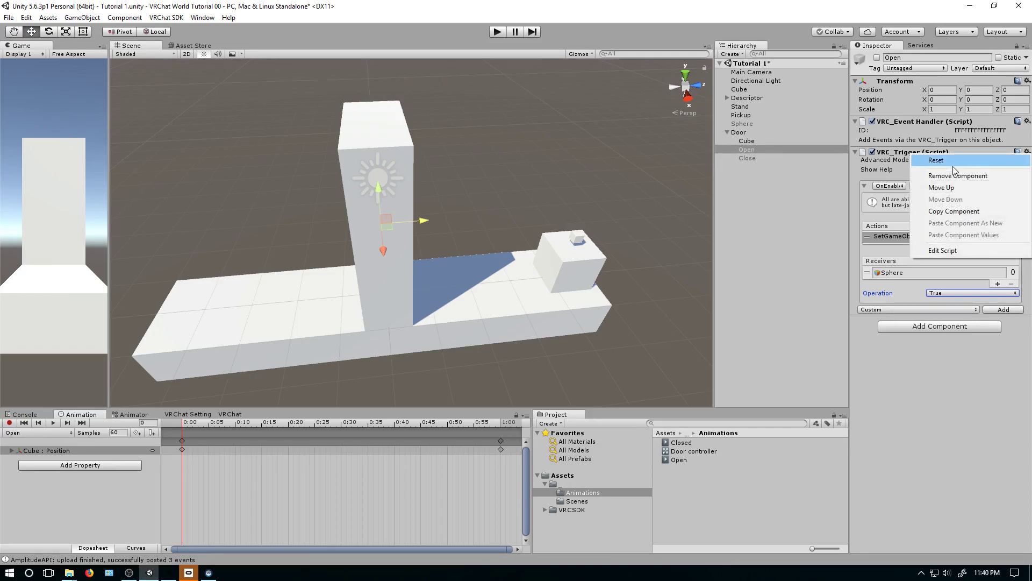
left_click(956, 211)
left_click(764, 158)
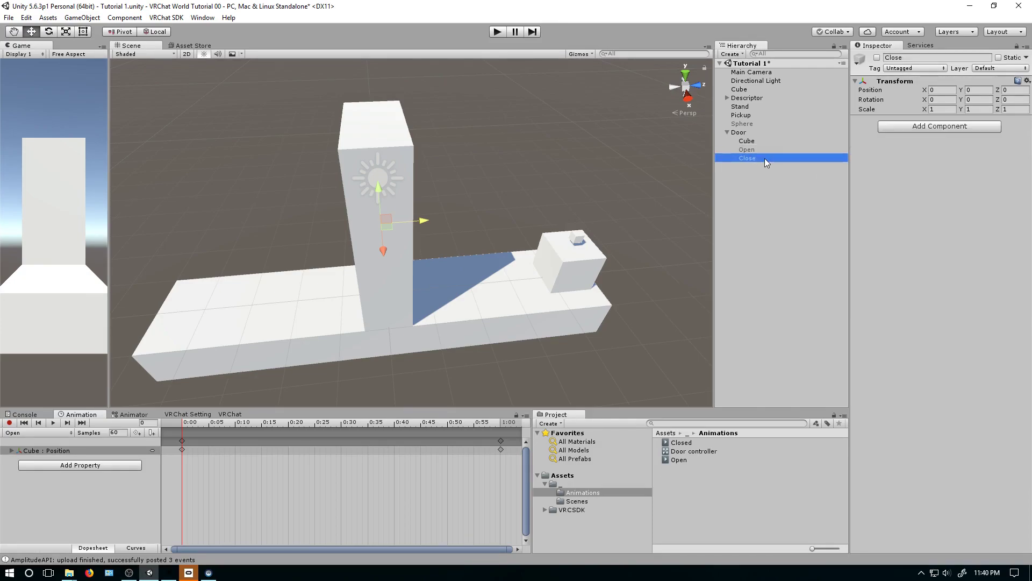
right_click(898, 82)
left_click(949, 139)
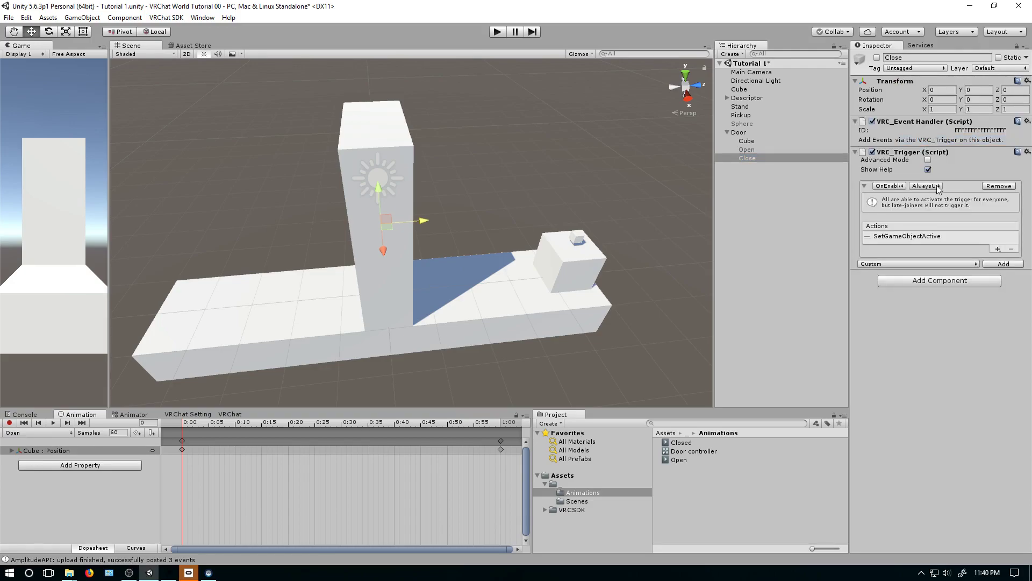
Set Close's SetGameObjectActive operation on the Sphere to False, keeping the OnEnable event.
left_click(919, 238)
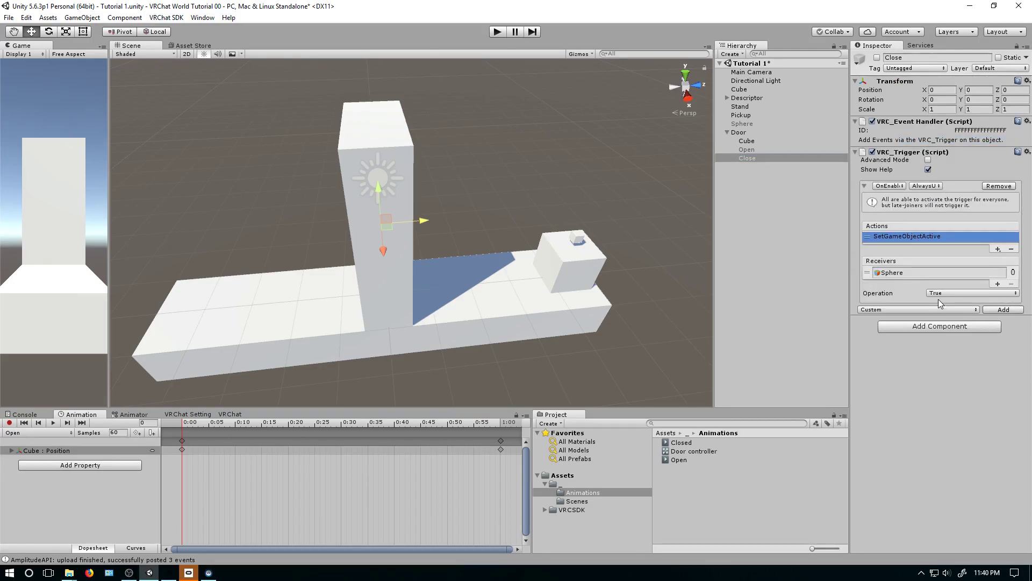
left_click(939, 294)
left_click(946, 308)
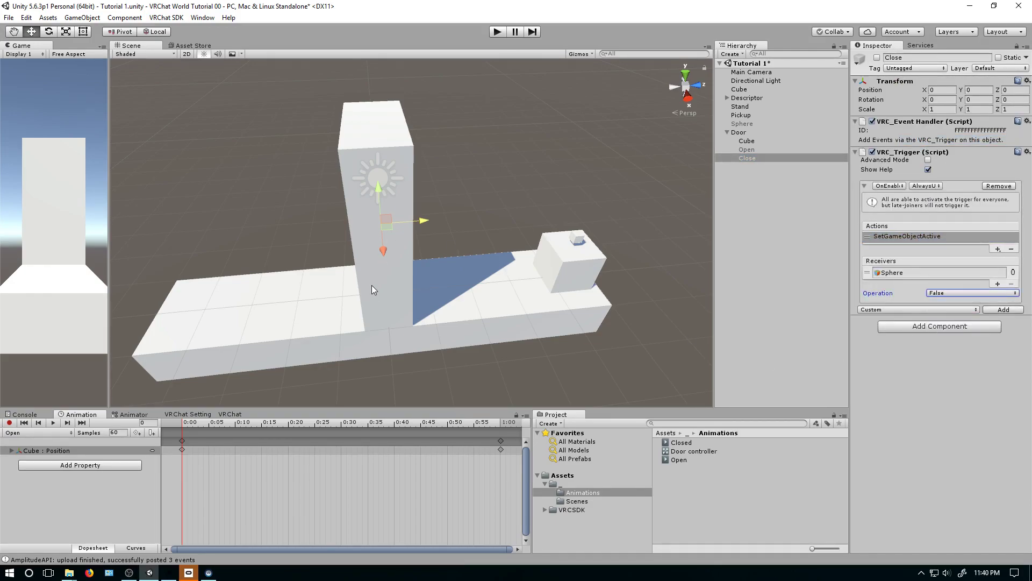
left_click(933, 367)
left_click(896, 186)
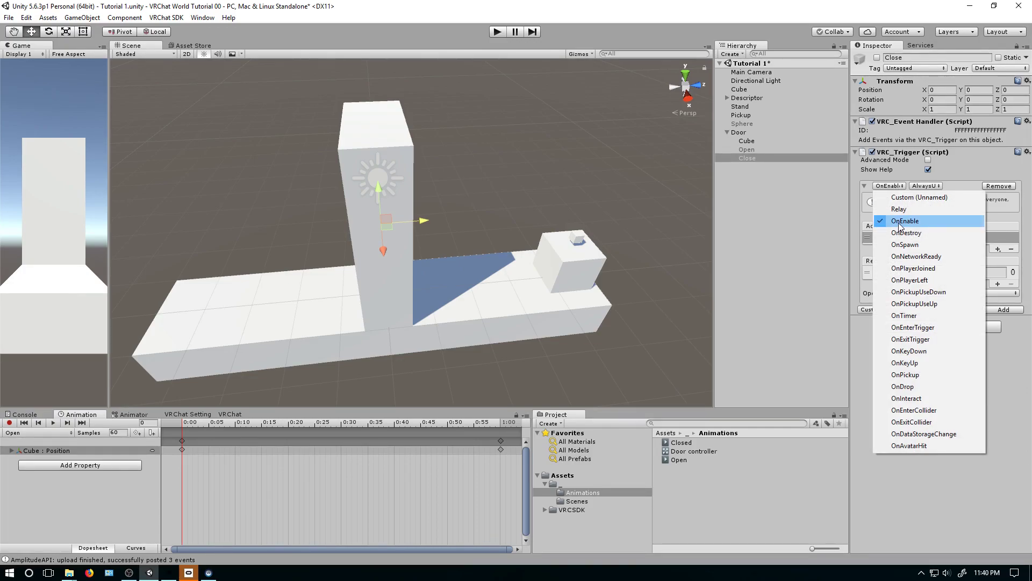
left_click(1008, 353)
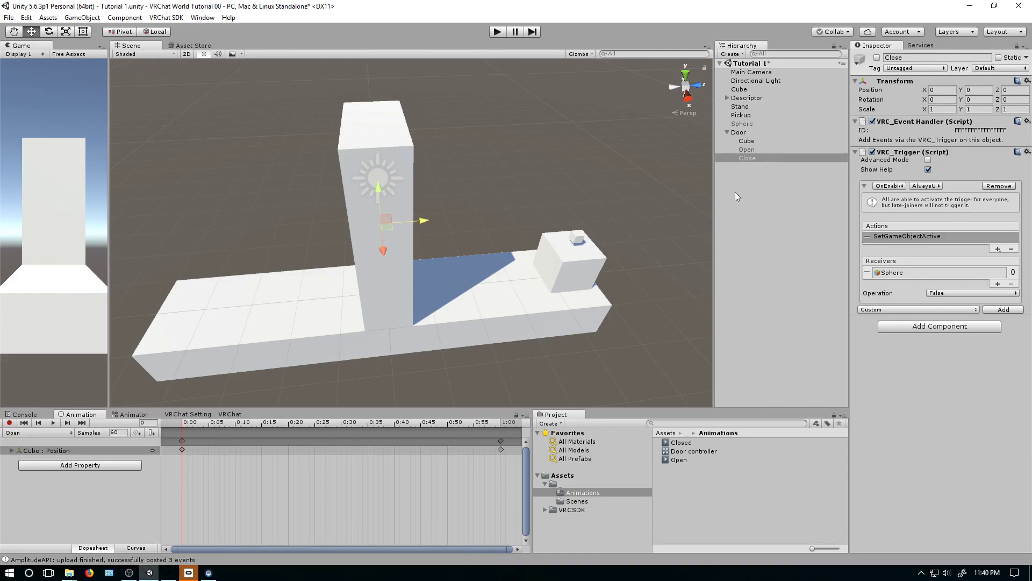
Keyframe Open's Is Active property as active at 0:00 and 1:00 in the Open clip.
left_click(740, 132)
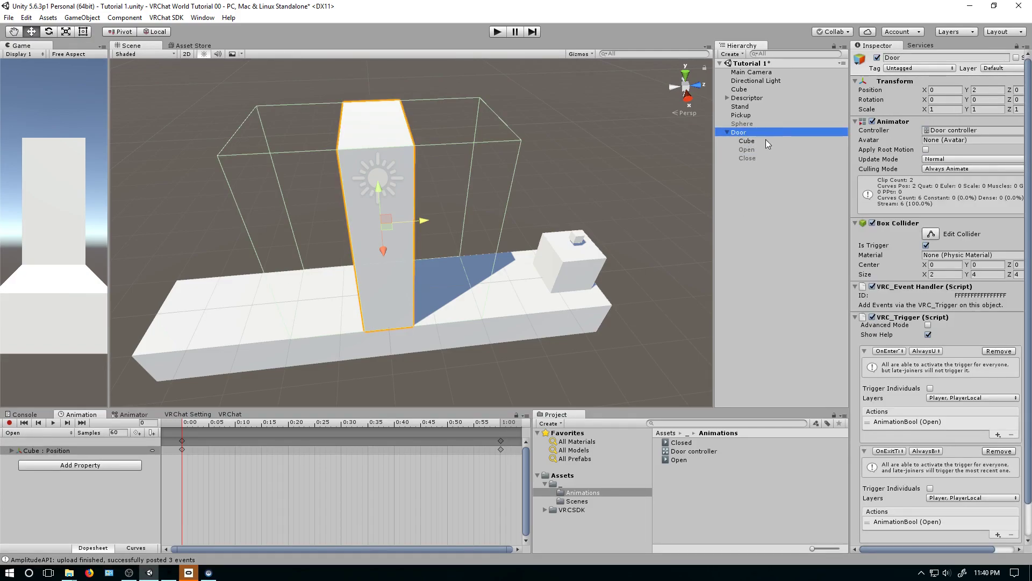
left_click(48, 431)
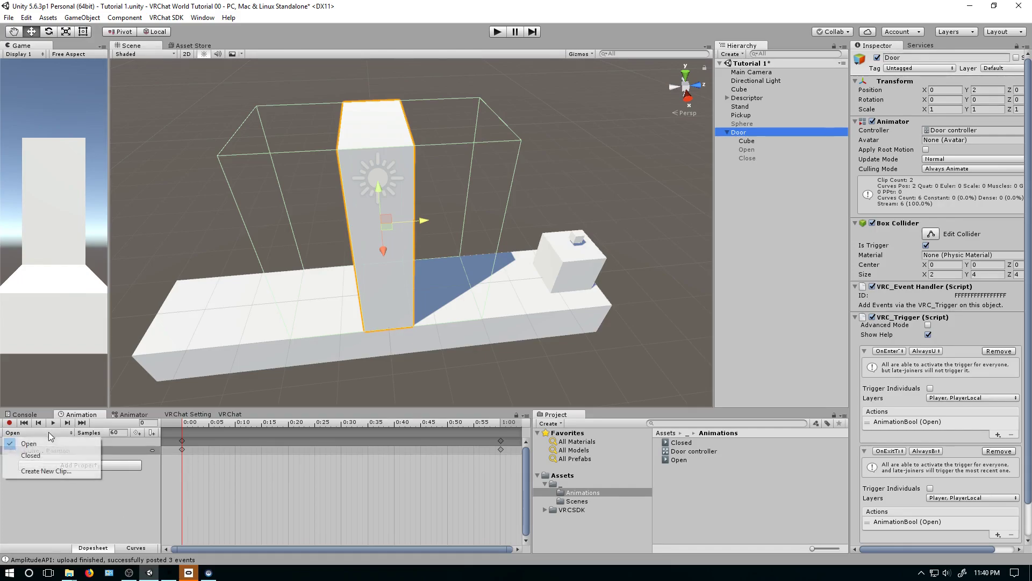
left_click(104, 462)
left_click(103, 464)
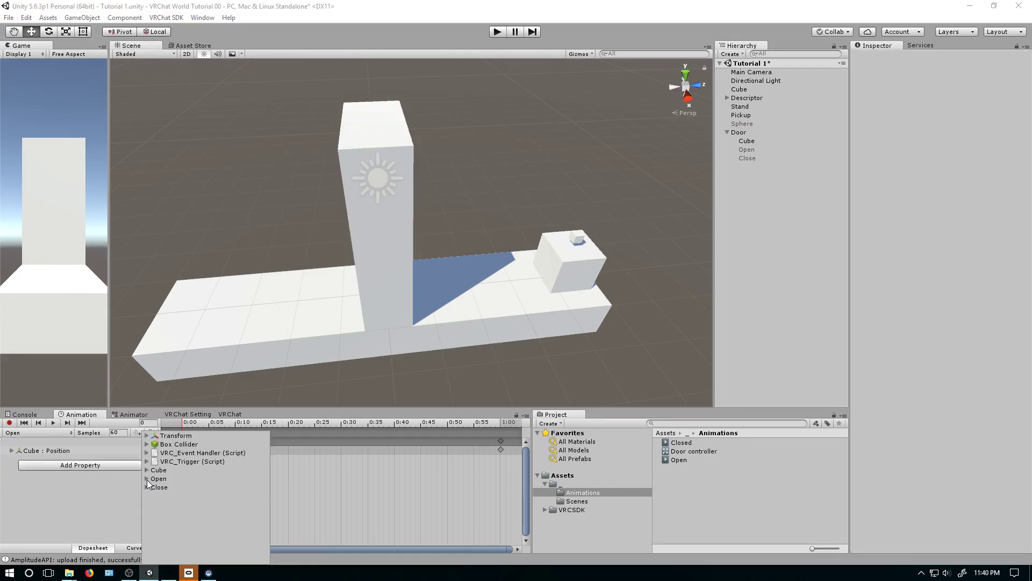
left_click(146, 479)
left_click(264, 487)
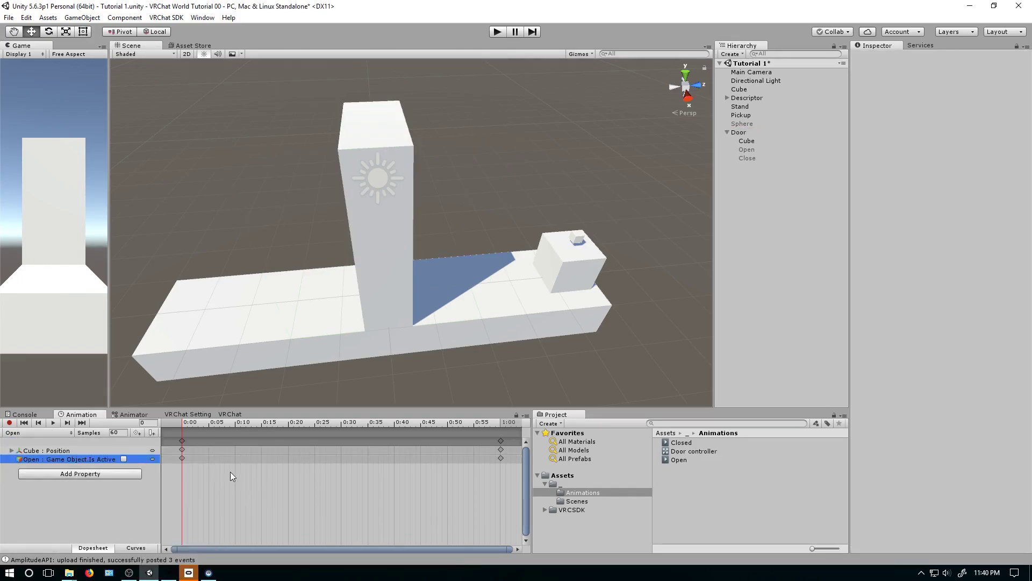
left_click(124, 459)
left_click(500, 423)
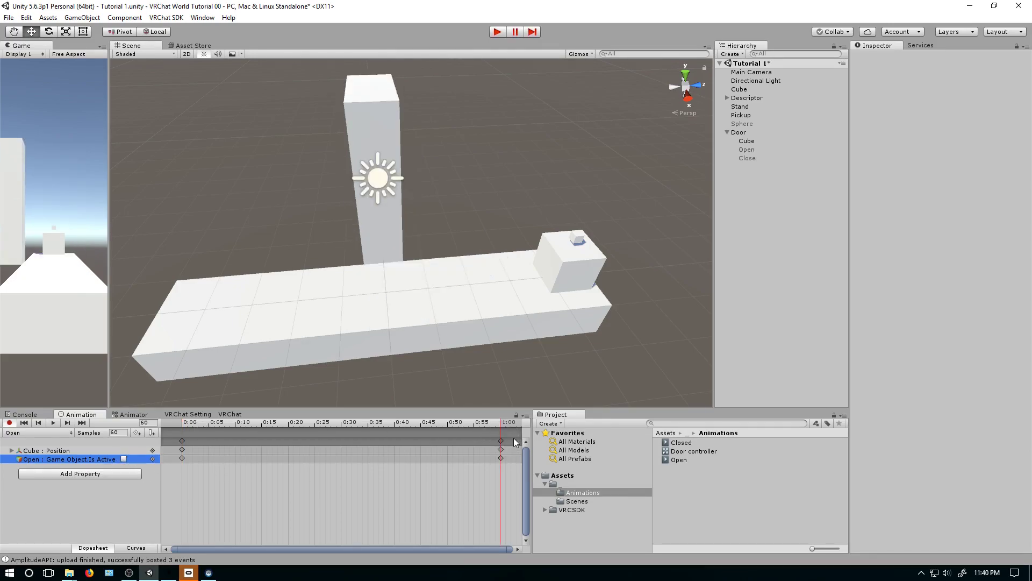
left_click(123, 459)
Scrub through the Open clip to preview it, then stop recording.
left_click(188, 415)
left_click(80, 414)
left_click(181, 425)
left_click_drag(180, 428, 508, 419)
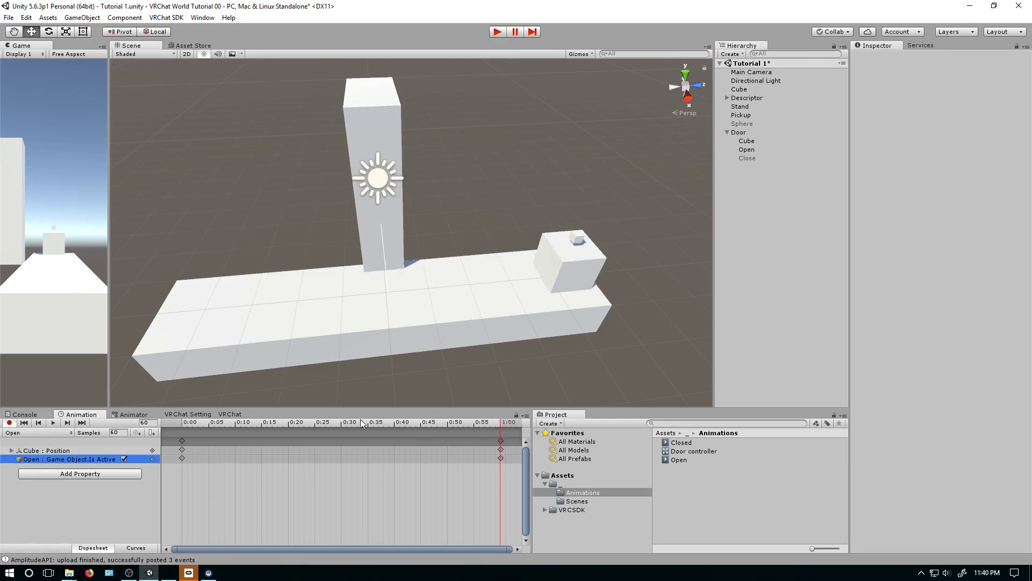
left_click(180, 427)
mouse_move(180, 428)
left_mouse_down()
mouse_move(501, 431)
mouse_move(182, 437)
left_mouse_up()
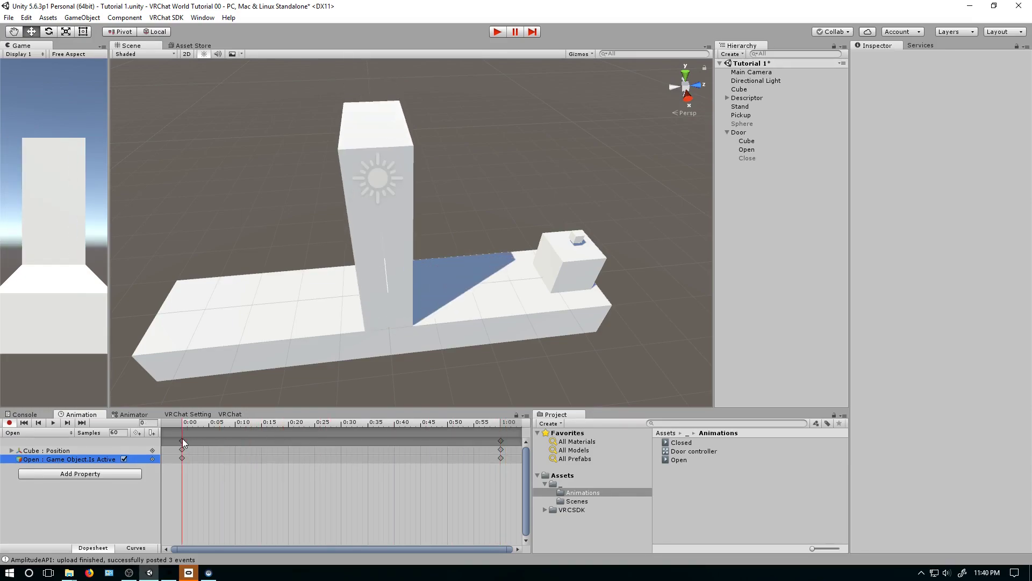
left_click(9, 422)
In the Closed clip, keyframe Close's Is Active as active at 0:00 and 1:00.
left_click(15, 434)
left_click(24, 454)
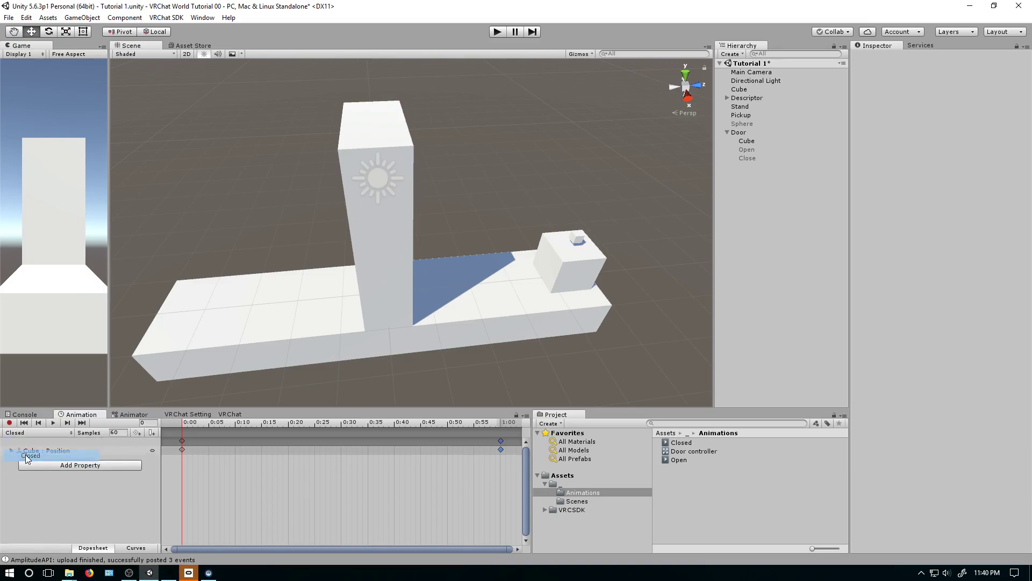
left_click(80, 465)
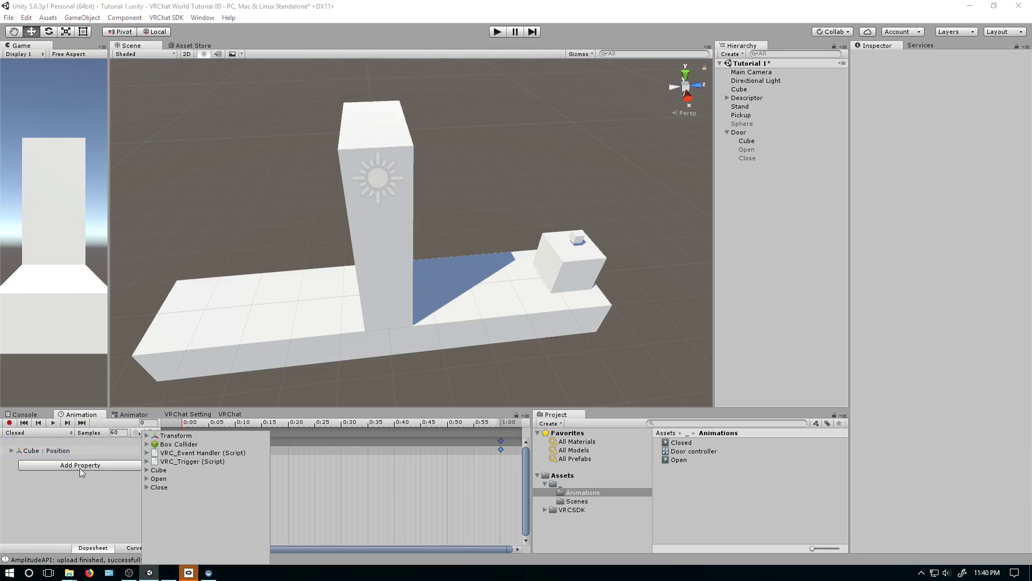
left_click(147, 487)
left_click(264, 496)
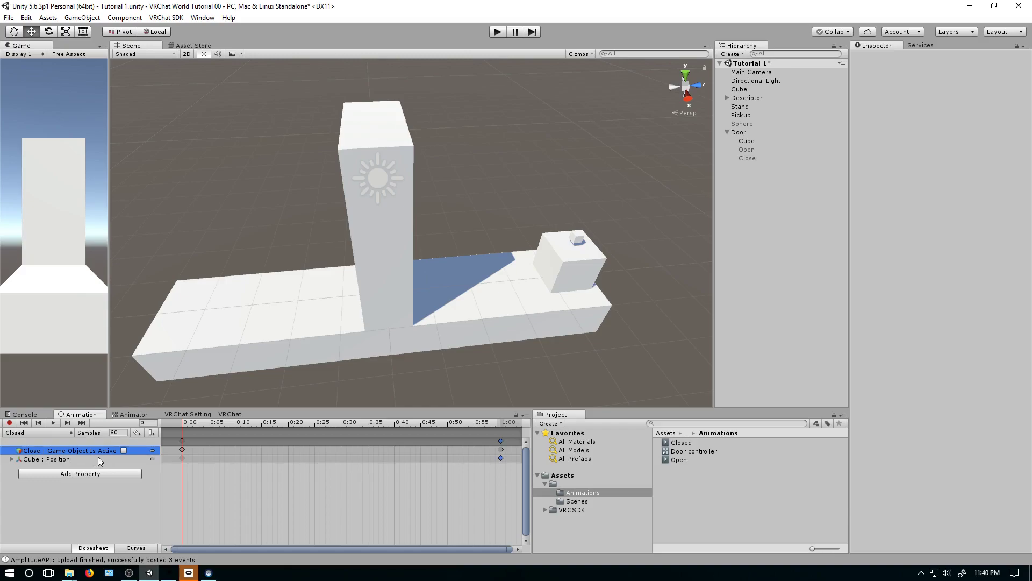
left_click(123, 451)
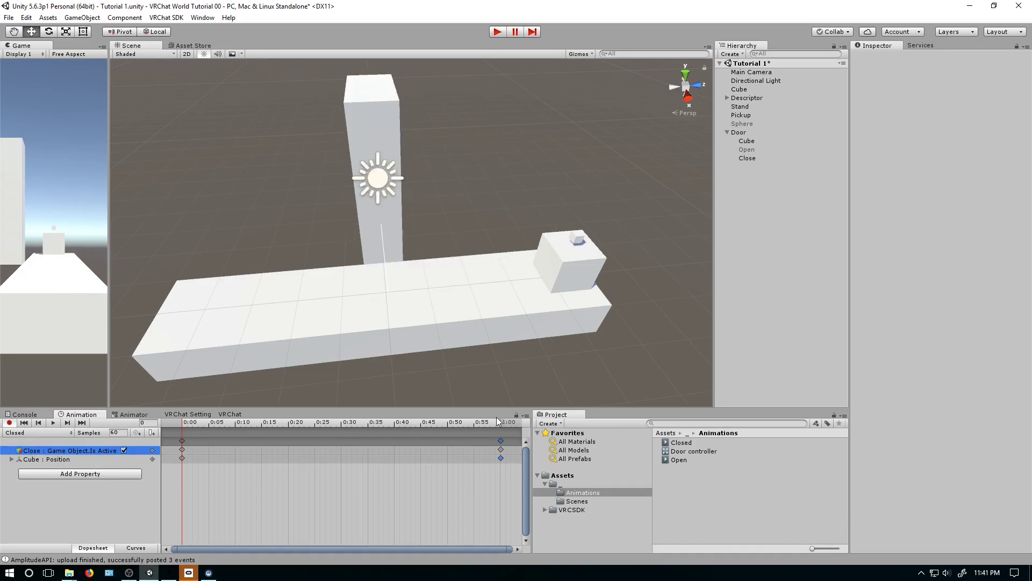
left_click(500, 421)
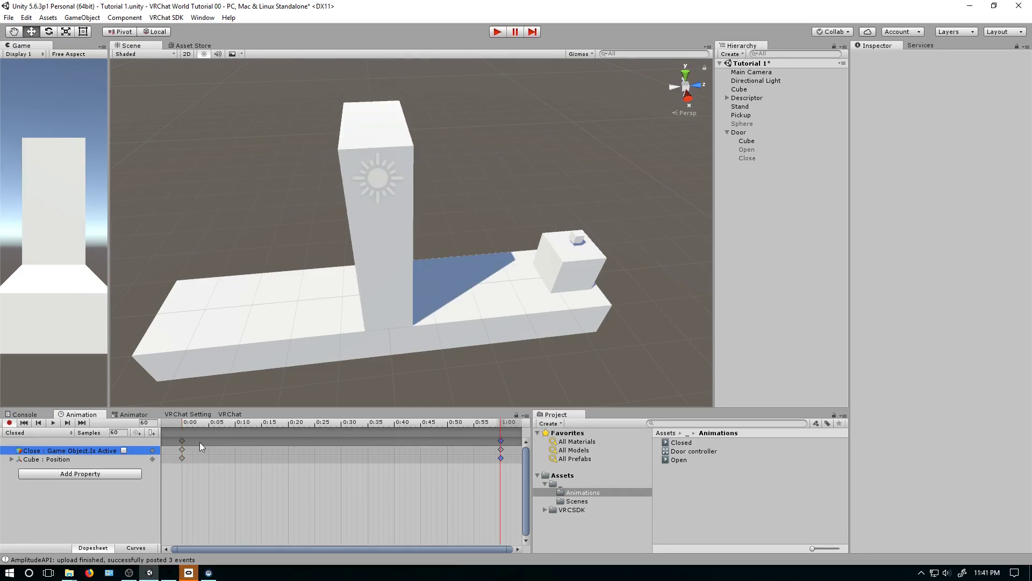
left_click(123, 450)
left_click(773, 213)
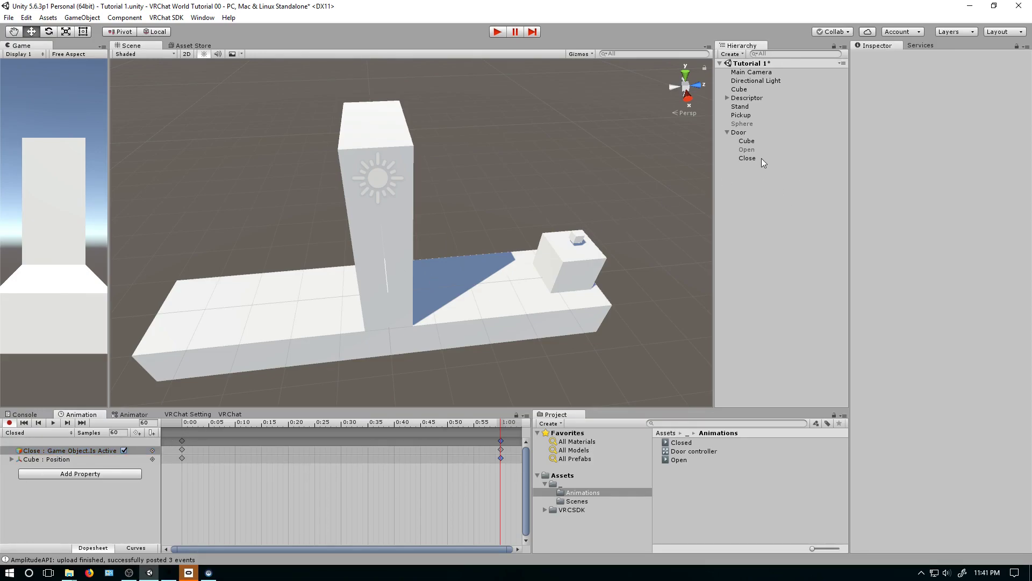
left_click(9, 423)
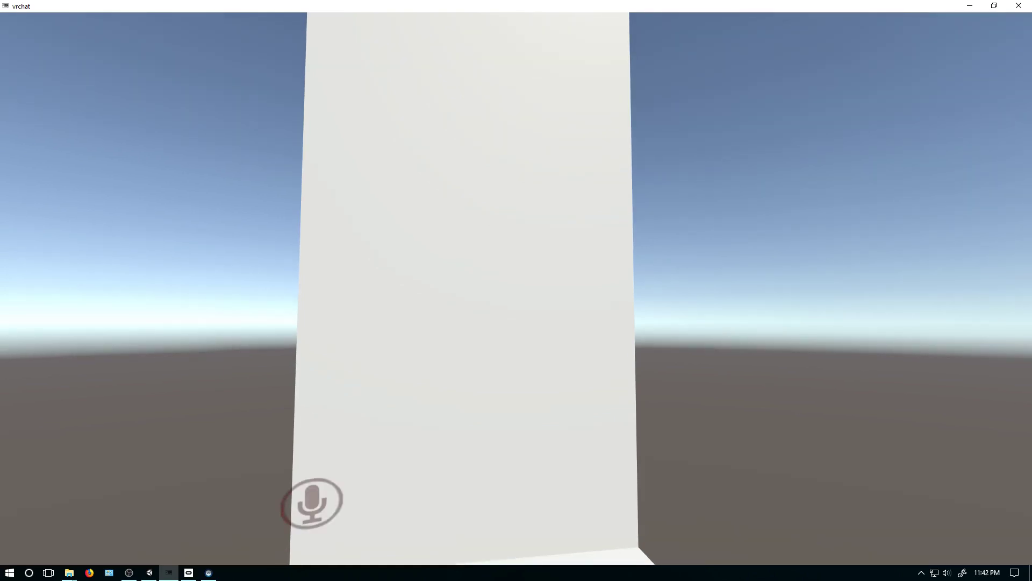
Finish the door test in VRChat and Alt+Tab back to the Unity editor.
key("alt+Tab")
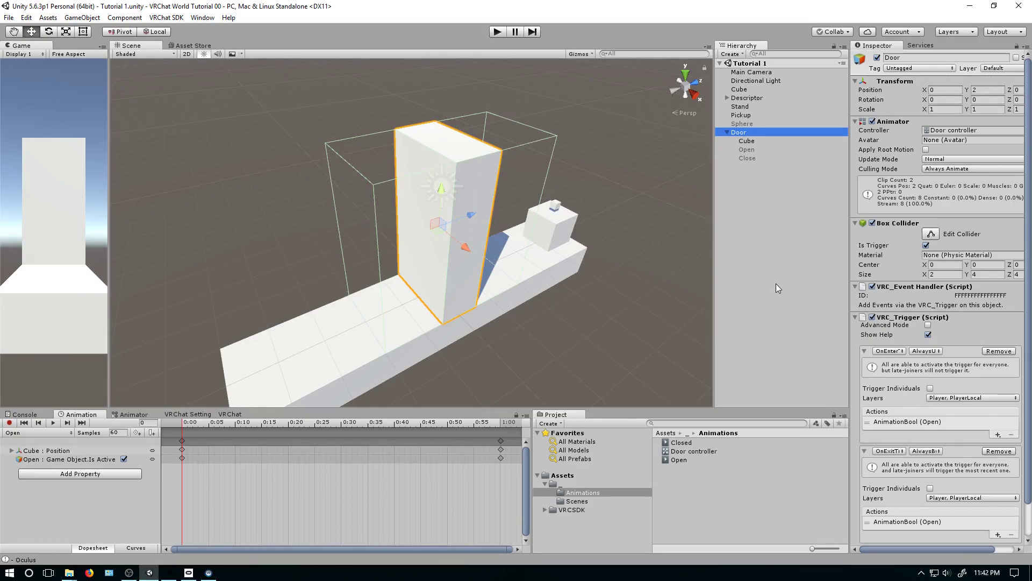
Set the Door's OnExitTrigger broadcast to AlwaysUnbuffered and show the Door Animator graph.
left_click(938, 451)
left_click(941, 463)
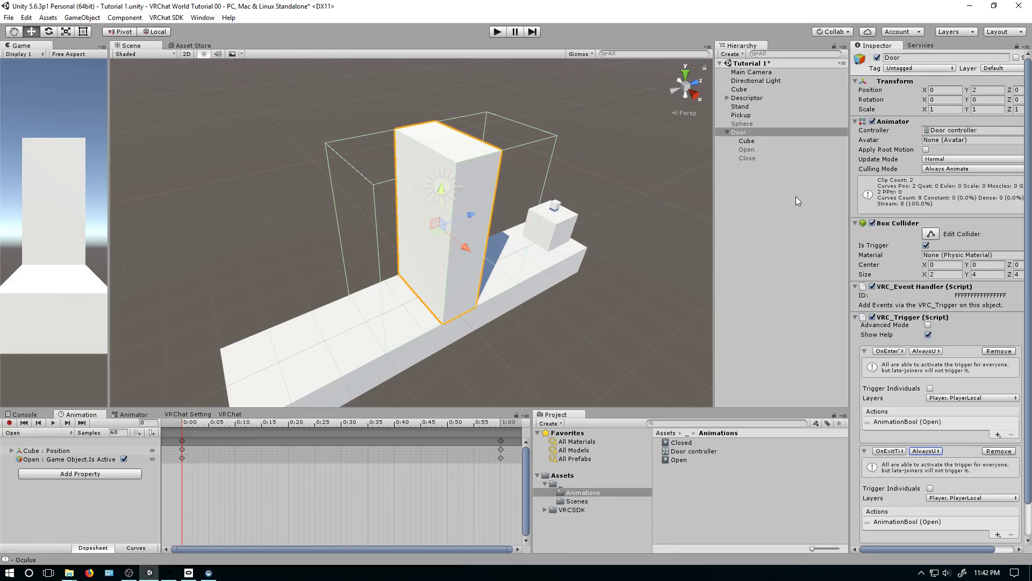
left_click(141, 414)
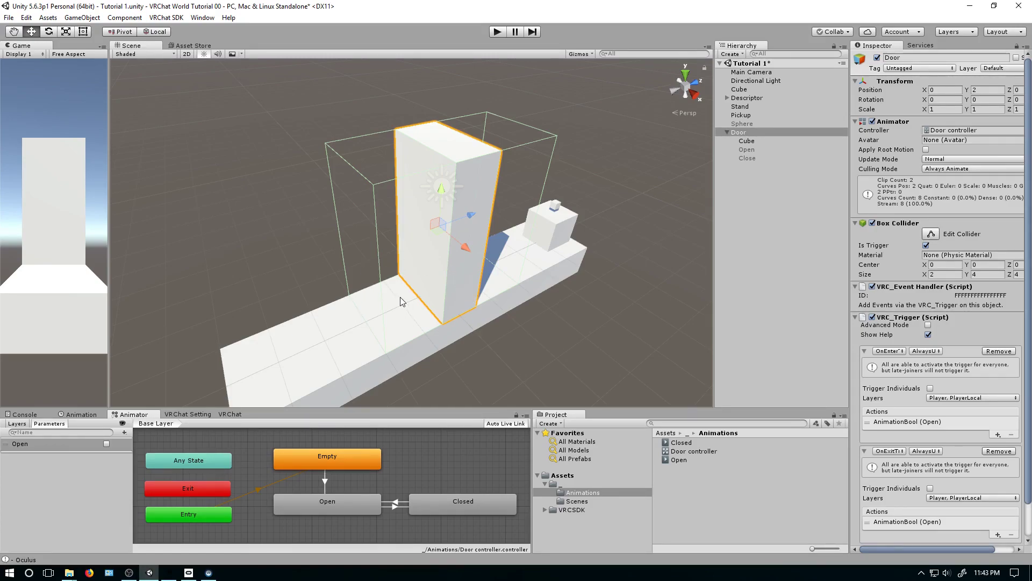
Select the Animator's Open state to see its Open motion, speed 1, and transition to Closed.
middle_click_drag(400, 297, 369, 283)
left_click(311, 498)
middle_click_drag(347, 502, 254, 460)
middle_click_drag(355, 473, 359, 533)
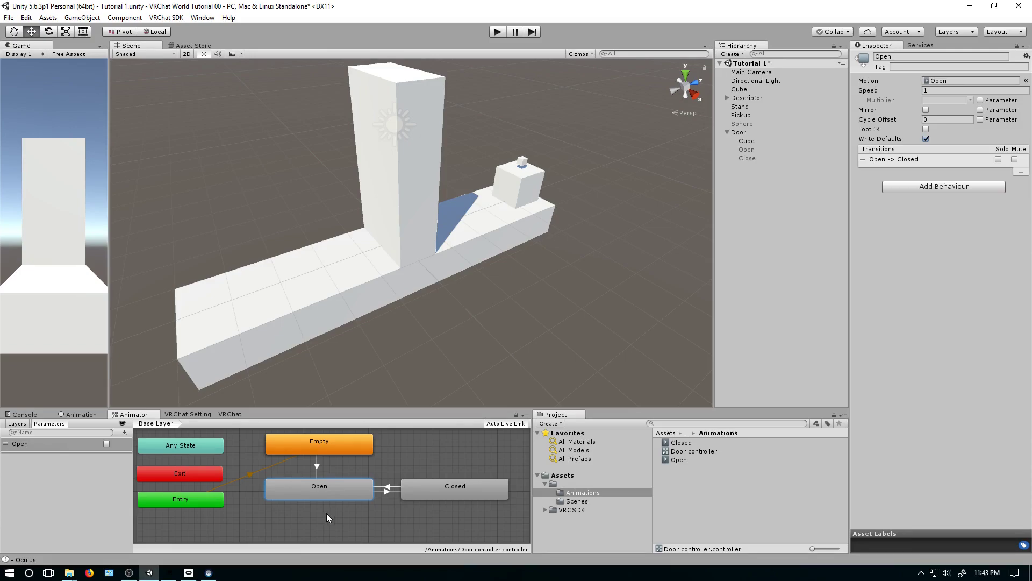
mouse_move(327, 512)
middle_mouse_down()
mouse_move(347, 526)
mouse_move(337, 527)
middle_mouse_up()
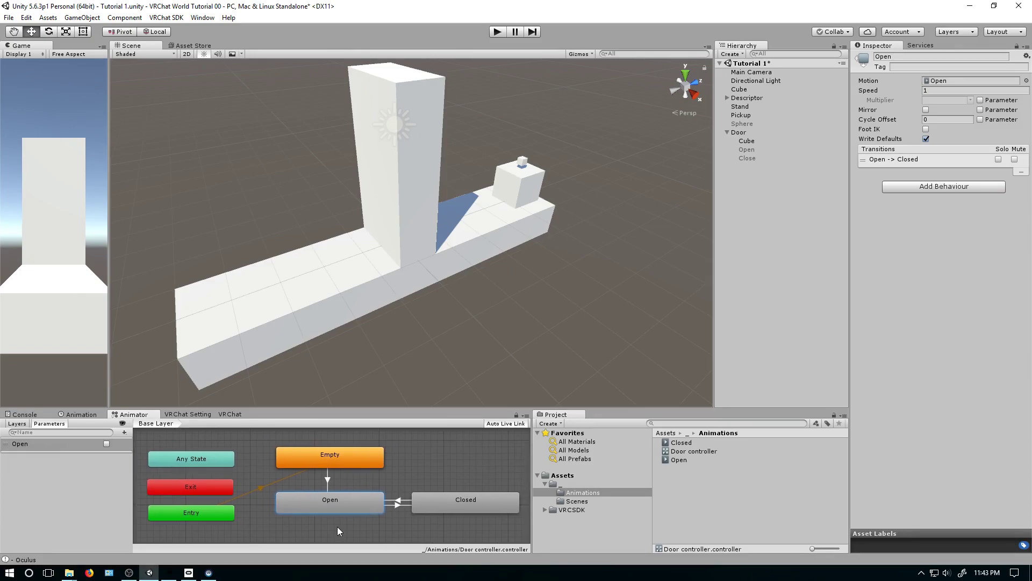